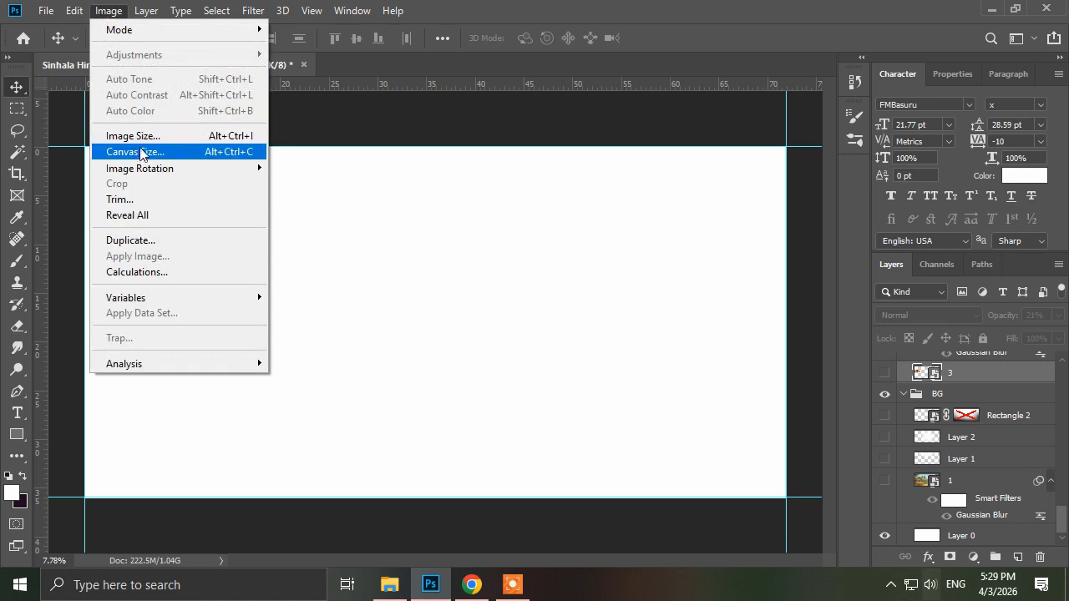
Step: Check the canvas dimensions in inches and in pixels without changing them
click(142, 152)
drag(471, 262, 291, 213)
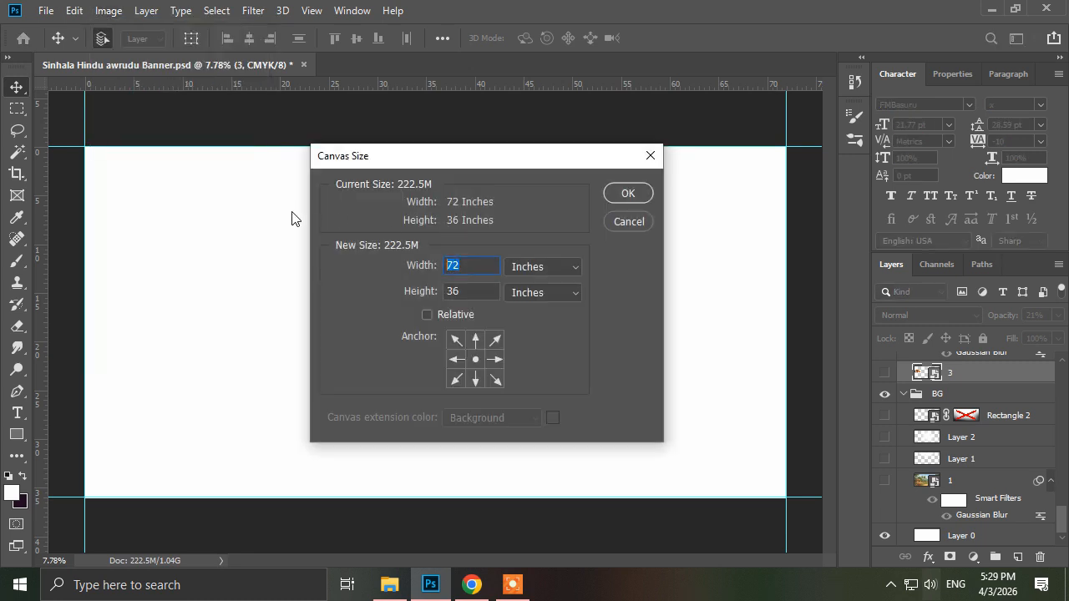
drag(475, 295, 300, 269)
click(571, 268)
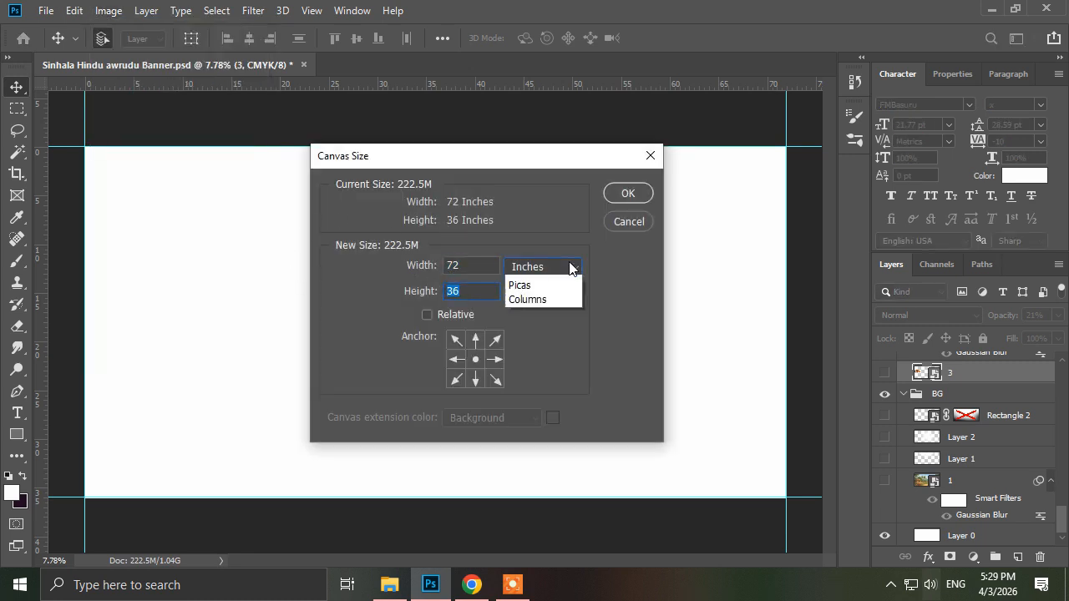
click(543, 294)
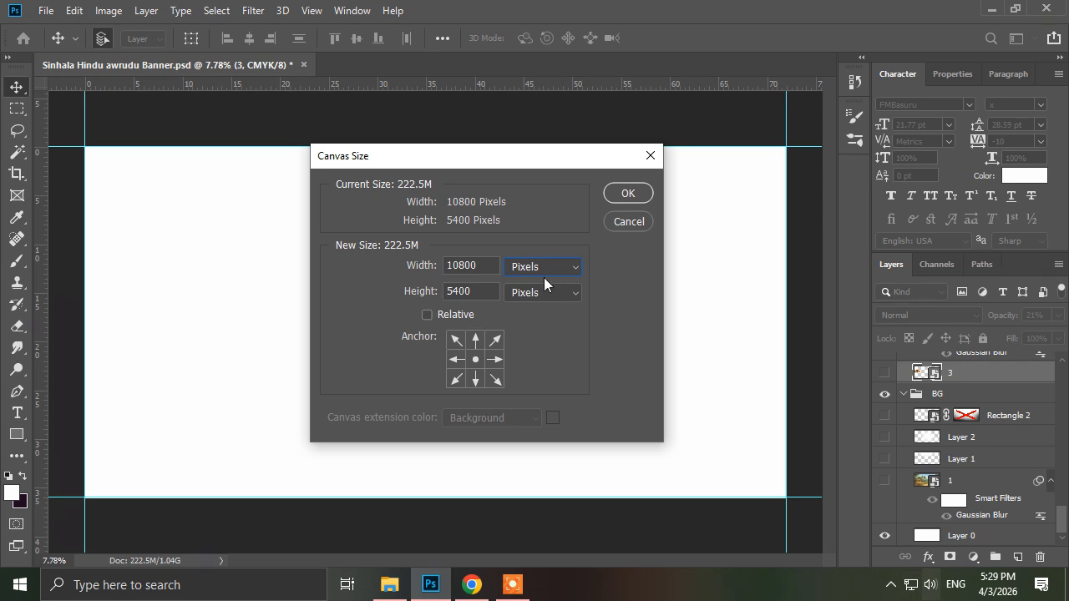
drag(482, 265, 397, 288)
key(Tab)
click(643, 226)
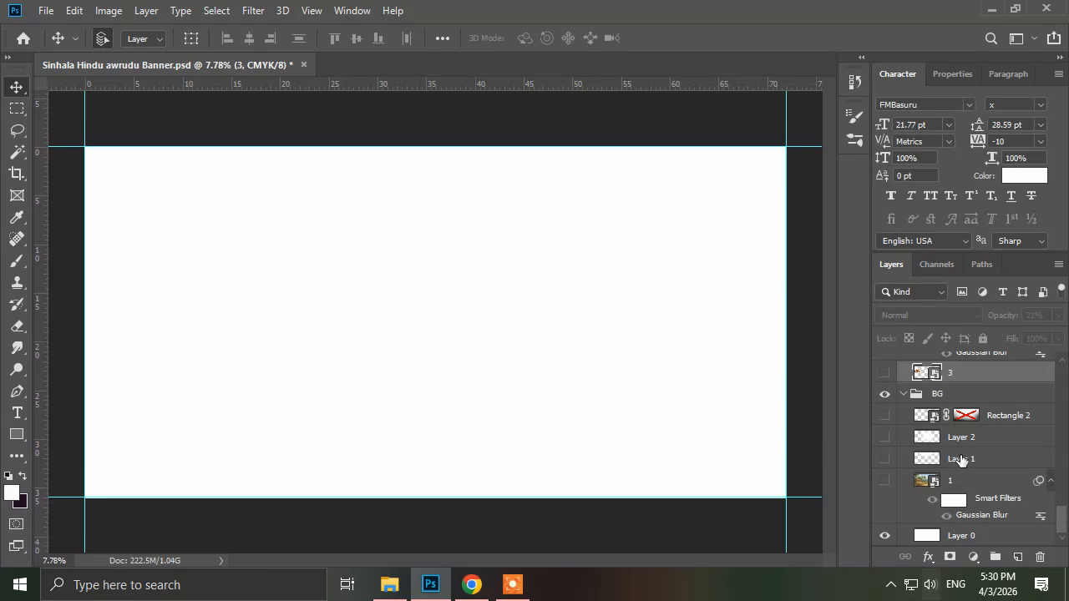
Step: Show the village scene layer named 1 in the BG group above the white base and select it
click(885, 537)
click(887, 537)
click(885, 481)
click(479, 341)
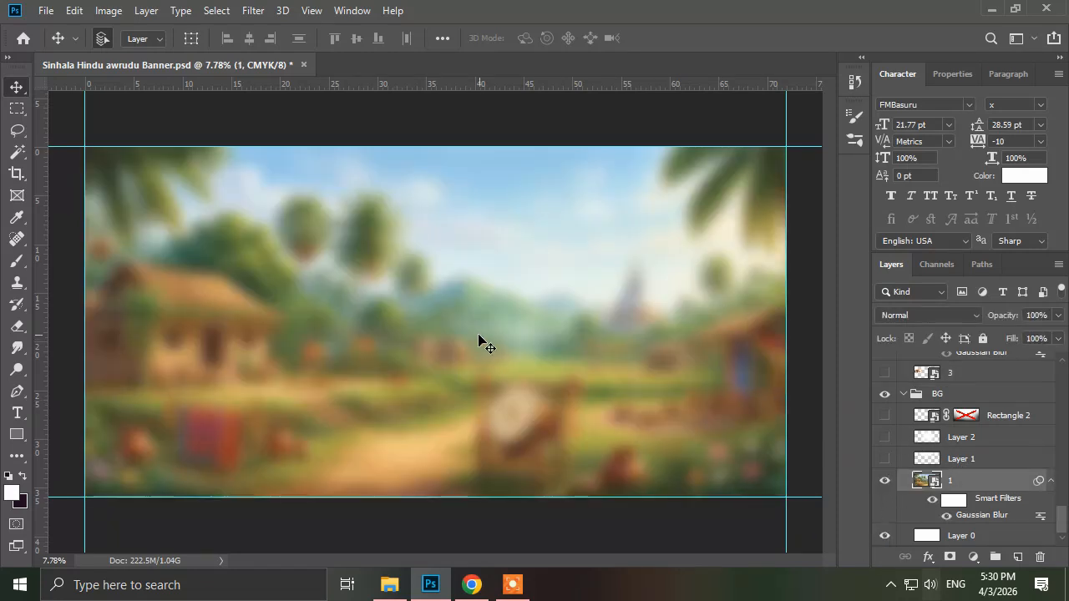
Step: Compare the village scene with and without its Gaussian Blur smart filter and inspect the blur radius setting
scroll(479, 341, down, 1)
click(948, 517)
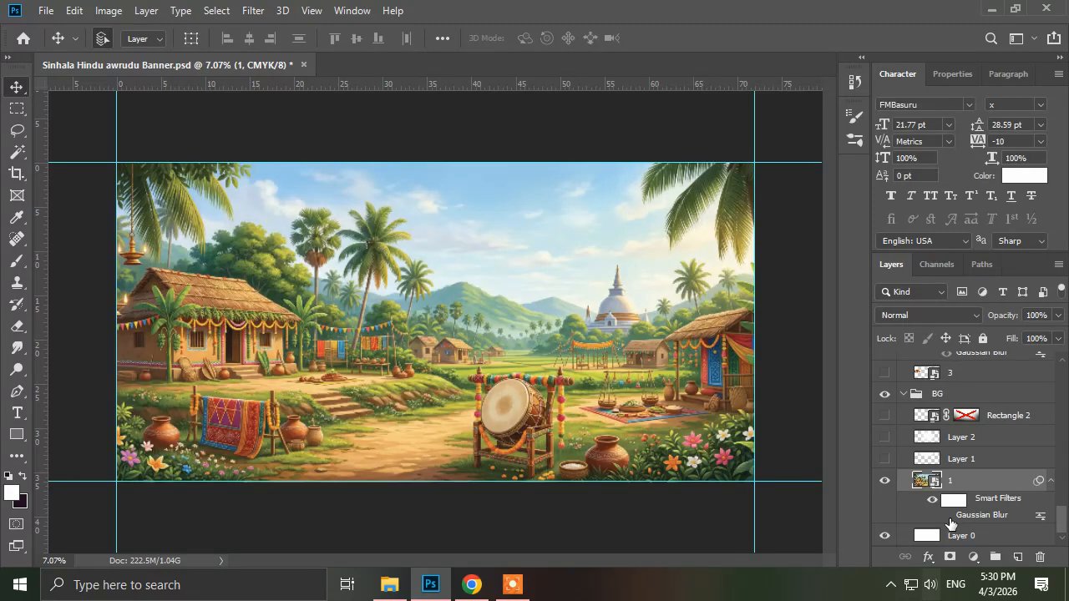
click(947, 517)
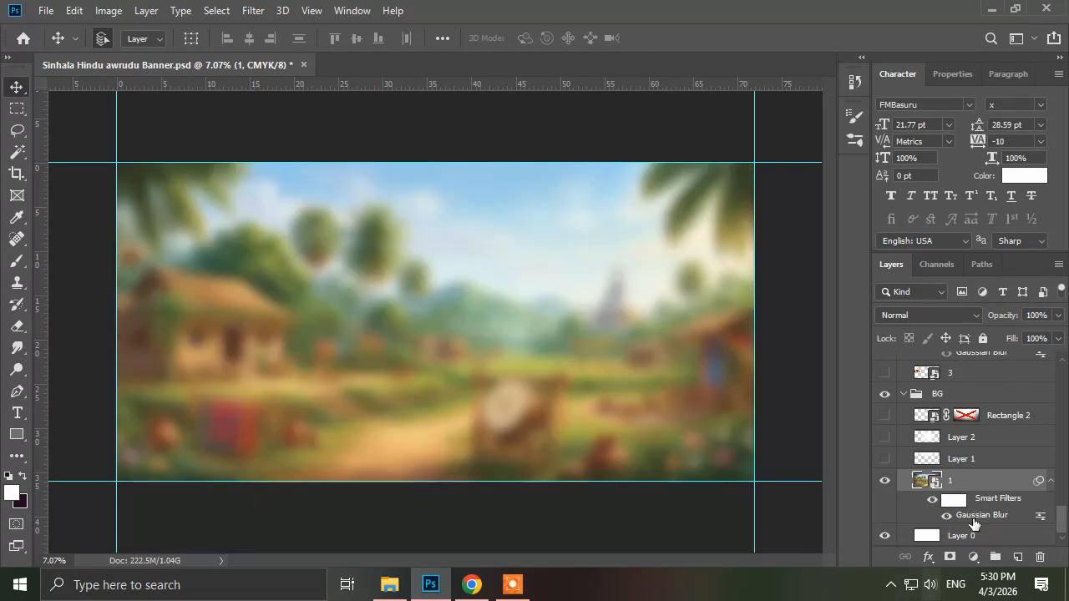
double_click(976, 516)
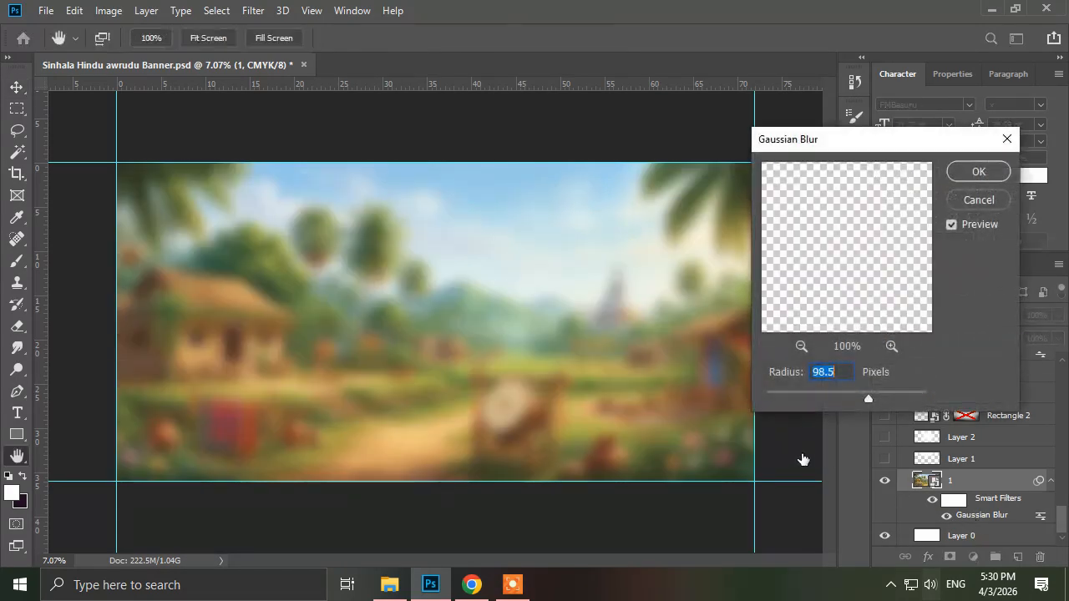
drag(855, 139, 633, 121)
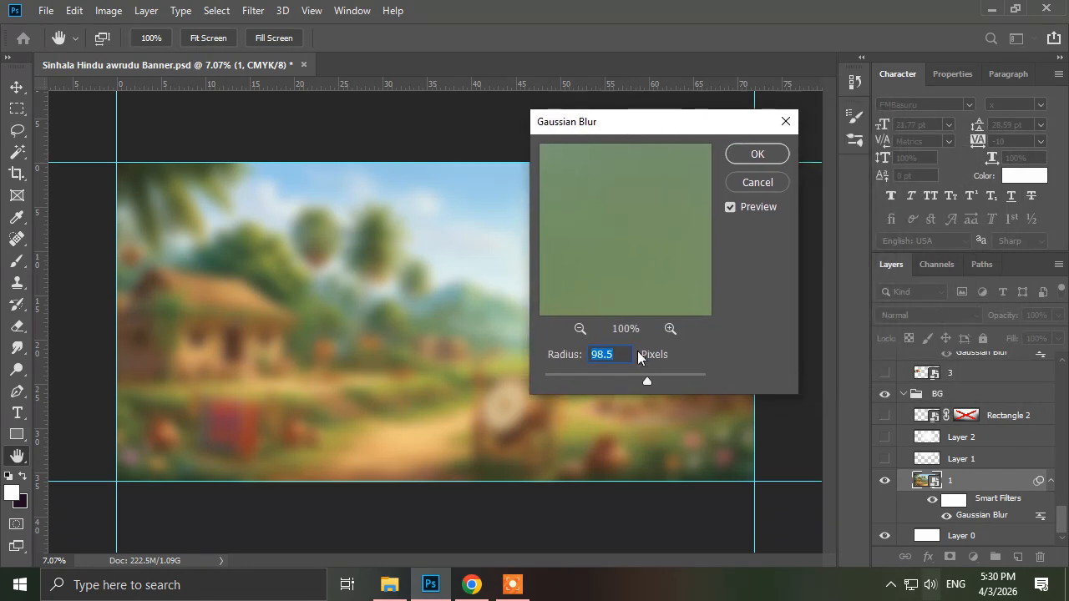
click(763, 184)
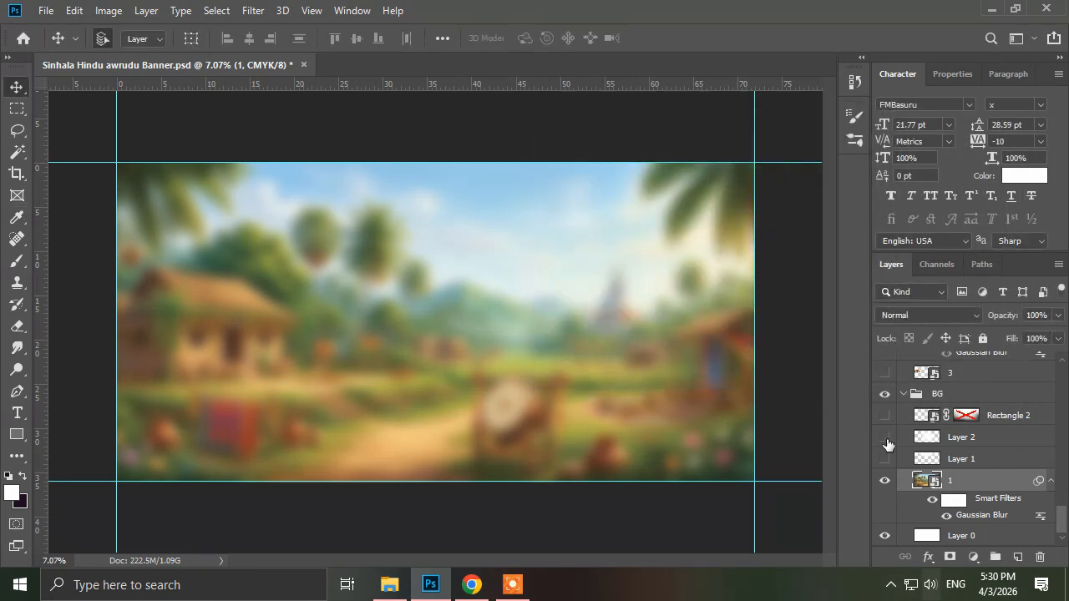
click(946, 516)
Step: Preview the white glow of Layer 1 and Layer 2 over the village scene, leaving both layers hidden
click(885, 460)
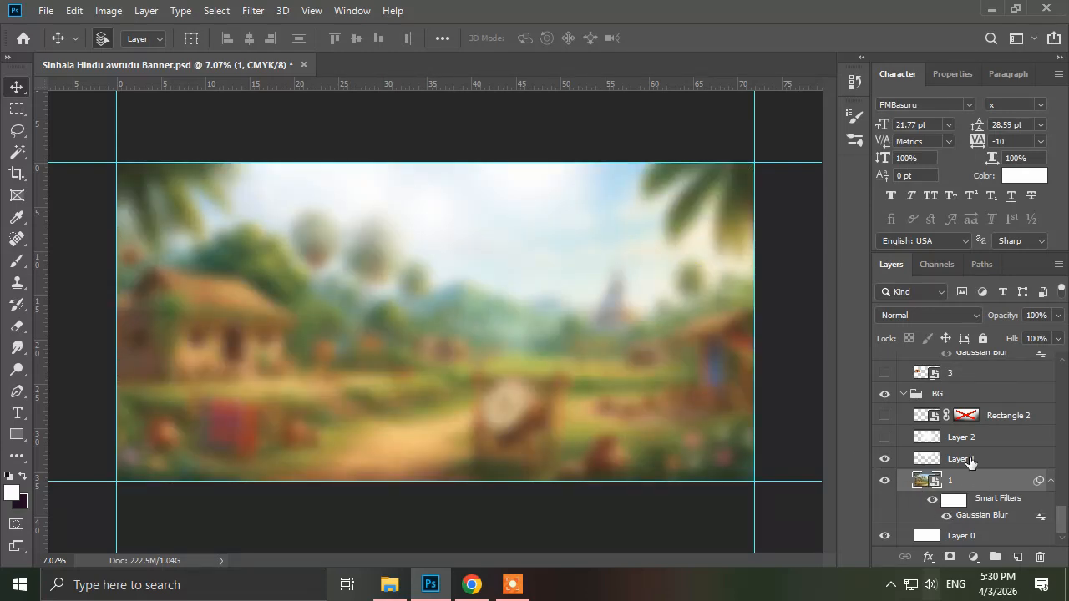
click(969, 462)
click(884, 465)
click(884, 464)
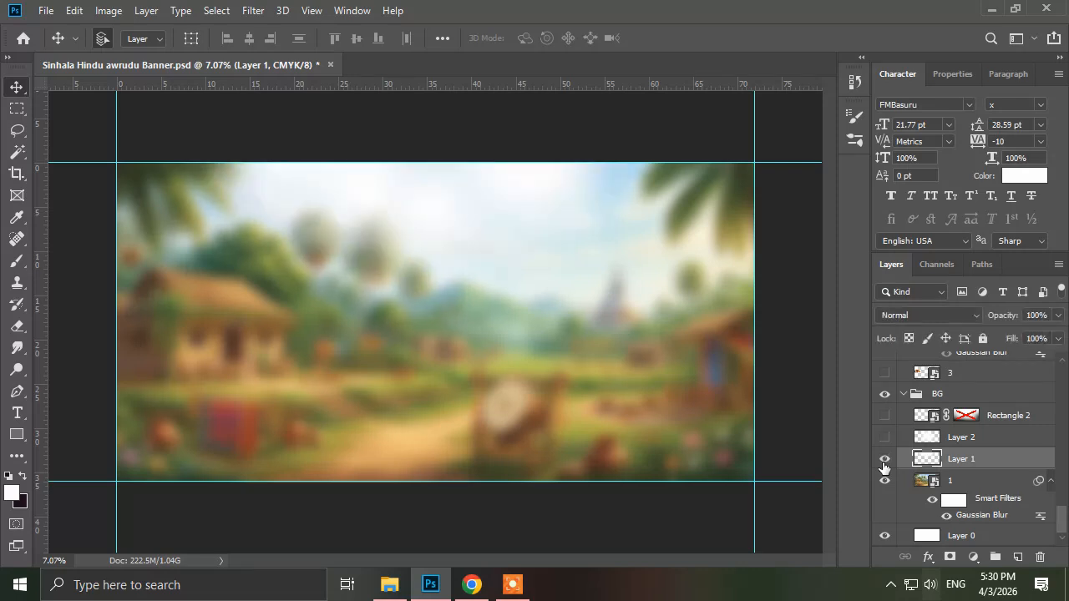
click(885, 439)
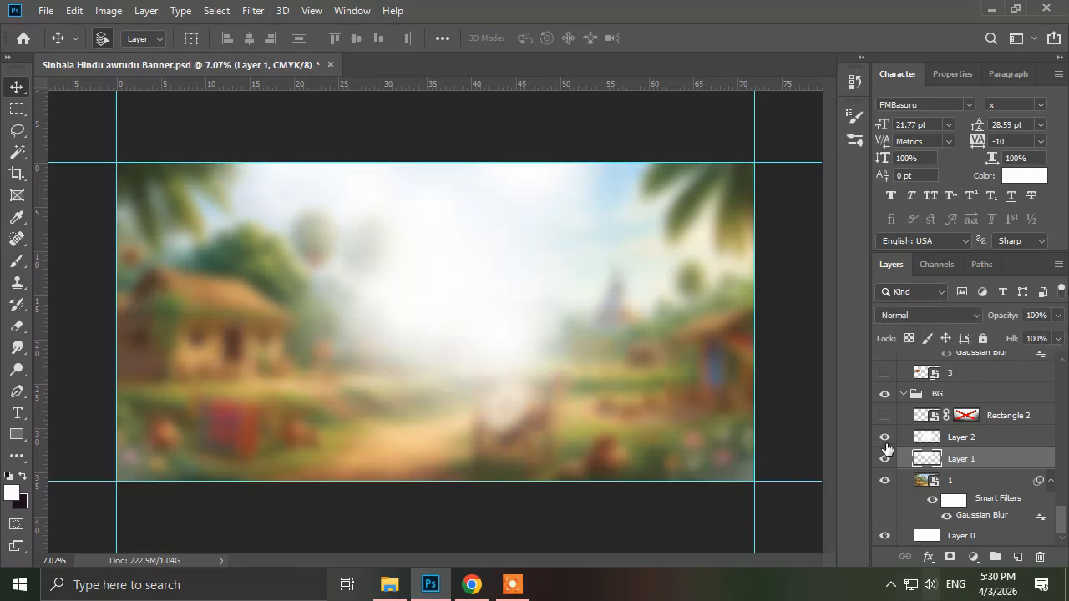
click(886, 439)
click(885, 440)
click(885, 461)
click(886, 461)
click(885, 461)
click(886, 438)
Step: Add a new layer above Layer 2 and paint a soft white glow over the central sky with a 4915 px brush
click(985, 440)
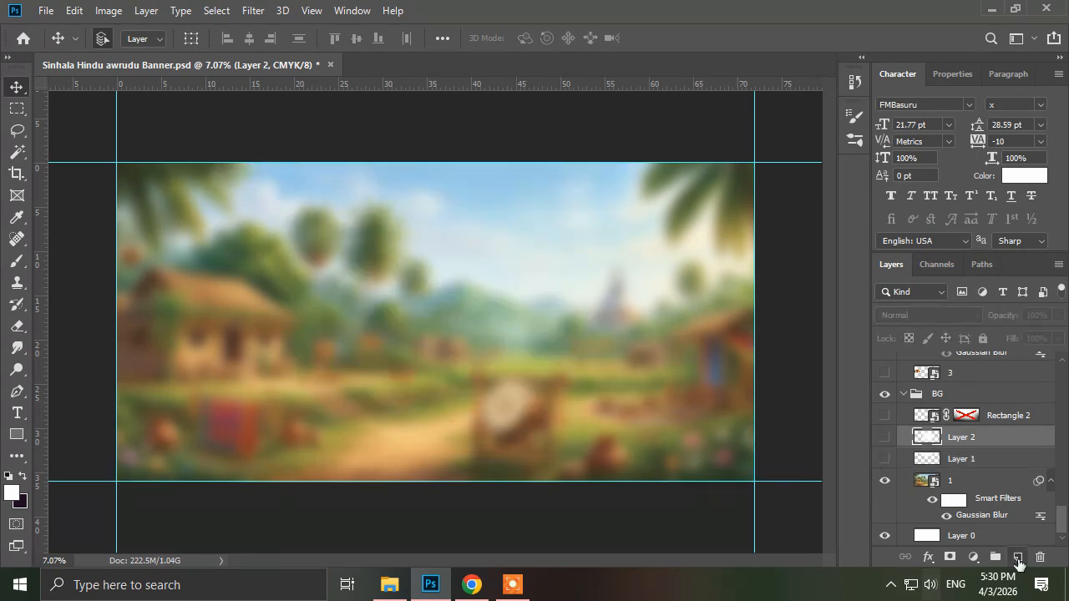
click(1017, 558)
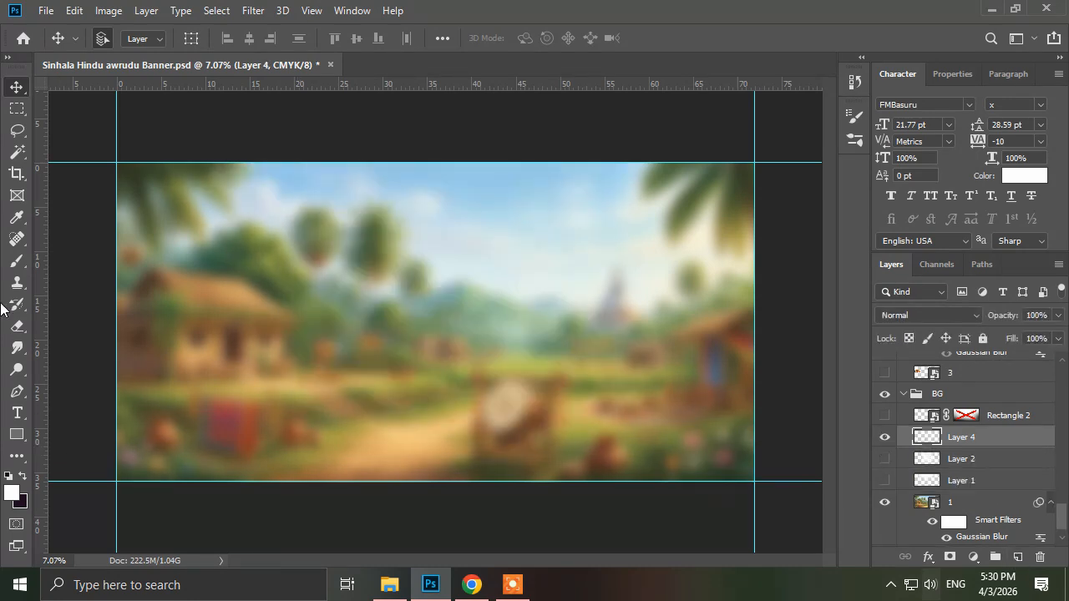
click(17, 261)
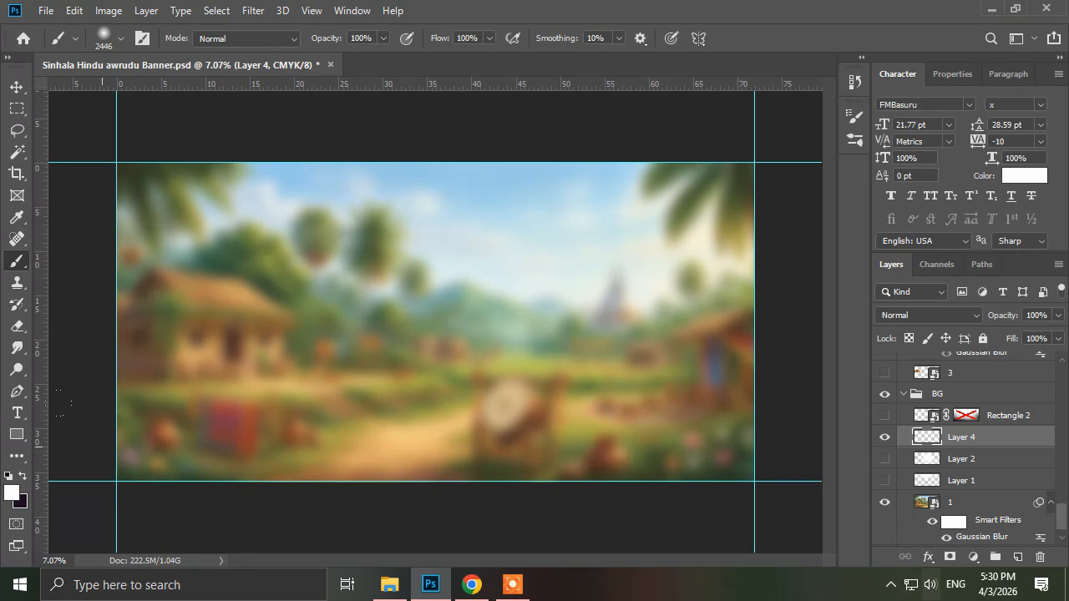
drag(404, 247, 514, 248)
click(464, 163)
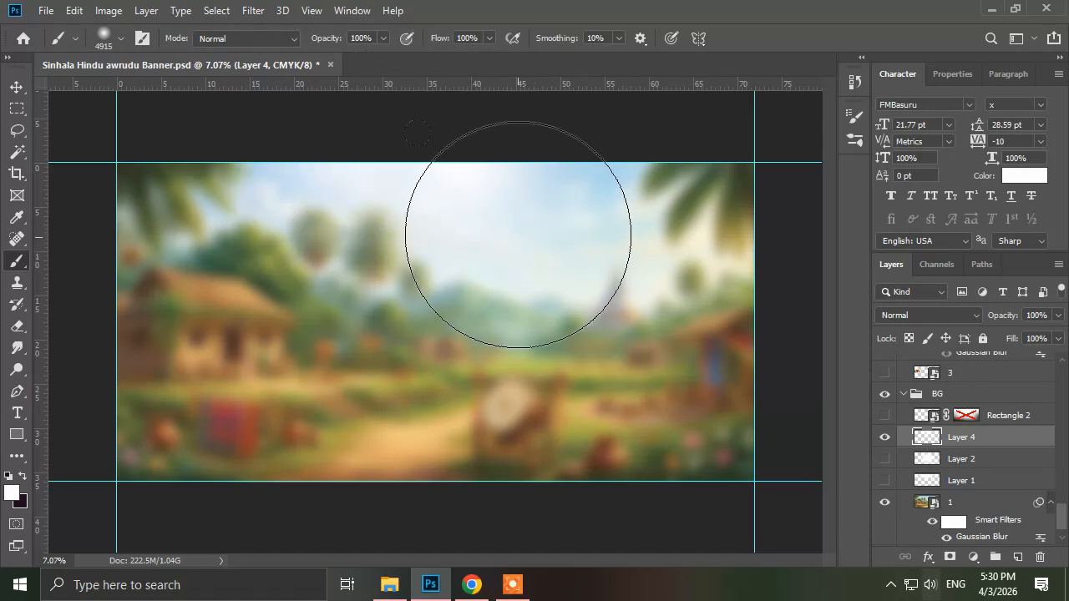
click(419, 223)
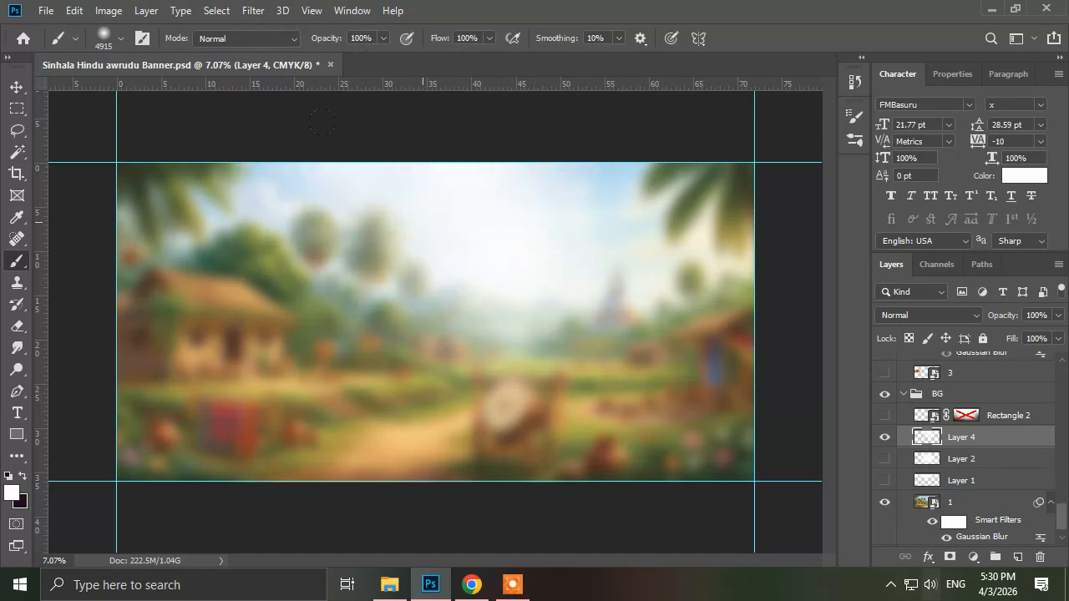
click(394, 203)
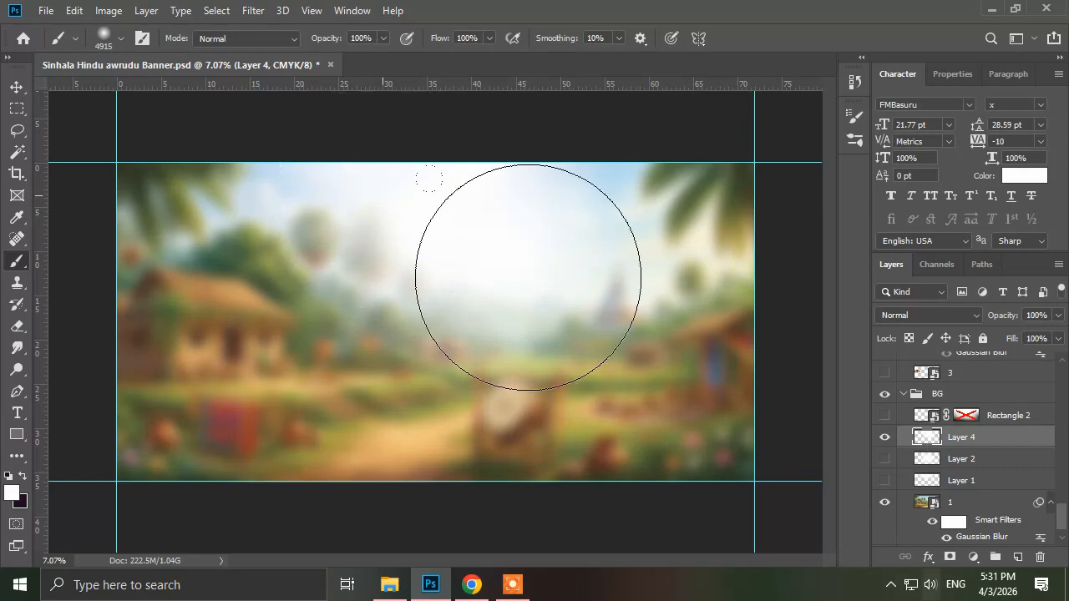
drag(516, 281, 508, 371)
scroll(422, 288, down, 1)
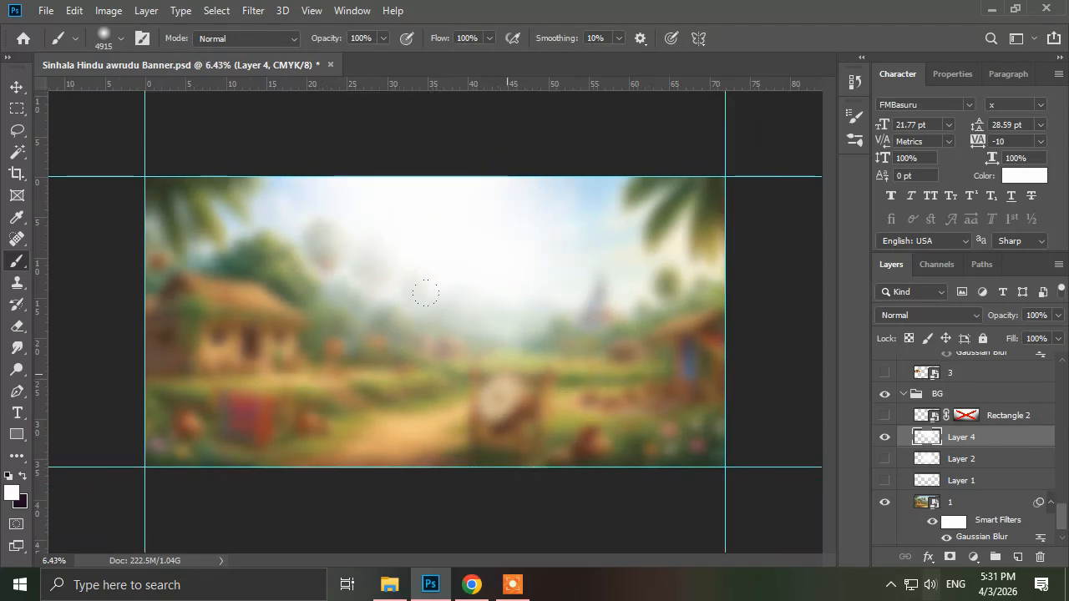
click(16, 495)
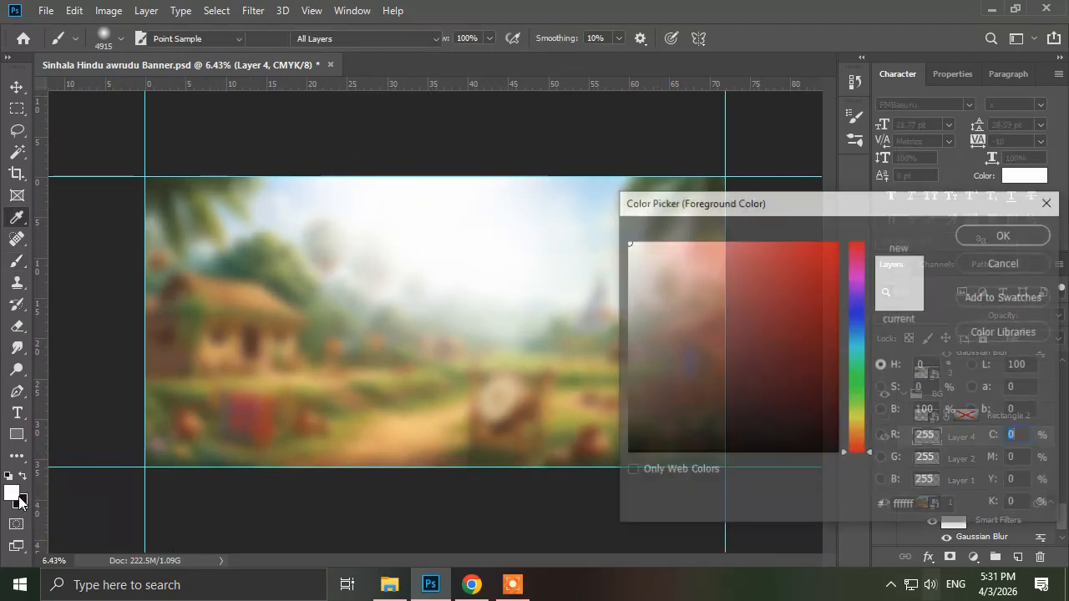
click(1002, 262)
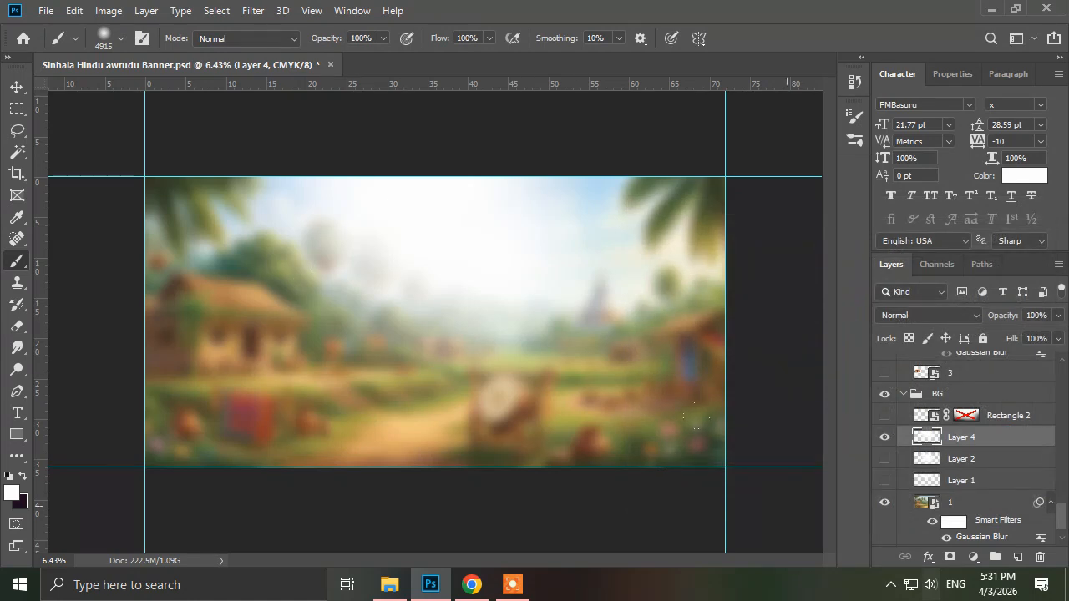
Step: Show Layer 1, Layer 2 and the orange Rectangle 2 frame, and hide the newly painted Layer 4
click(885, 459)
click(885, 481)
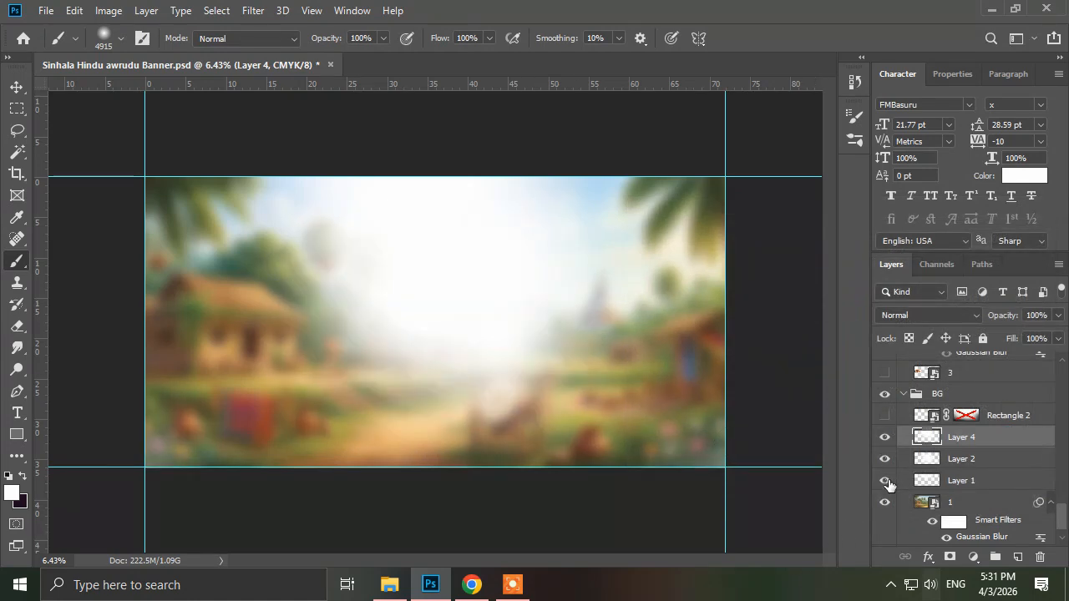
click(885, 415)
click(886, 438)
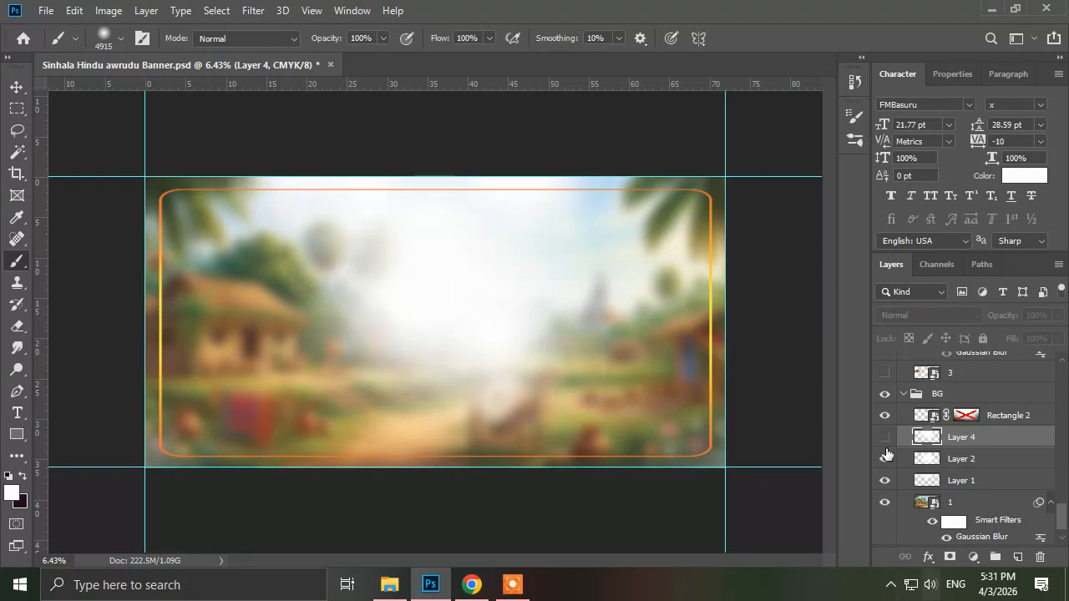
Step: Compare Layer 4's glow with the Layer 1 and Layer 2 glow under the frame, leaving only Layer 4 hidden
click(887, 458)
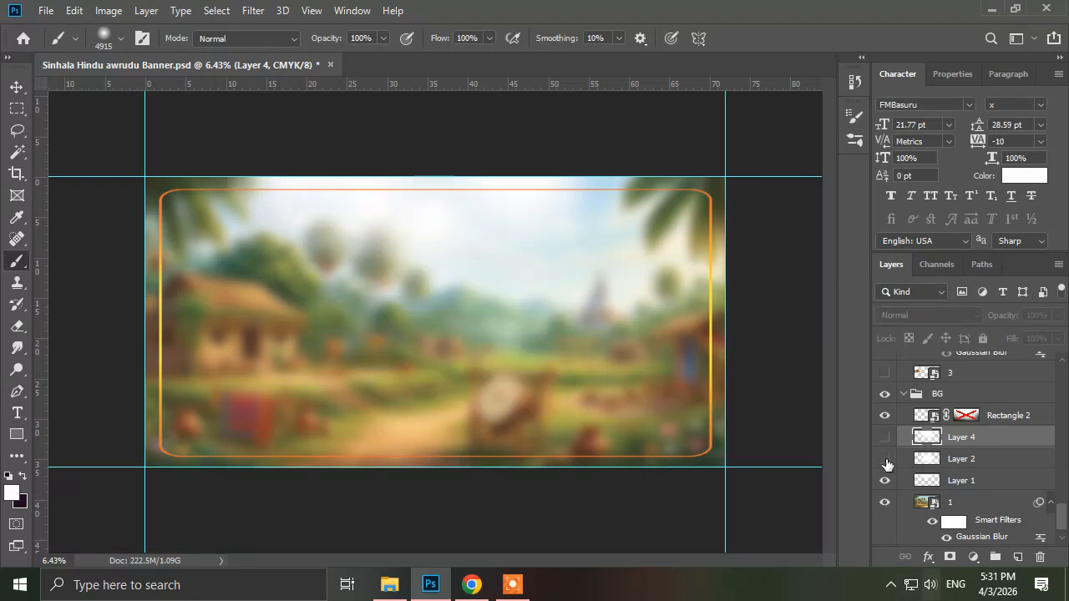
click(886, 458)
click(885, 475)
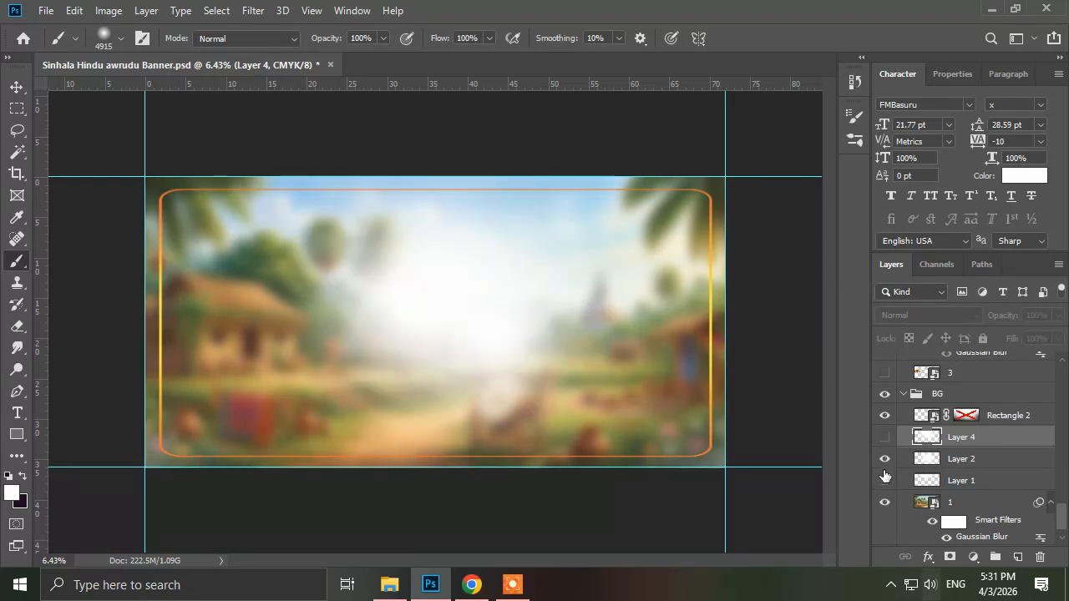
click(884, 415)
click(885, 437)
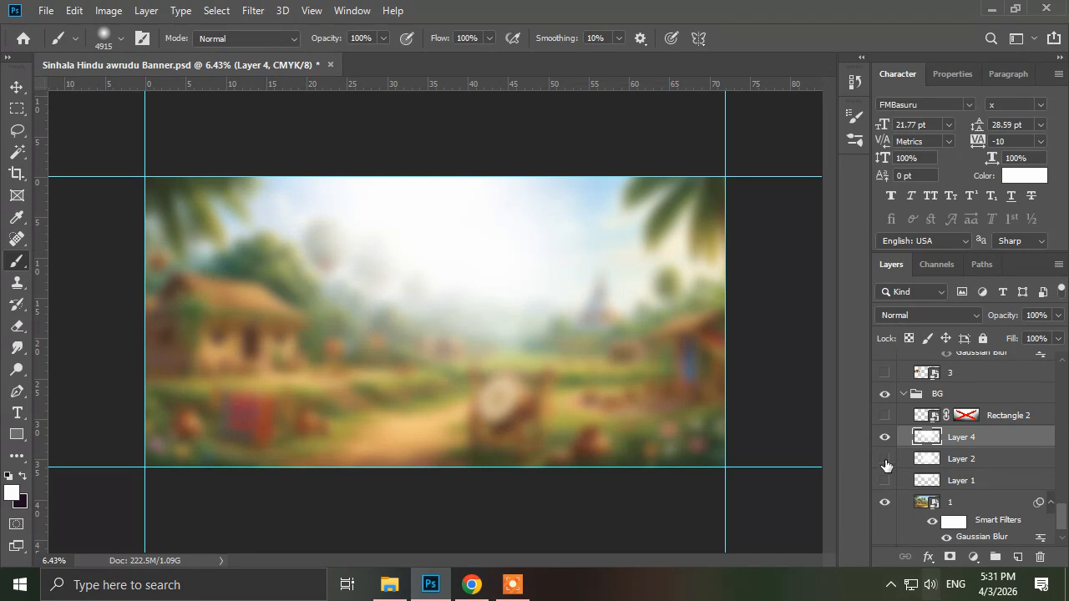
click(885, 415)
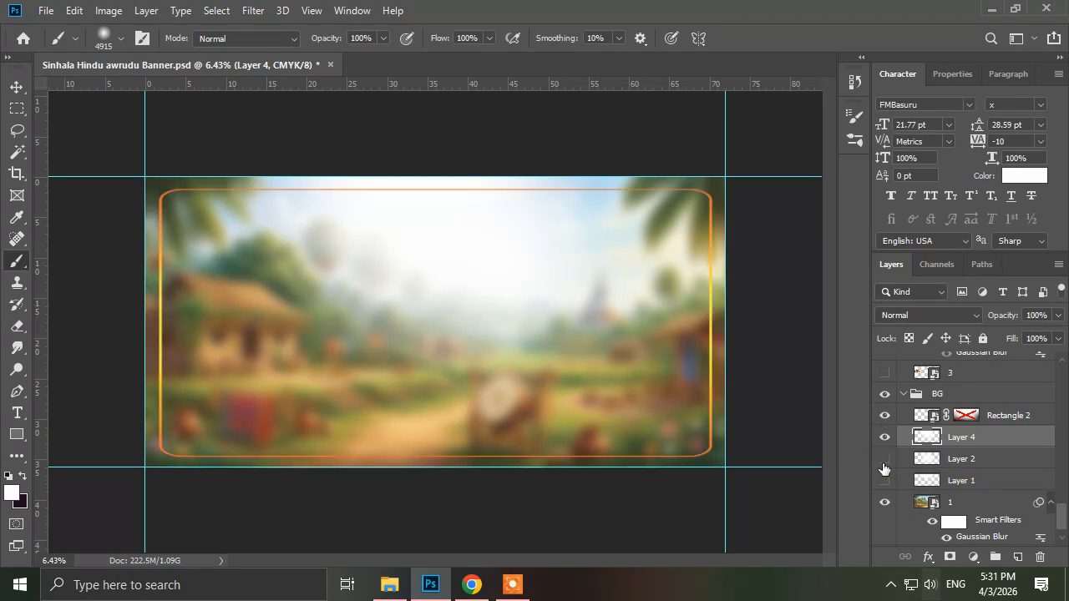
click(884, 464)
click(884, 485)
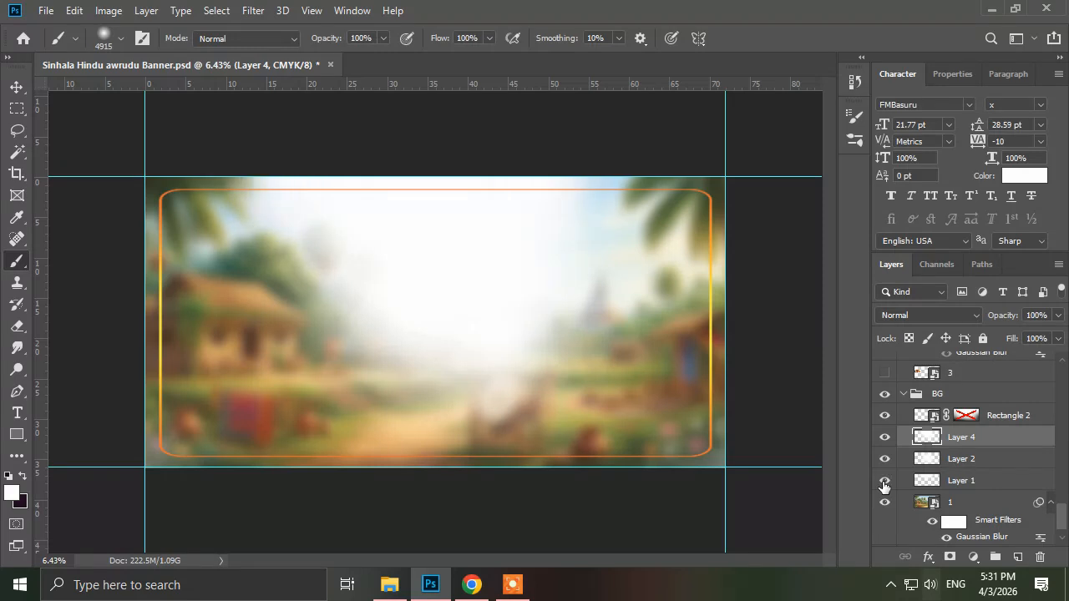
click(886, 438)
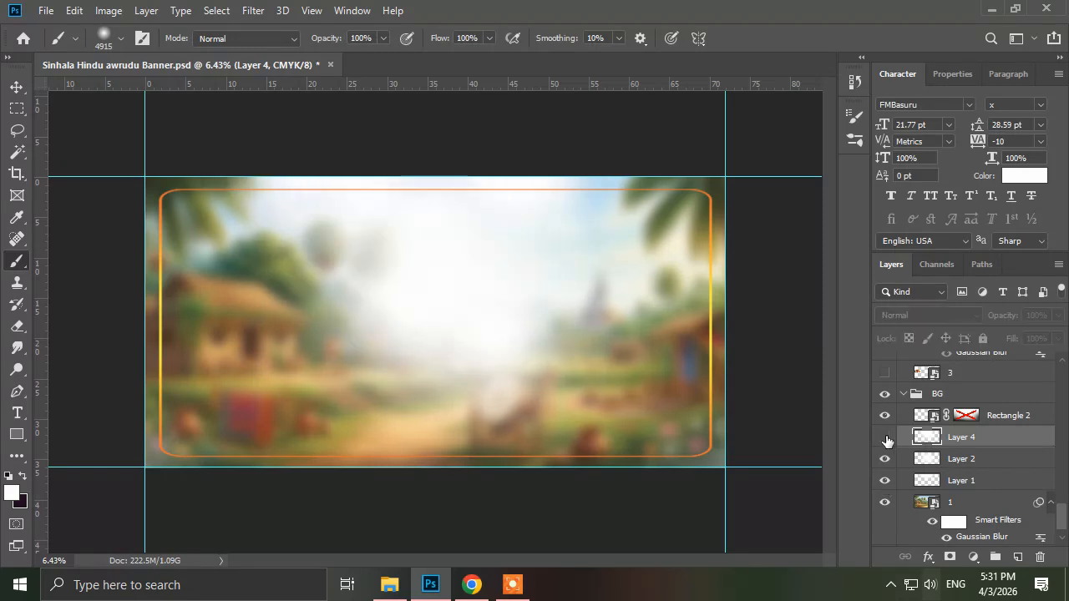
Step: Show the two lowest image layers named 3, the faint oval picture over the hut roof and the tug-of-war figures
scroll(893, 446, up, 3)
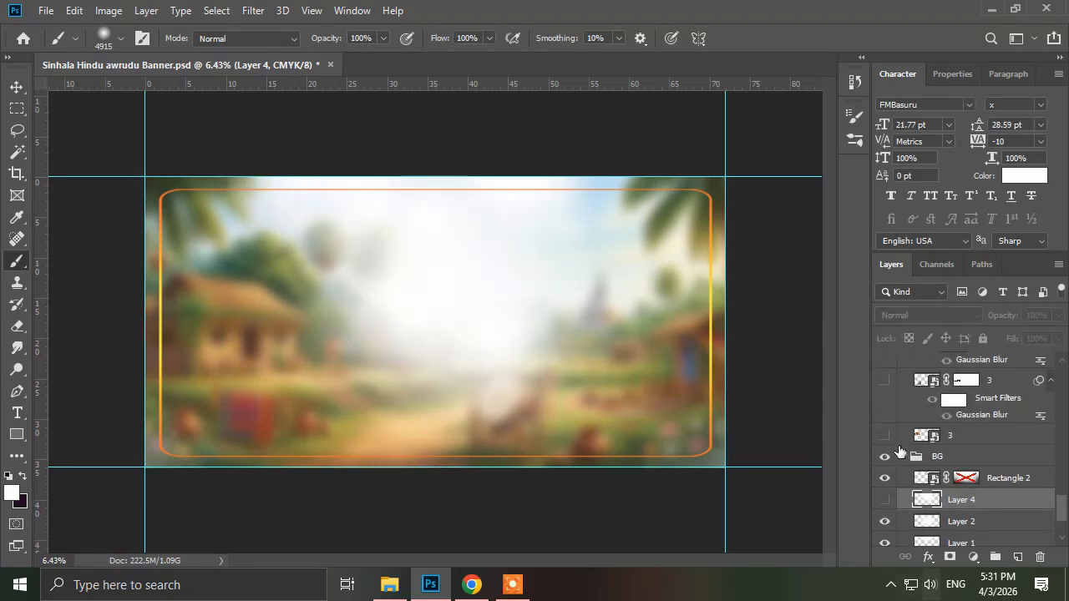
click(885, 436)
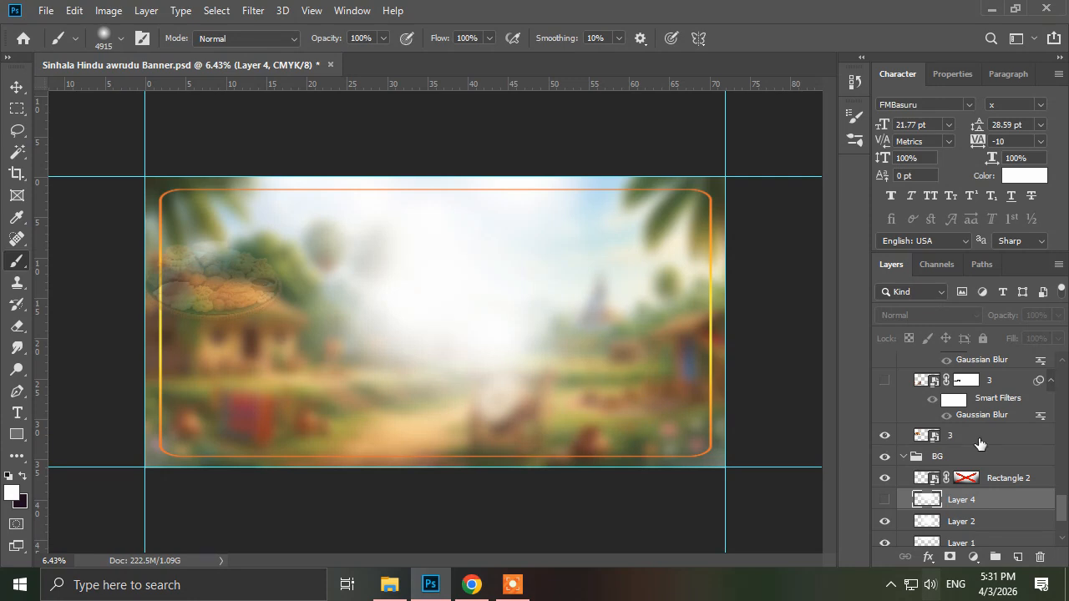
scroll(961, 444, up, 2)
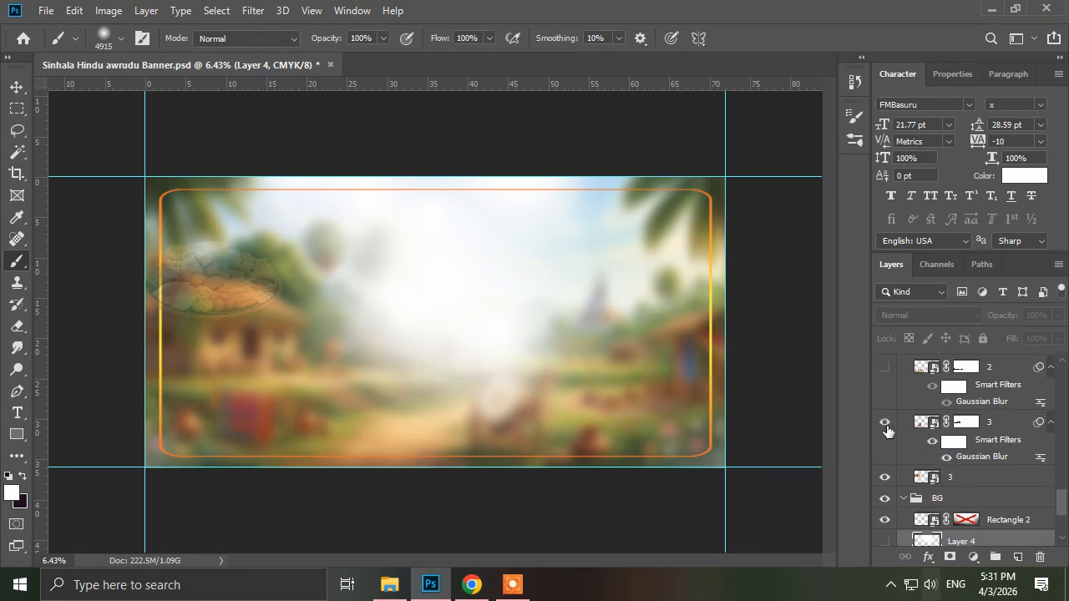
click(886, 426)
scroll(984, 460, up, 1)
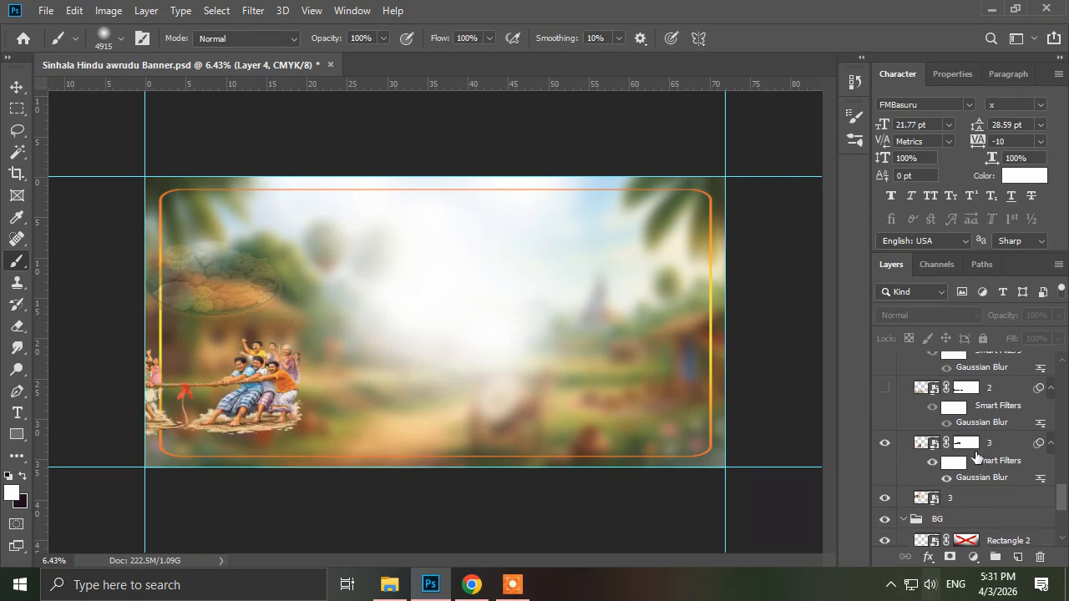
Step: Try moving the tug-of-war figures further into the banner with the Move tool and undo the move
scroll(978, 455, up, 3)
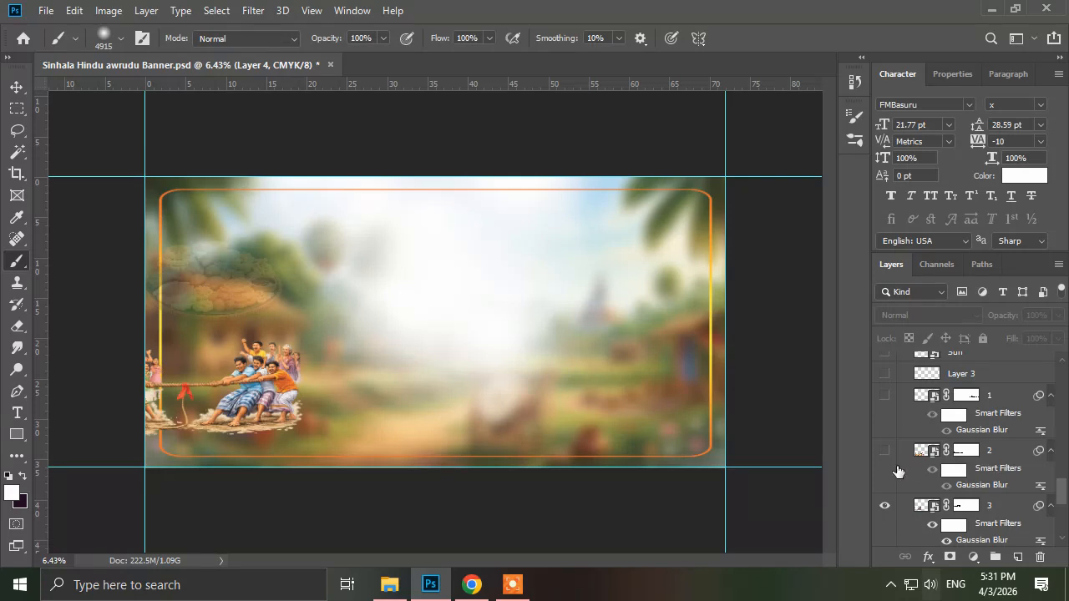
click(17, 88)
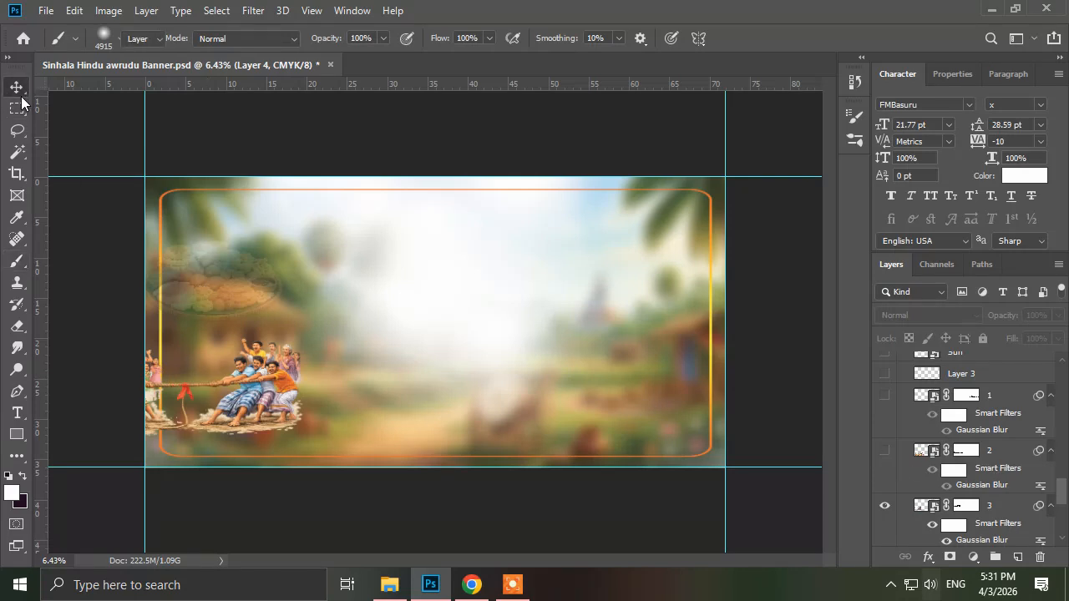
mouse_move(259, 425)
mouse_down()
mouse_move(259, 414)
mouse_move(338, 409)
mouse_move(263, 410)
mouse_up()
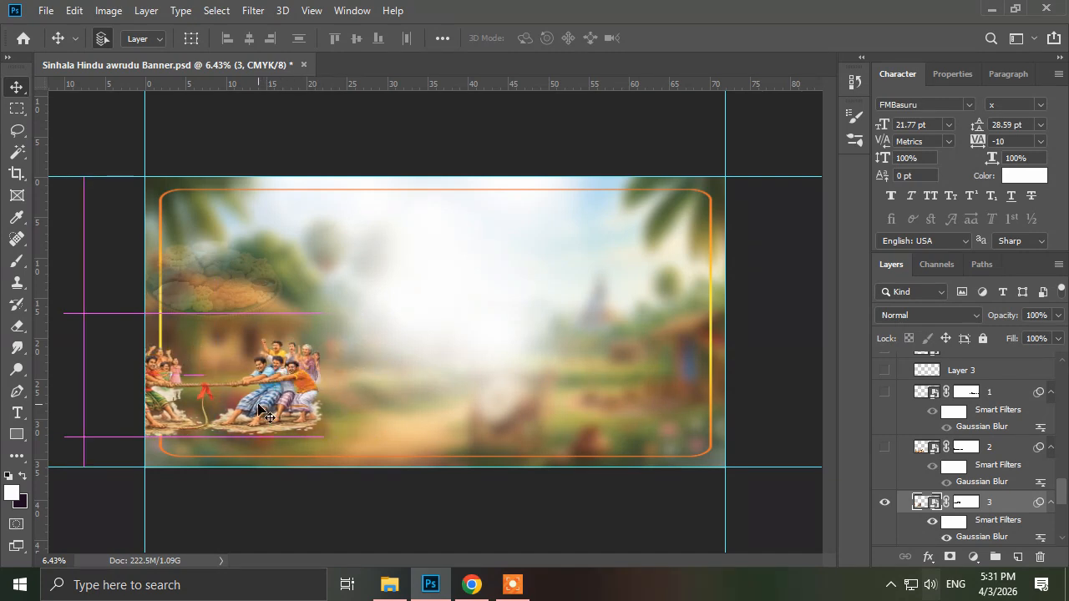
key(ctrl+z)
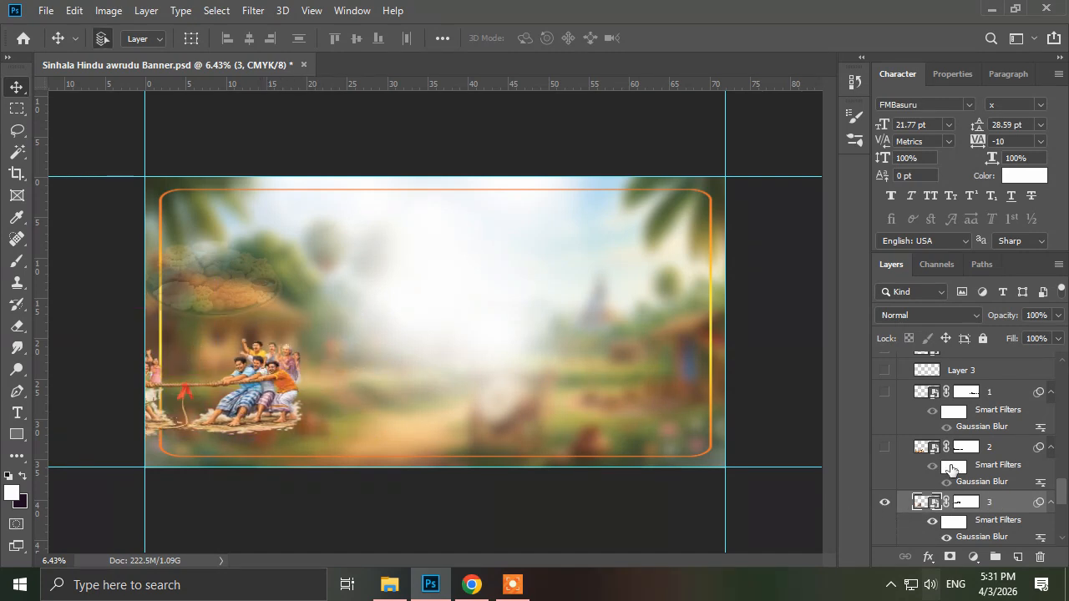
Step: Show image layer 2 with the pillow-fight figures, trying and undoing moves of the tug-of-war and pillow-fight groups
click(885, 447)
drag(288, 443, 340, 387)
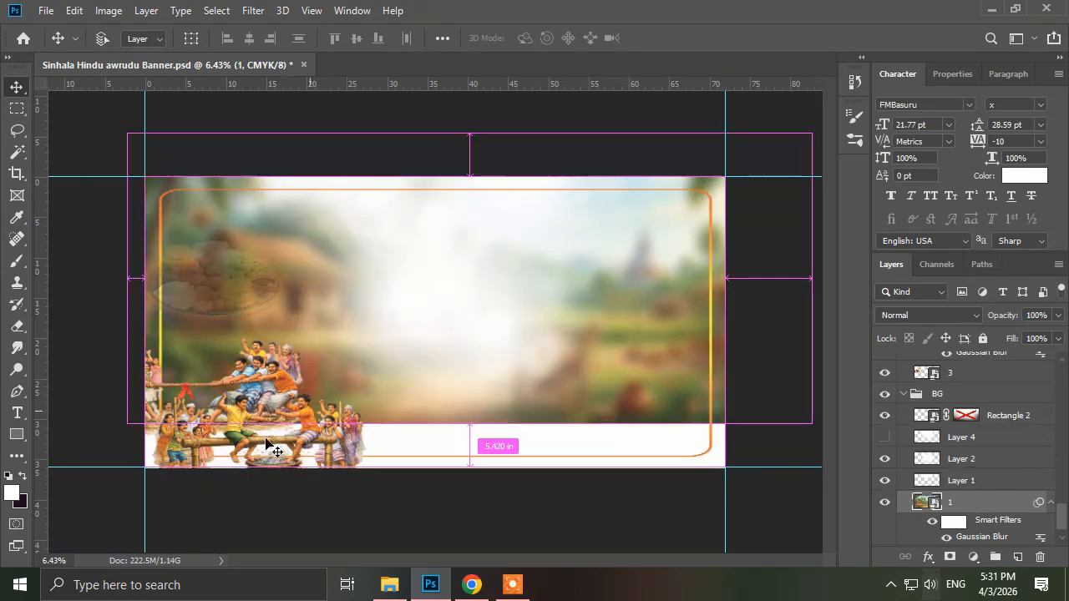
key(ctrl+z)
drag(248, 428, 368, 432)
key(ctrl+z)
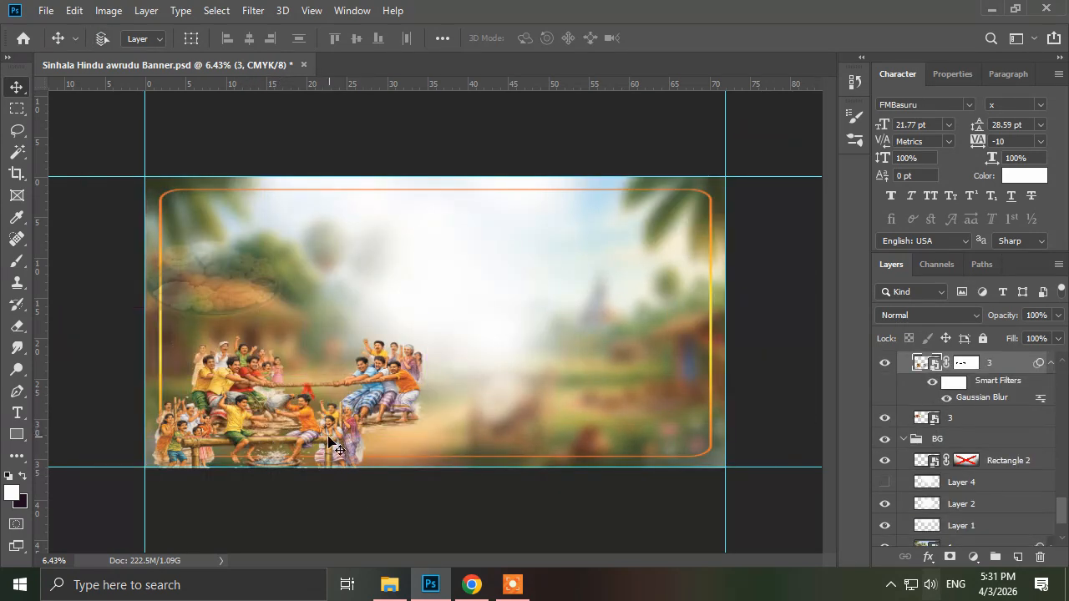
ctrl+click(247, 441)
drag(247, 442, 340, 445)
key(ctrl+z)
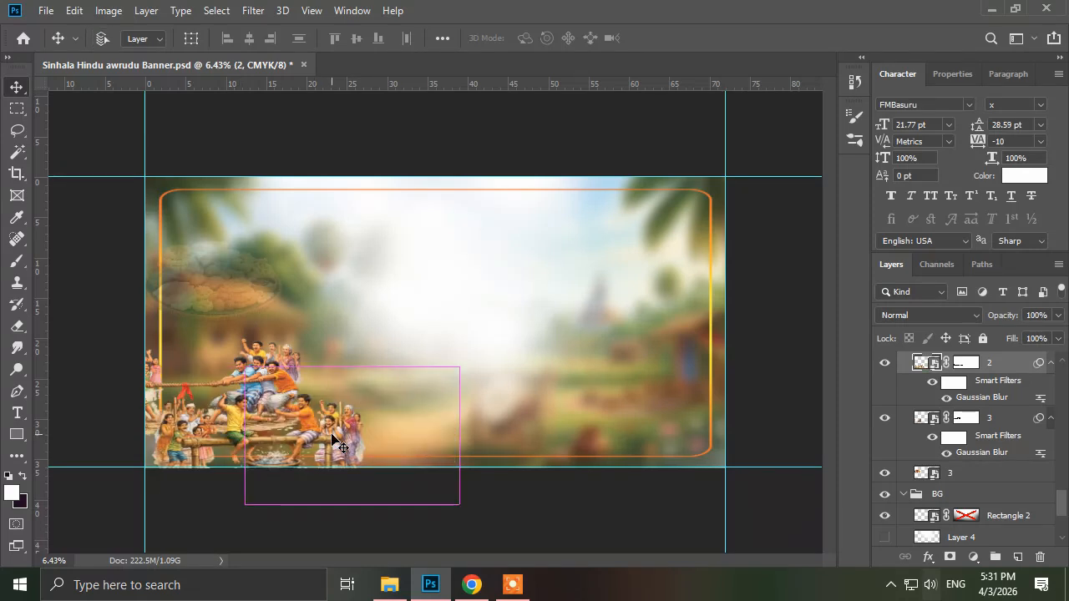
Step: Show image layer 1 with the figures biting the hanging pots and try moving that group
scroll(988, 489, up, 3)
scroll(988, 489, up, 3)
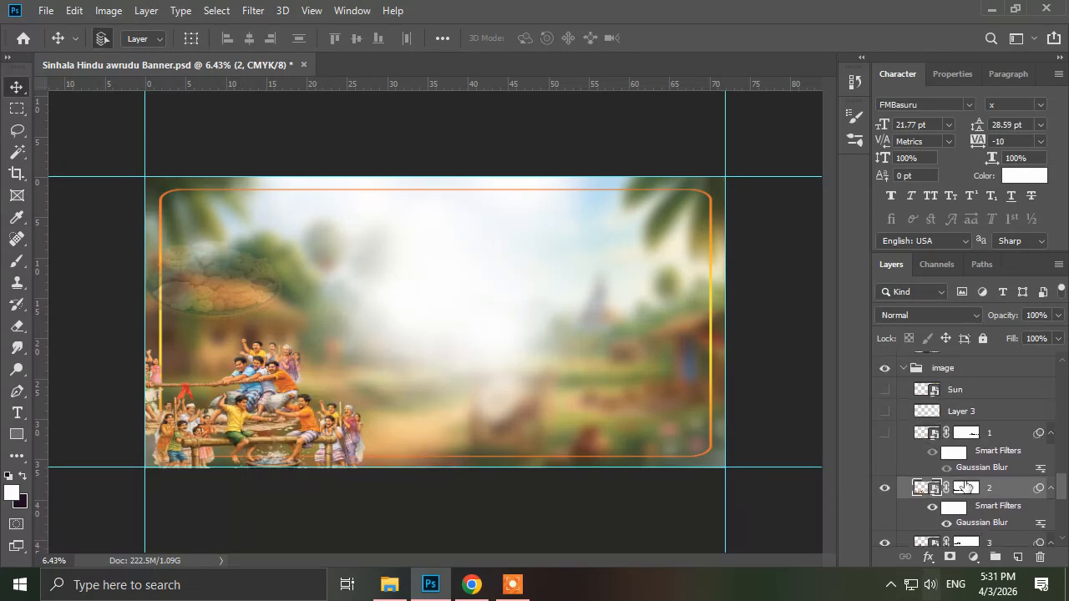
click(884, 432)
click(558, 434)
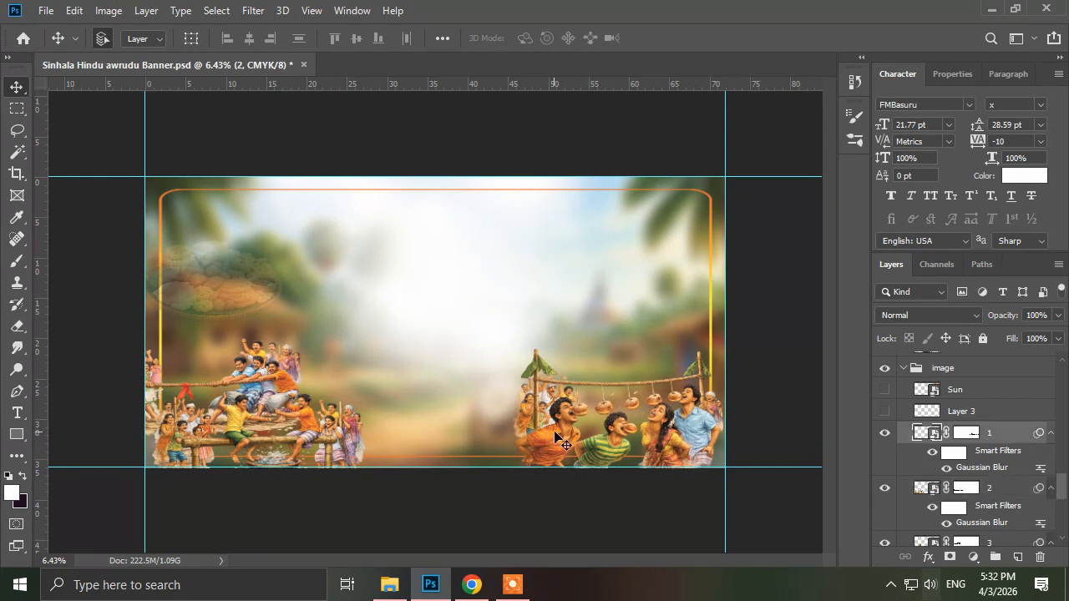
mouse_move(558, 434)
mouse_down()
mouse_move(542, 395)
mouse_move(563, 417)
mouse_up()
Step: Compare the banner with and without Layer 3's white glow along the bottom edge, leaving Layer 3 hidden
click(886, 412)
click(885, 411)
click(886, 411)
click(901, 419)
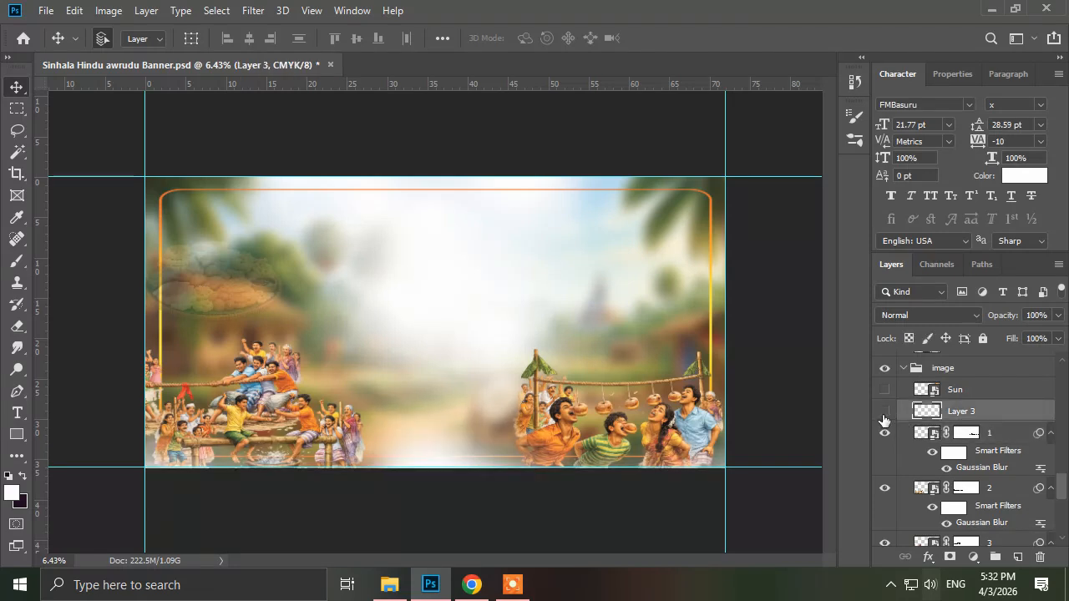
click(885, 414)
Step: Add a new layer above Layer 3, paint a soft white glow along the banner's bottom edge, and set the brush to 1408 px
click(1017, 557)
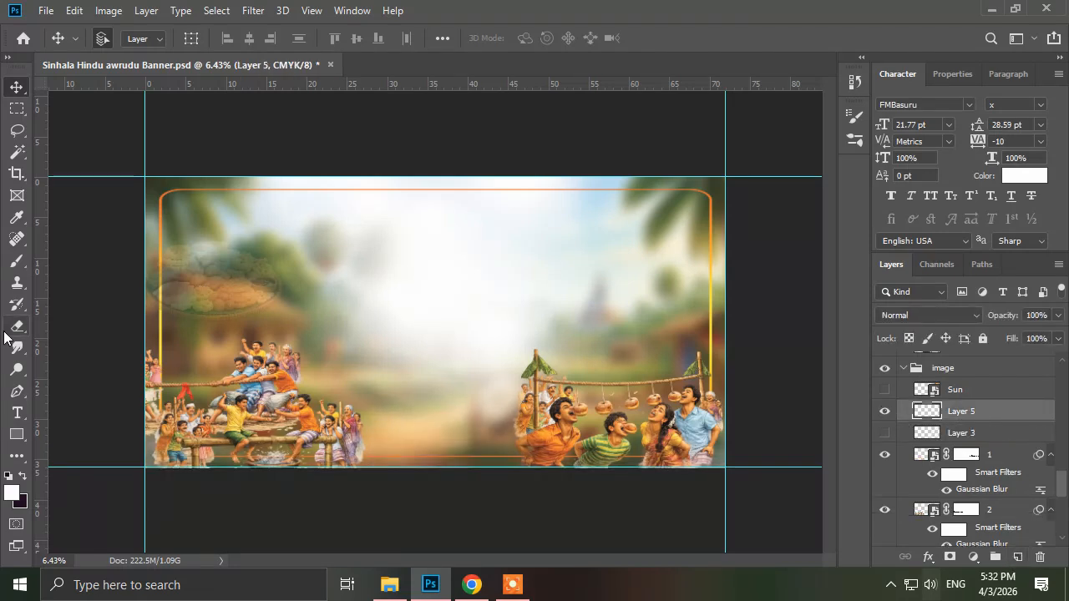
click(17, 261)
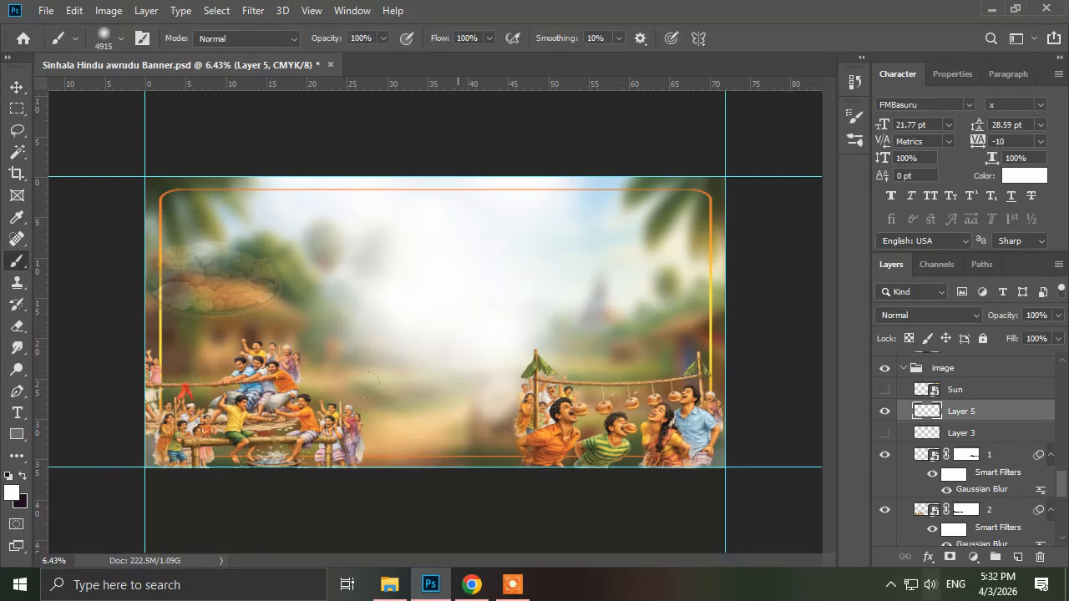
alt+scroll(77, 411, down, 1)
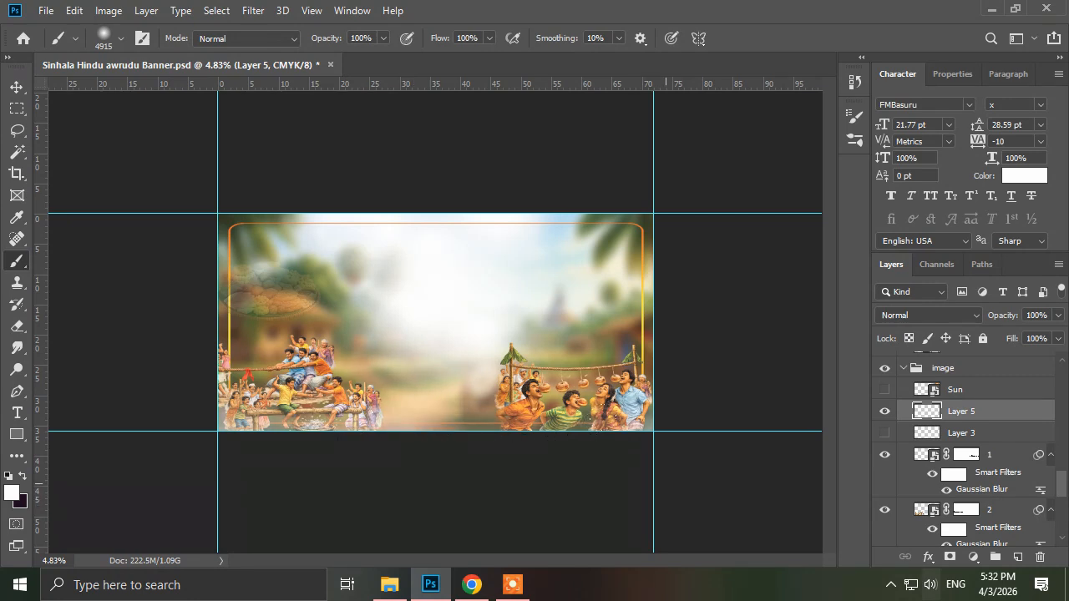
scroll(334, 434, down, 1)
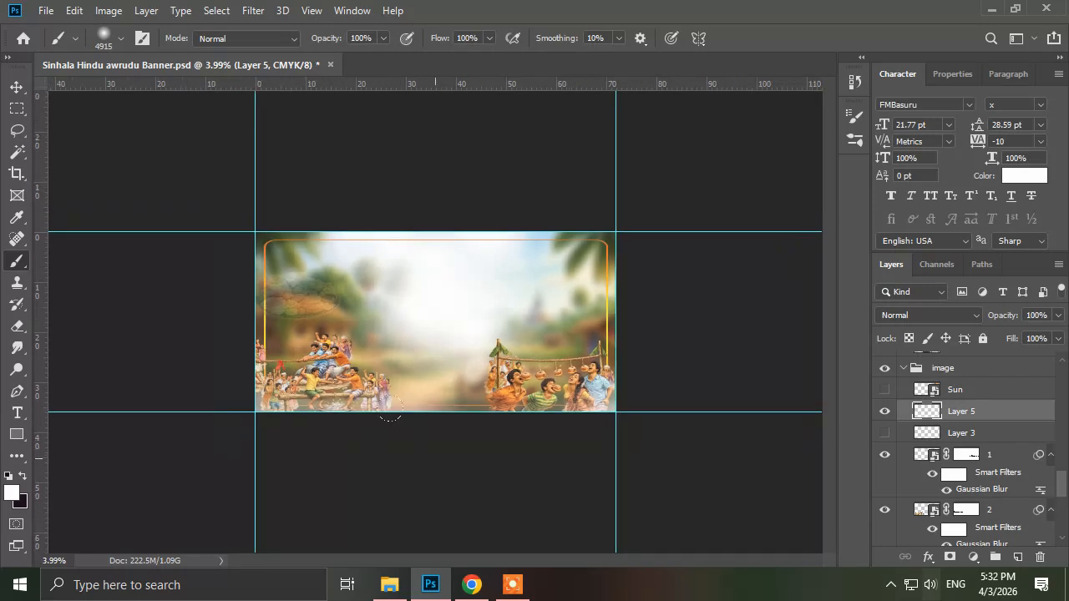
scroll(292, 376, up, 3)
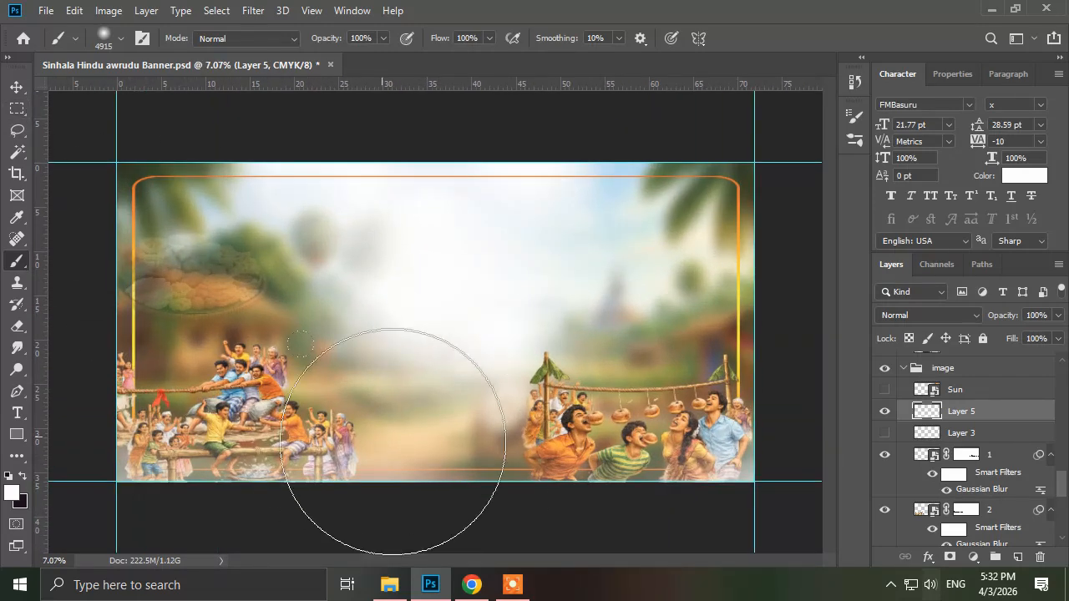
drag(393, 400, 334, 397)
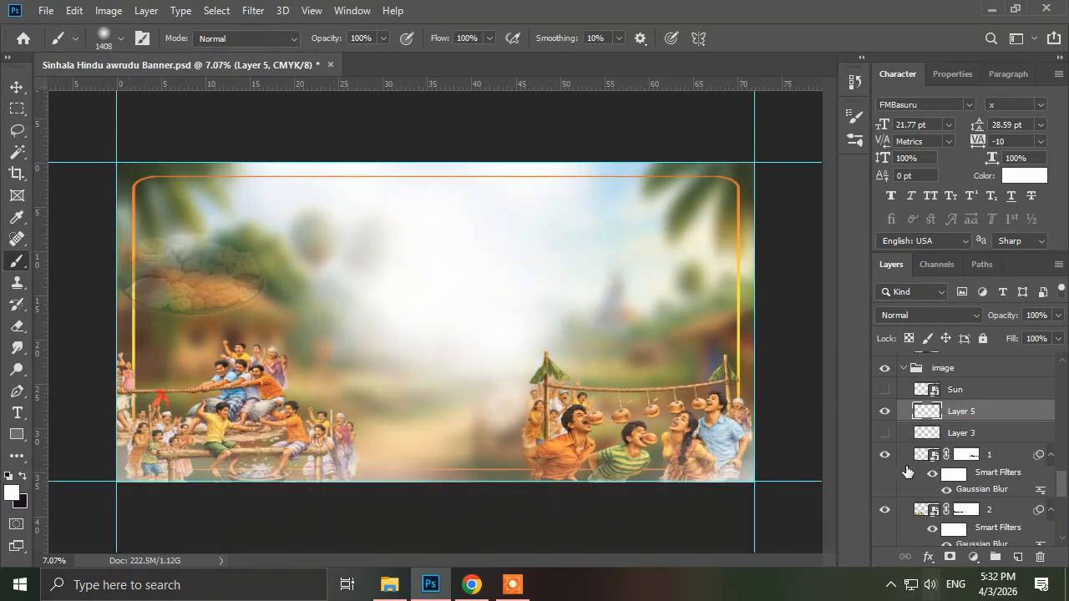
Step: Show Layer 3 and the Sun, and compare Layer 5's glow on and off, leaving Layer 5 hidden
click(885, 433)
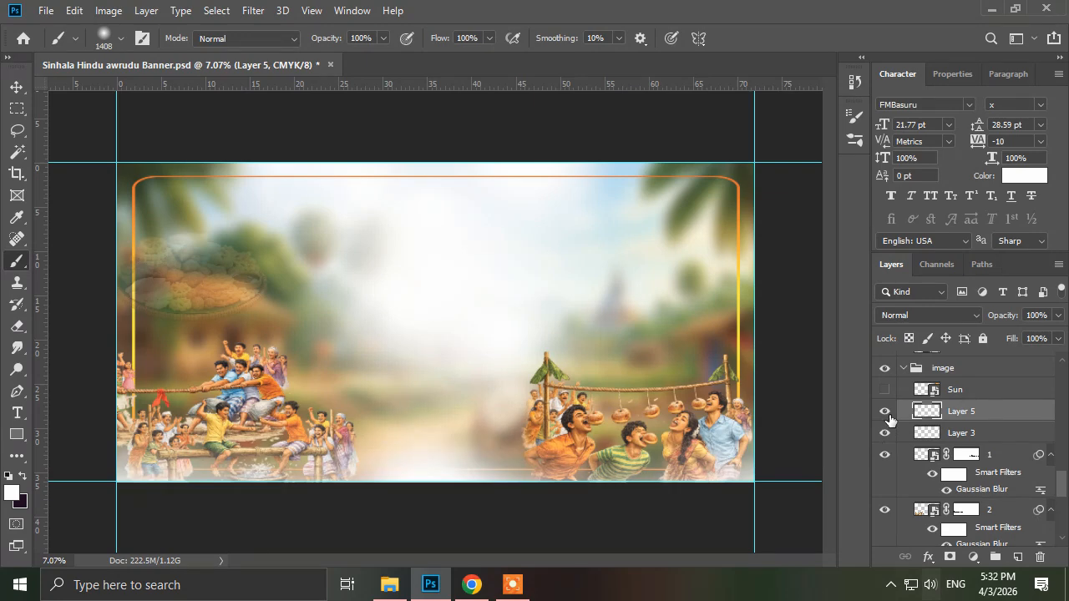
click(885, 411)
click(886, 389)
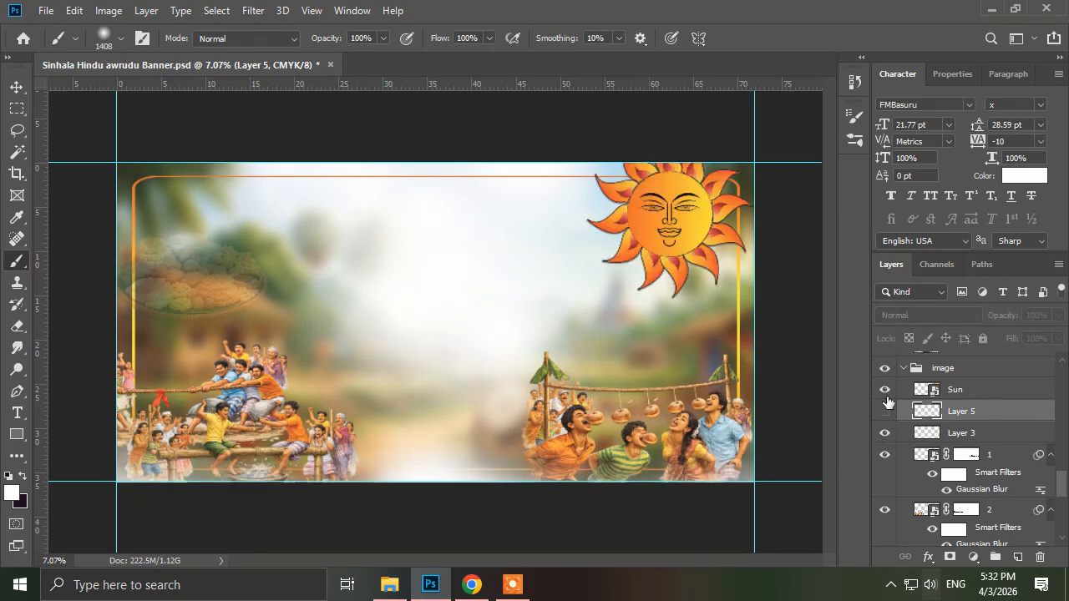
key(ctrl+minus)
click(883, 411)
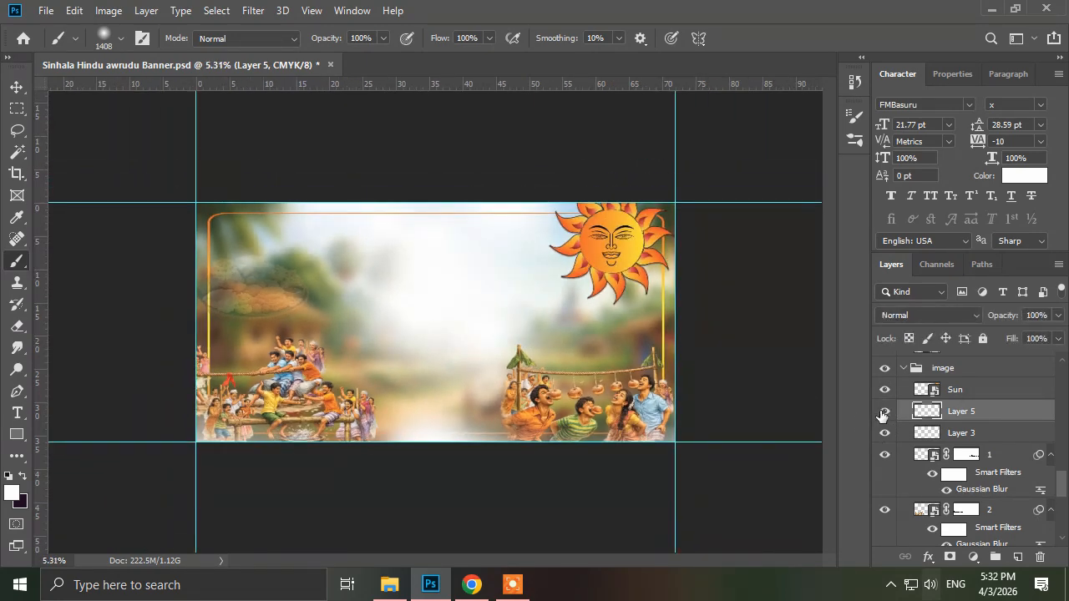
click(883, 412)
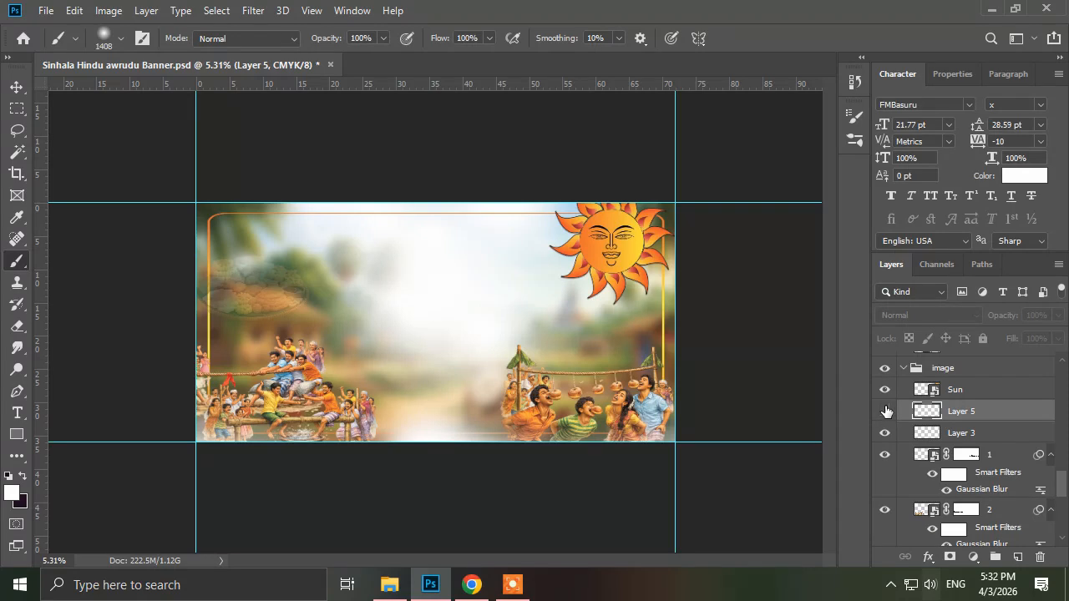
Step: Preview the Sun layer on its own and restore the visibility of the other layers
click(886, 391)
click(886, 390)
alt+click(885, 391)
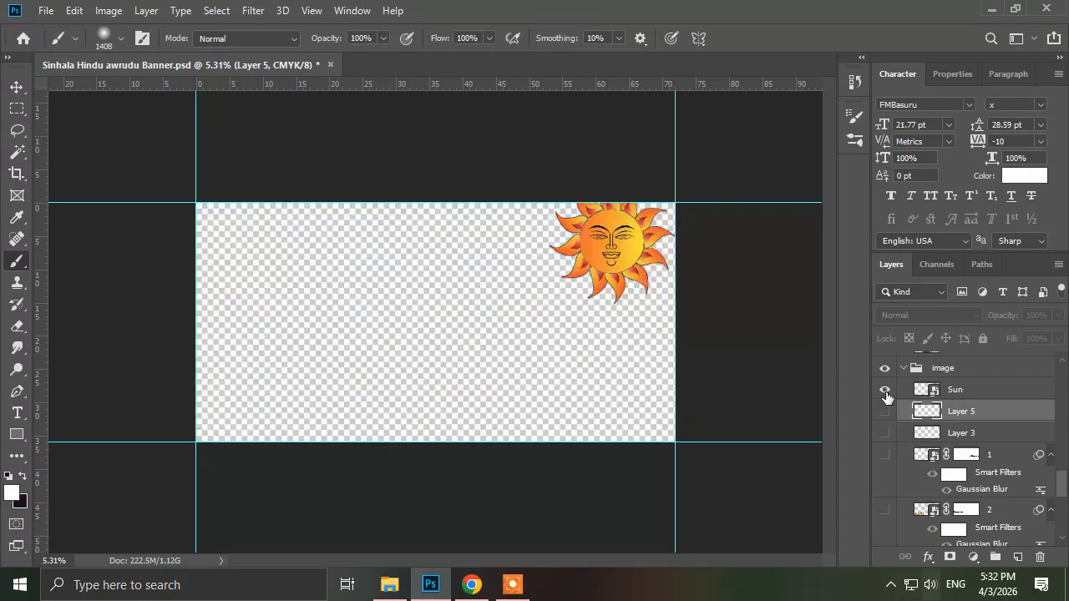
alt+click(885, 391)
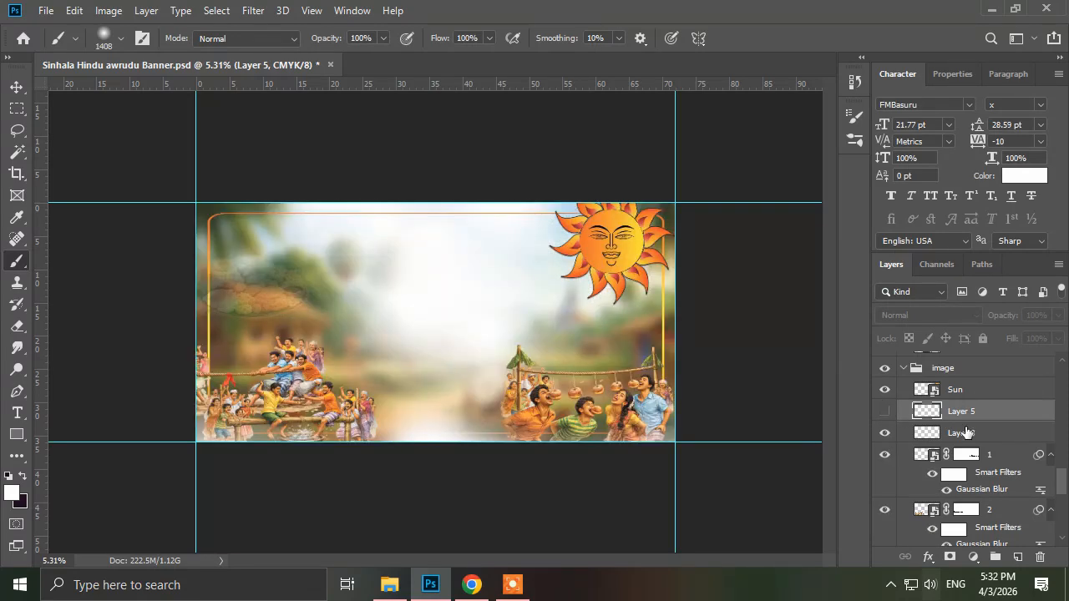
Step: Collapse the image and BG layer groups
scroll(955, 433, up, 2)
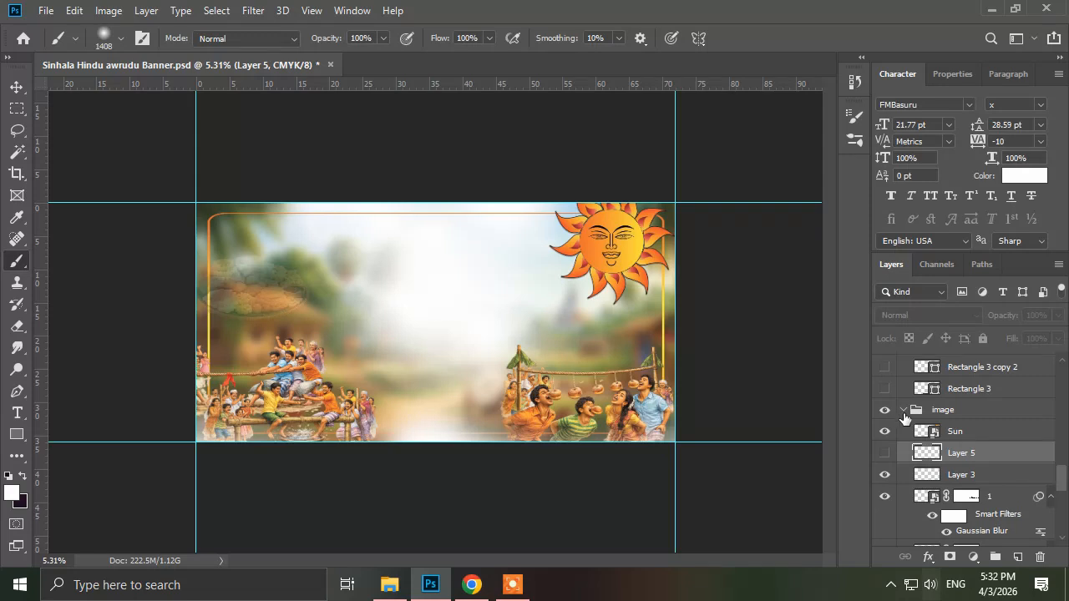
click(906, 418)
click(903, 410)
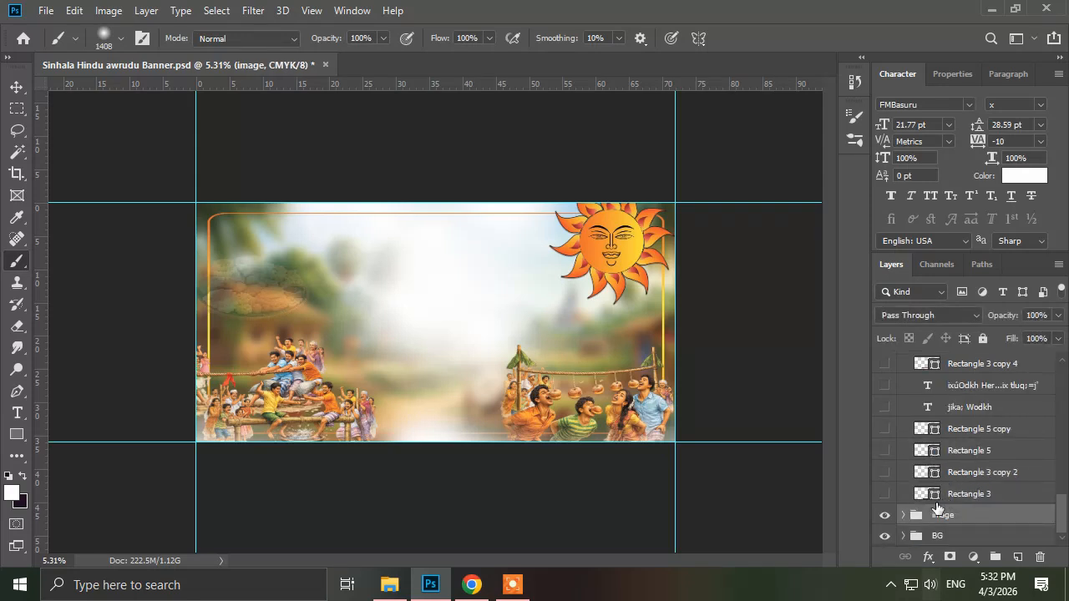
Step: Show Rectangle 3, Rectangle 3 copy 2, Rectangle 5, Rectangle 5 copy, the වසන්ත උදානය title and the HERA GRAPHIX organiser text
scroll(937, 507, up, 1)
click(886, 516)
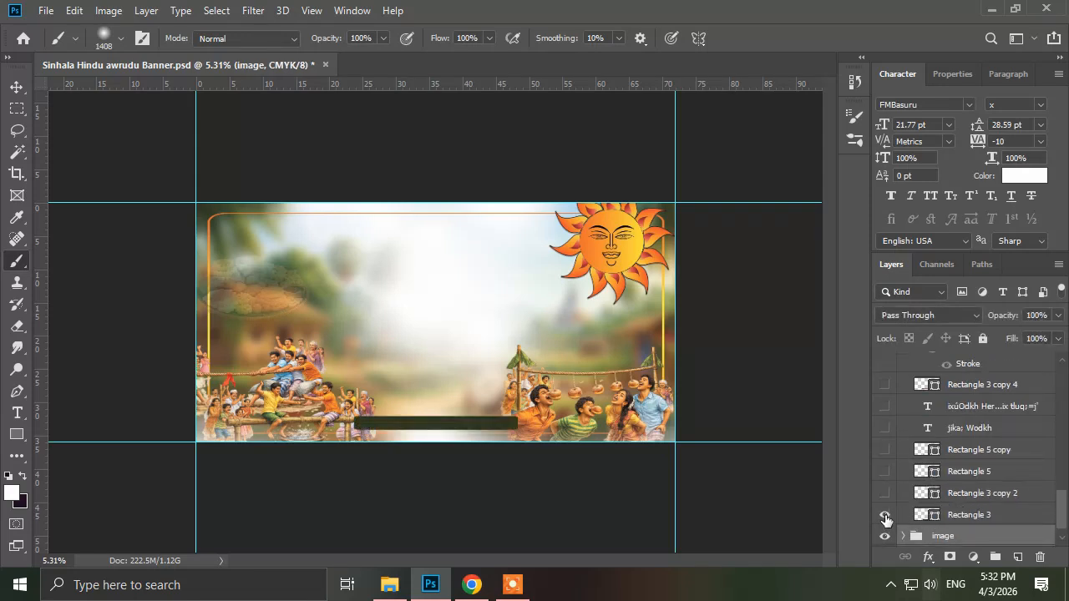
click(885, 494)
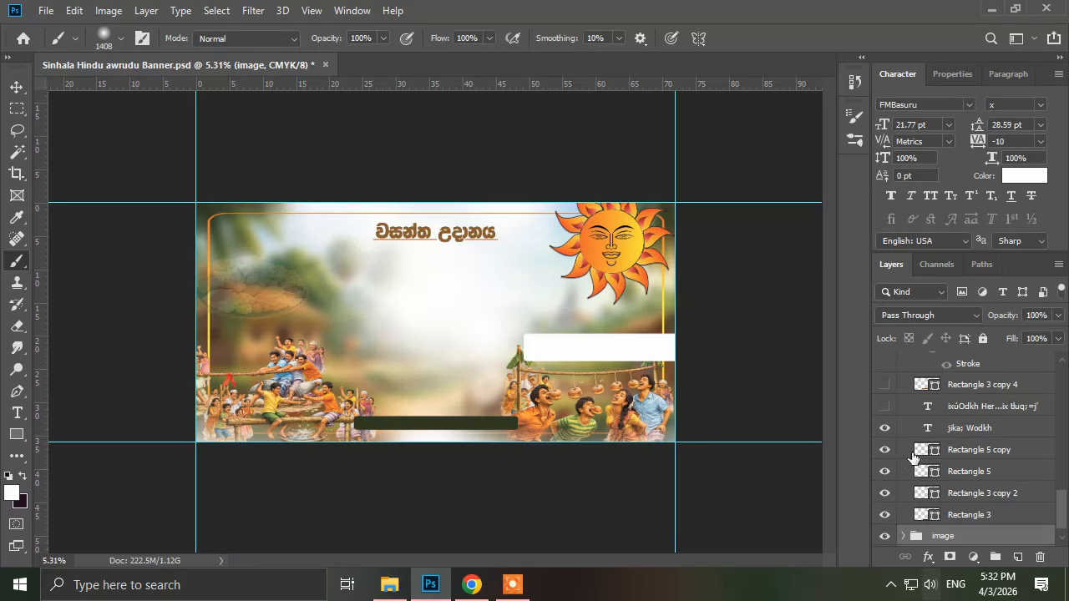
click(886, 429)
click(886, 429)
scroll(888, 435, up, 1)
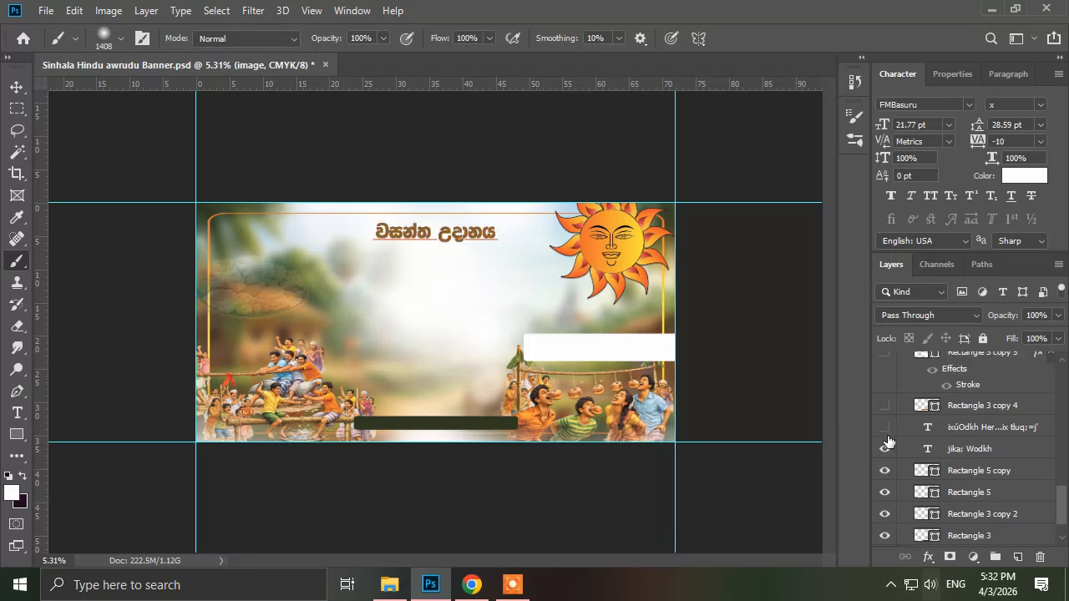
click(886, 428)
Step: Try to move the HERA GRAPHIX organiser text together with Rectangle 3, and undo the move
scroll(404, 438, up, 1)
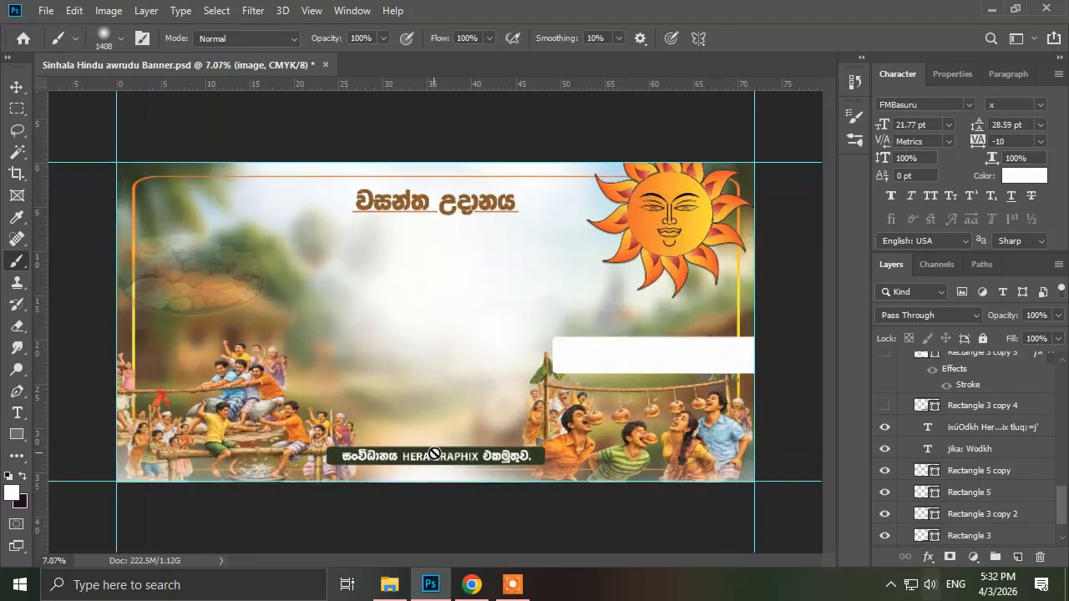
click(17, 86)
scroll(376, 469, up, 2)
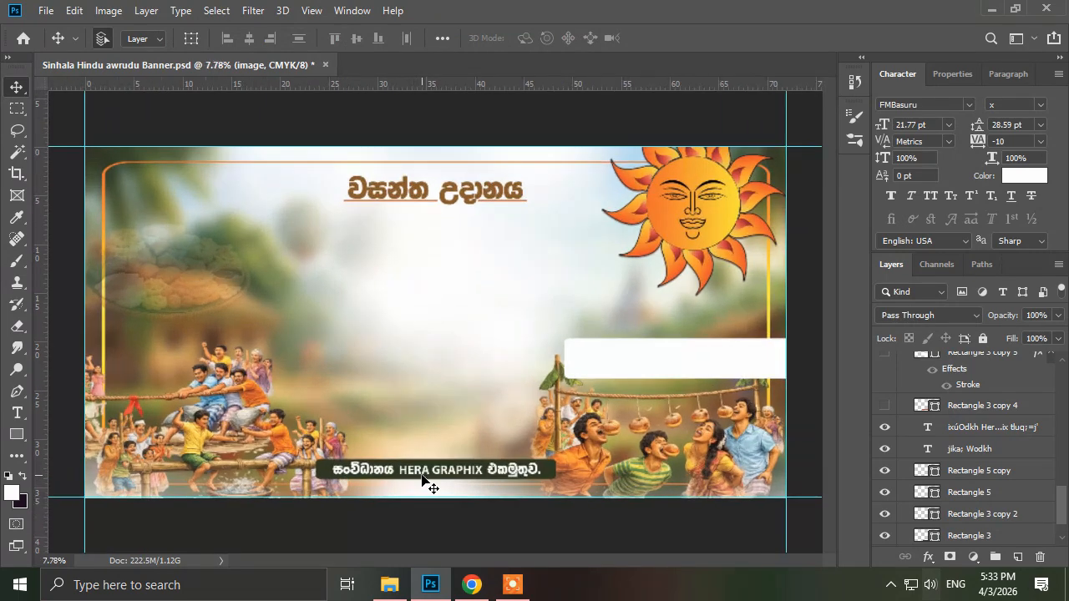
scroll(426, 481, down, 1)
click(428, 475)
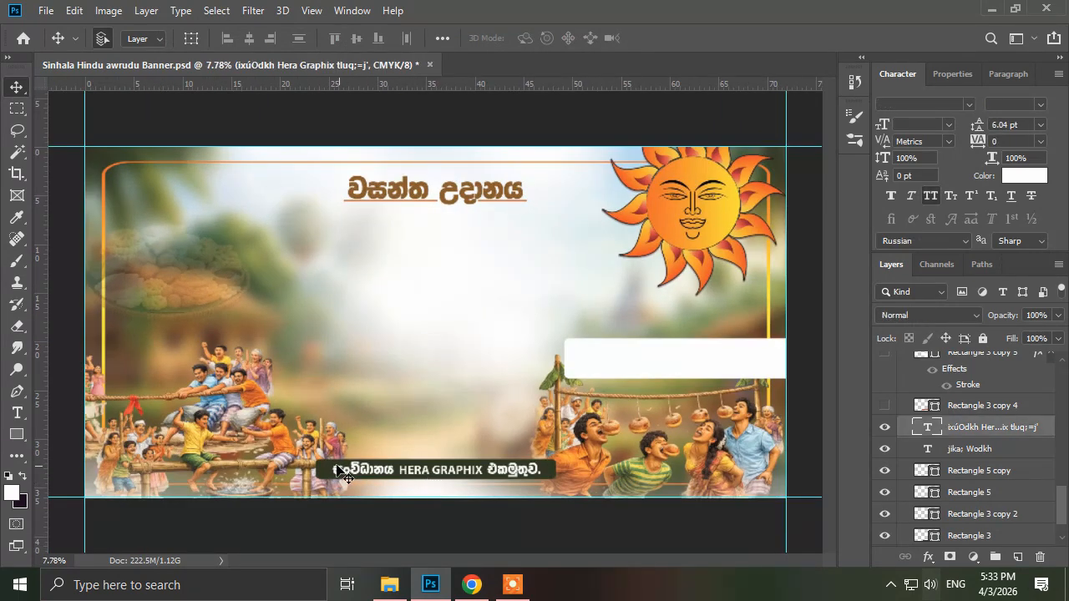
shift+click(382, 474)
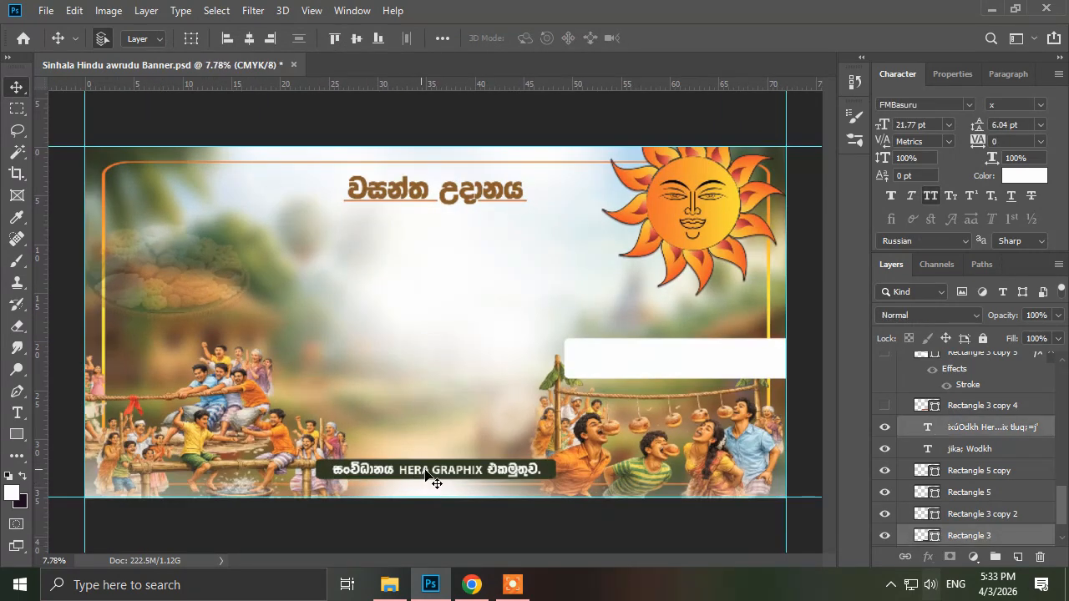
drag(433, 472, 400, 468)
key(ctrl+z)
key(ctrl+z)
Step: Show the Rectangle 3 copy 4 bar, the Rectangle 3 copy 5 box and the නාඋල මහජන ක්‍රීඩාංගනයේ දී පැවැත්වේ venue text
click(885, 406)
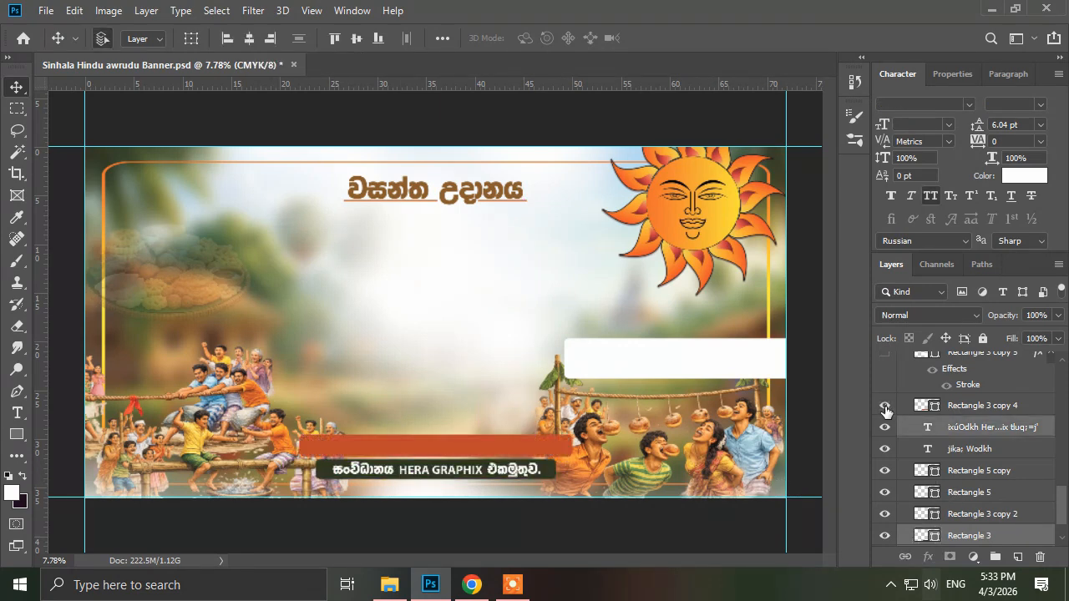
scroll(961, 436, up, 1)
click(963, 428)
scroll(910, 451, up, 4)
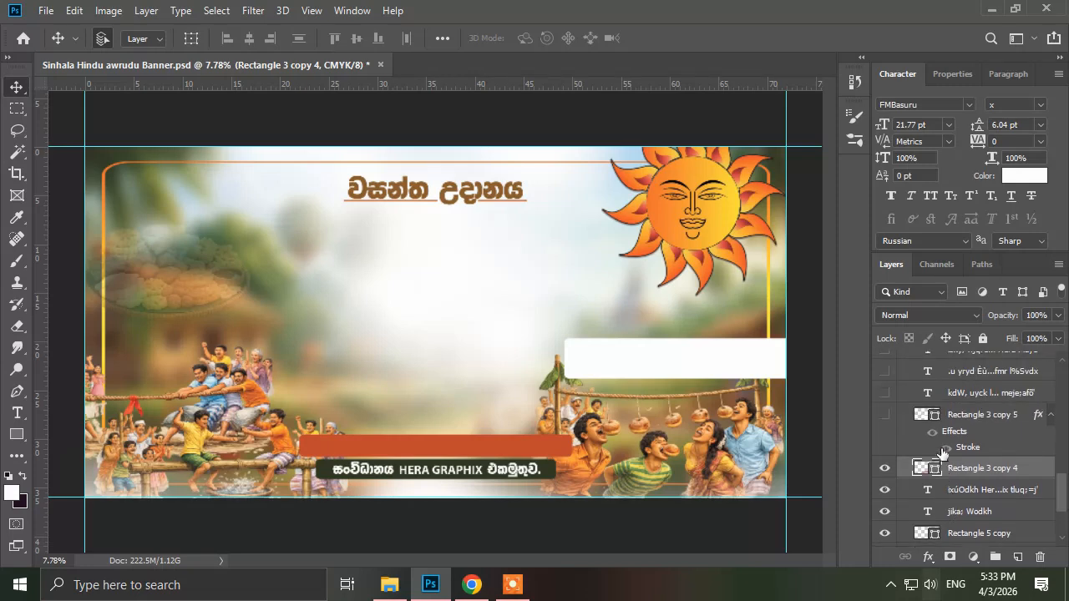
click(886, 437)
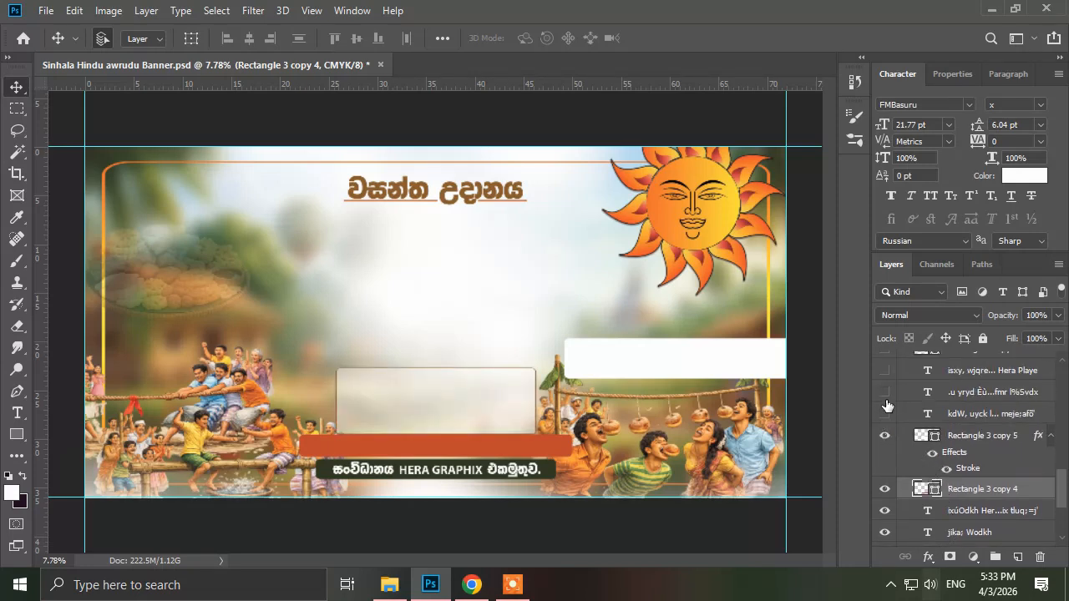
click(886, 414)
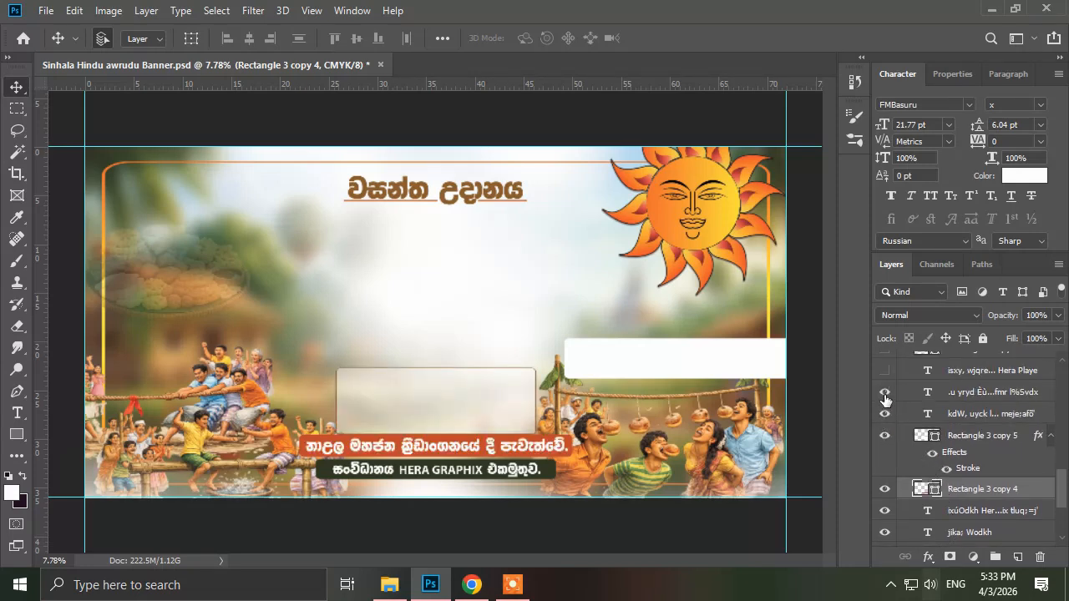
Step: Show the three-line notice text on the white bar below the sun and the HERA PLAYER text, checking them off and on
click(886, 393)
scroll(904, 433, up, 1)
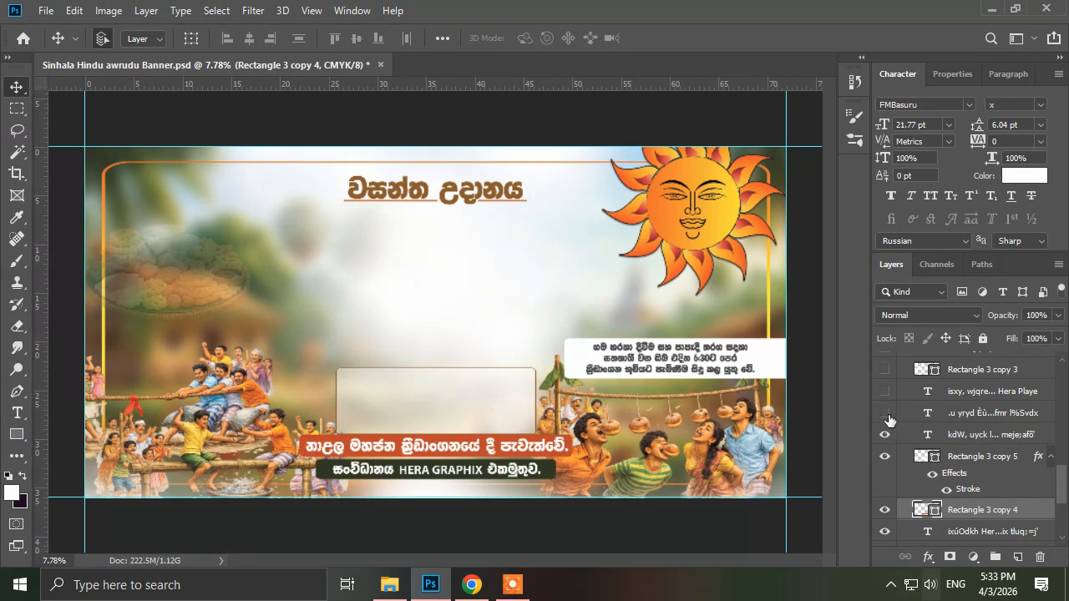
click(886, 415)
click(886, 414)
click(885, 413)
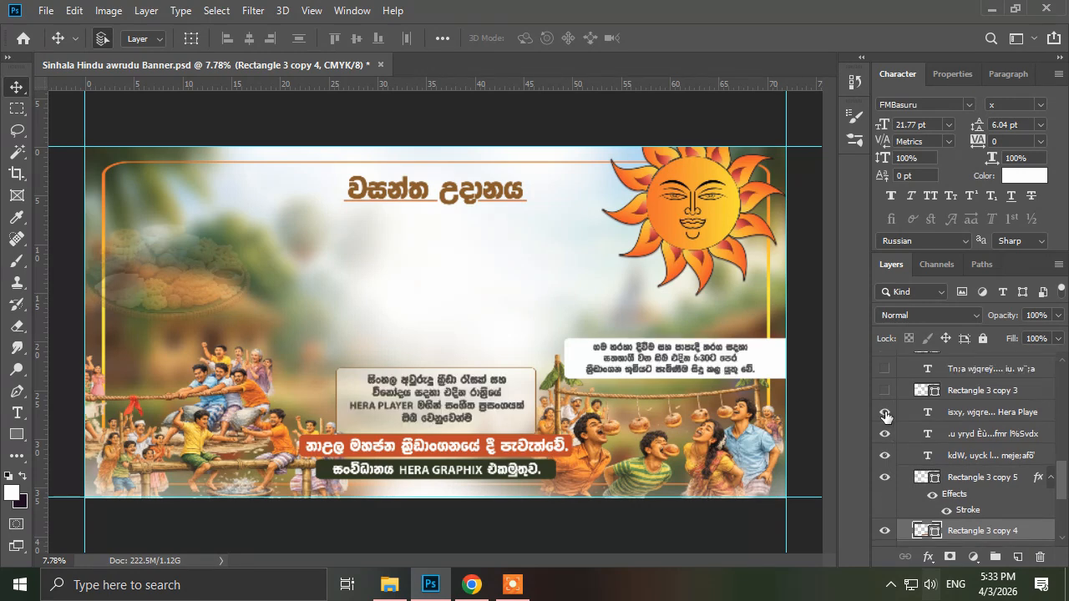
click(886, 413)
click(885, 412)
Step: Show the white Rectangle 3 copy 3 bar above the tug-of-war figures and its three-line text
scroll(892, 420, up, 1)
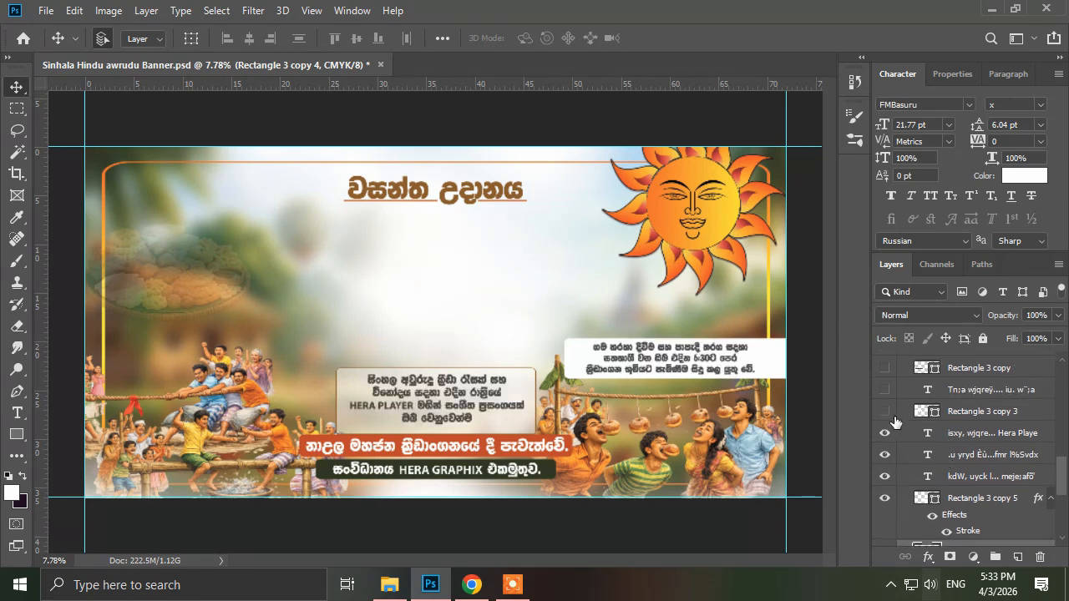
click(885, 413)
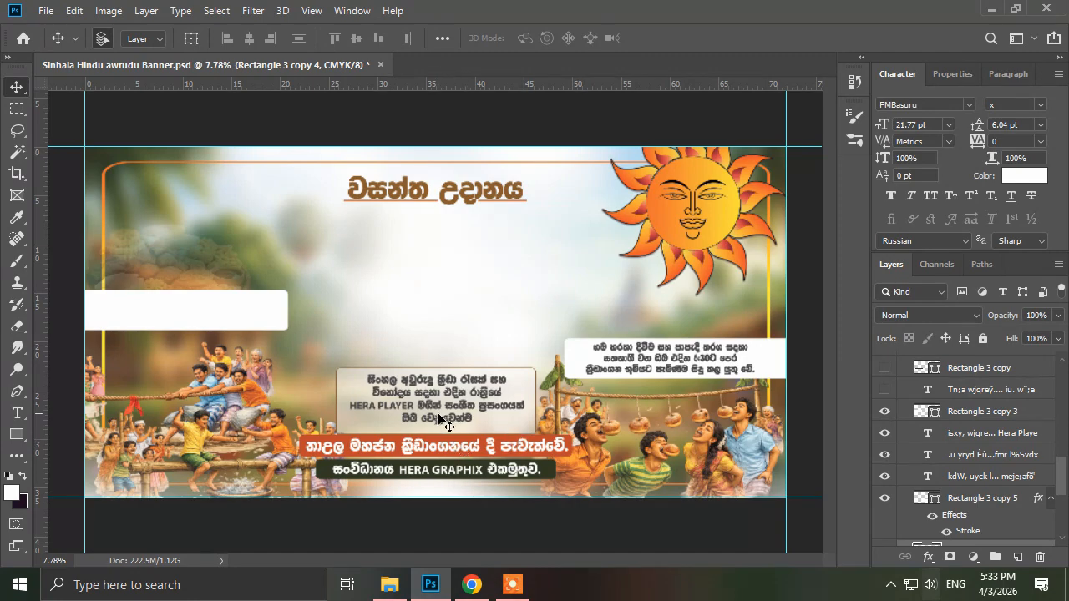
click(885, 389)
Step: Examine the Fill setting of the translucent Rectangle 3 copy 5 box behind the HERA PLAYER text
scroll(434, 416, up, 3)
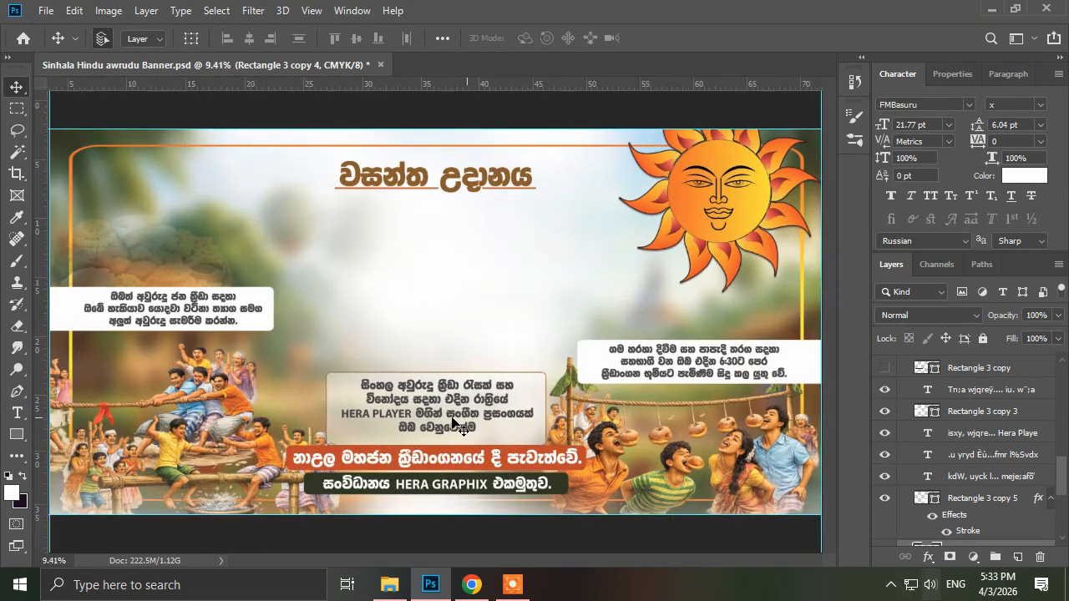
click(435, 415)
scroll(376, 388, up, 1)
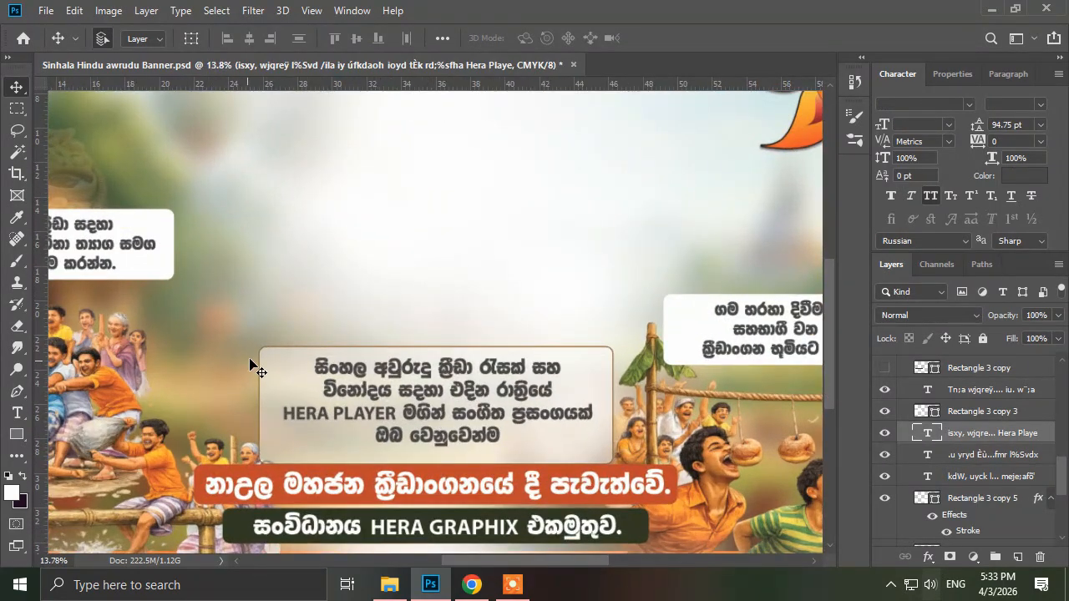
click(270, 362)
click(1058, 339)
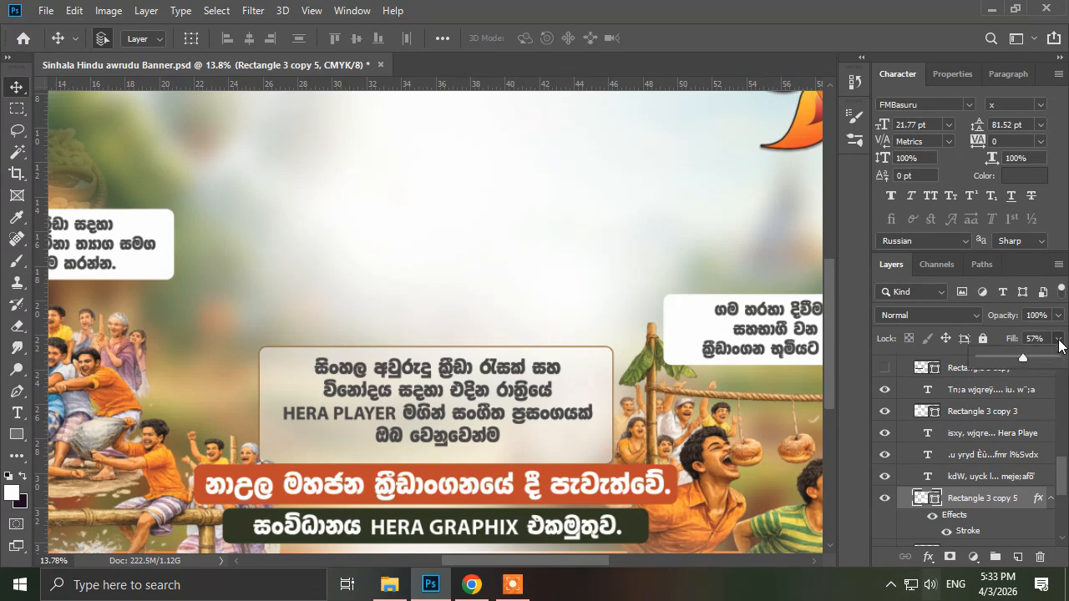
mouse_move(1030, 359)
mouse_down()
mouse_move(1057, 359)
mouse_move(1032, 360)
mouse_up()
click(505, 399)
scroll(506, 397, down, 2)
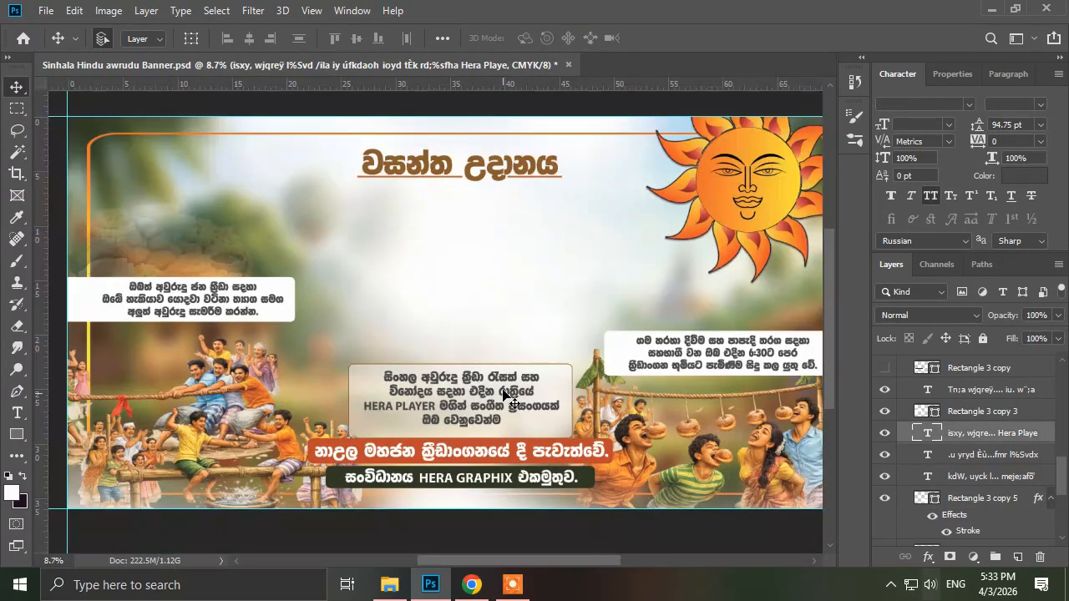
Step: Show the dark Rectangle 3 copy bar and its ඔබ සැමට ආරාධනා text, and collapse the Text group
scroll(888, 435, up, 2)
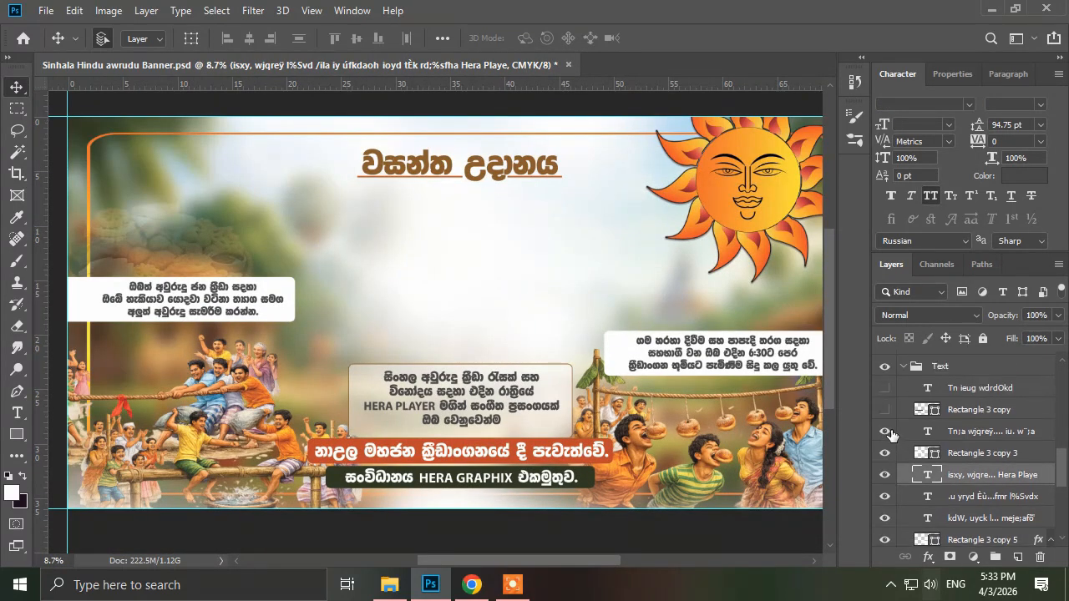
click(884, 410)
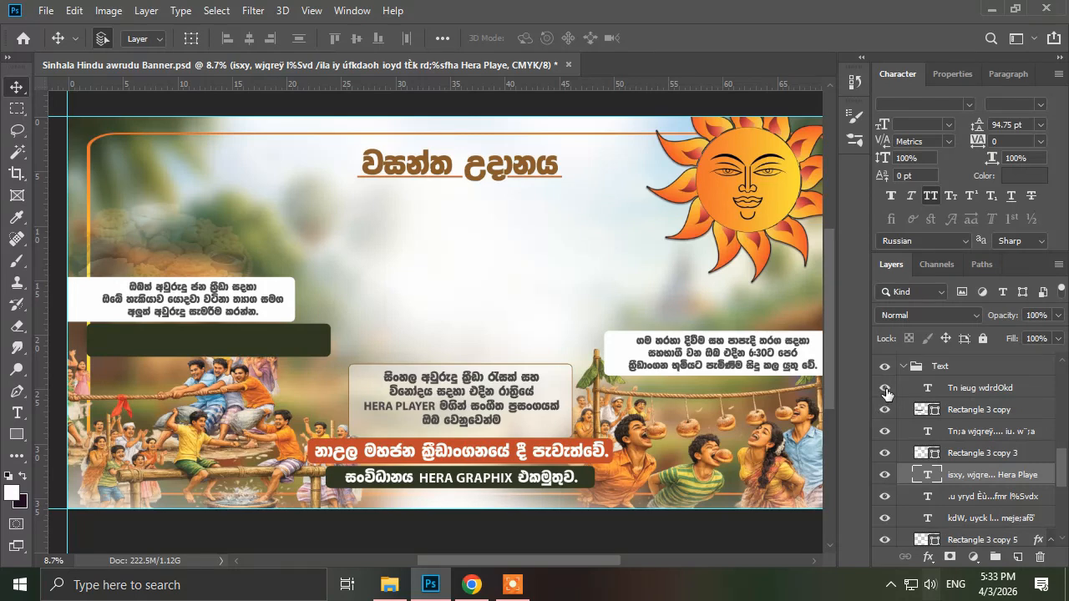
click(885, 388)
click(932, 393)
scroll(933, 420, up, 1)
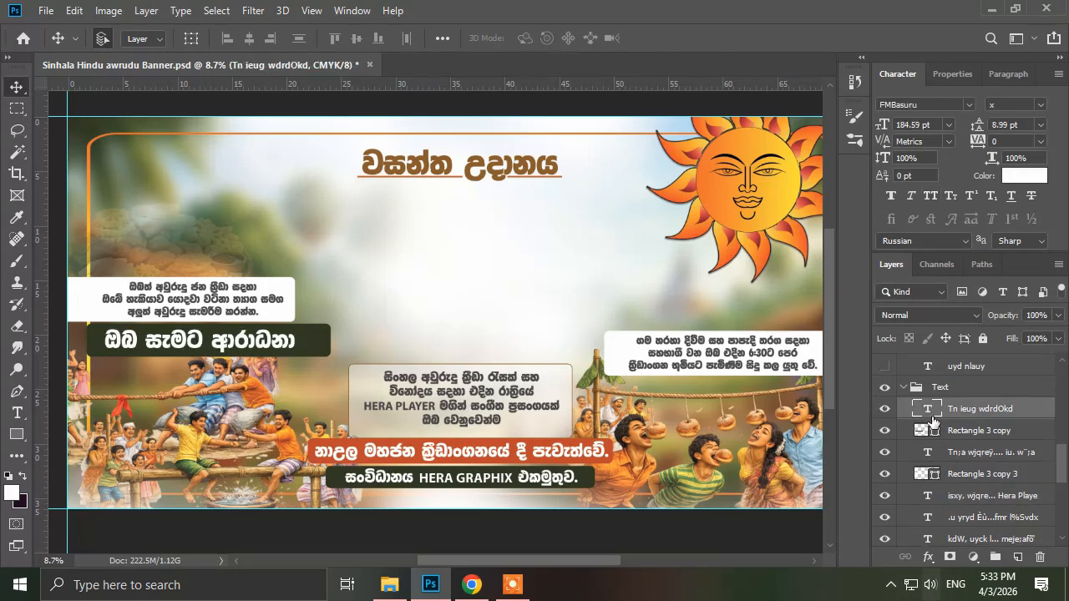
click(904, 387)
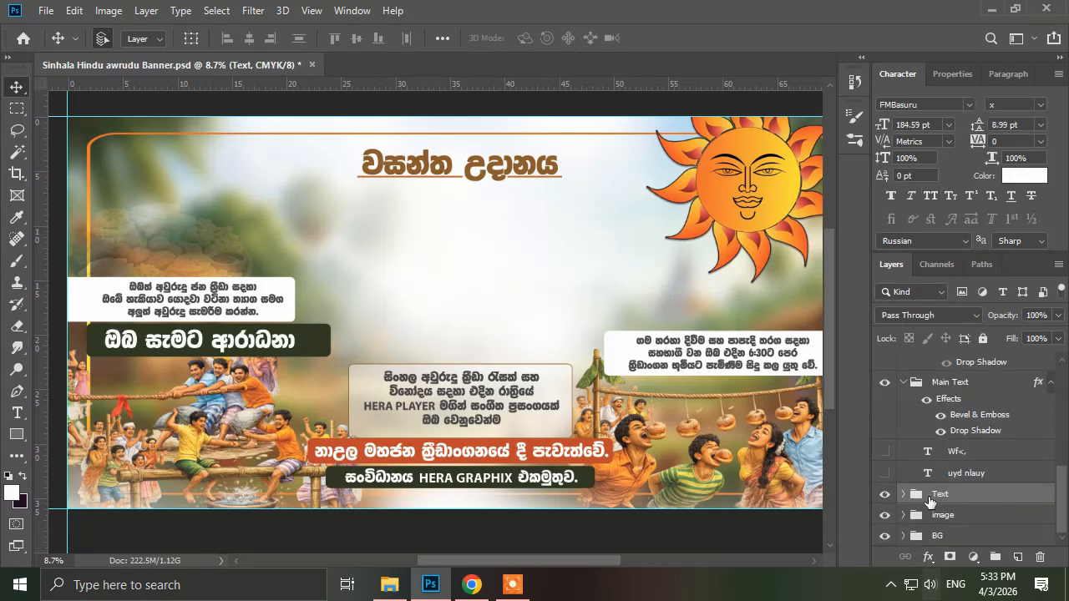
Step: Show the මහා බක්මහ and උළෙල title layers in the Main Text group, and compare each one off and on
click(883, 473)
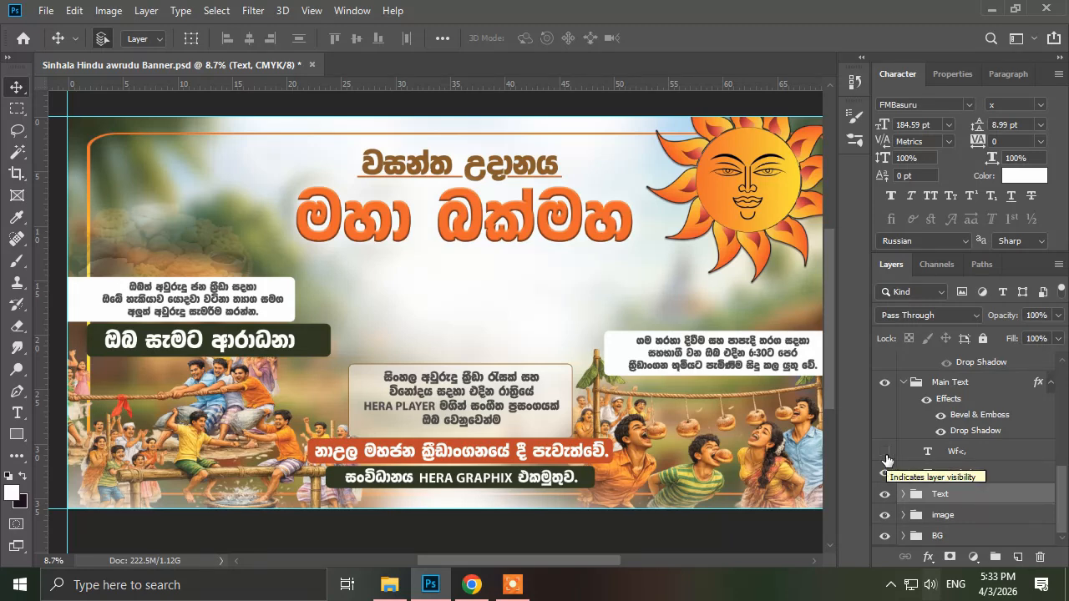
click(885, 453)
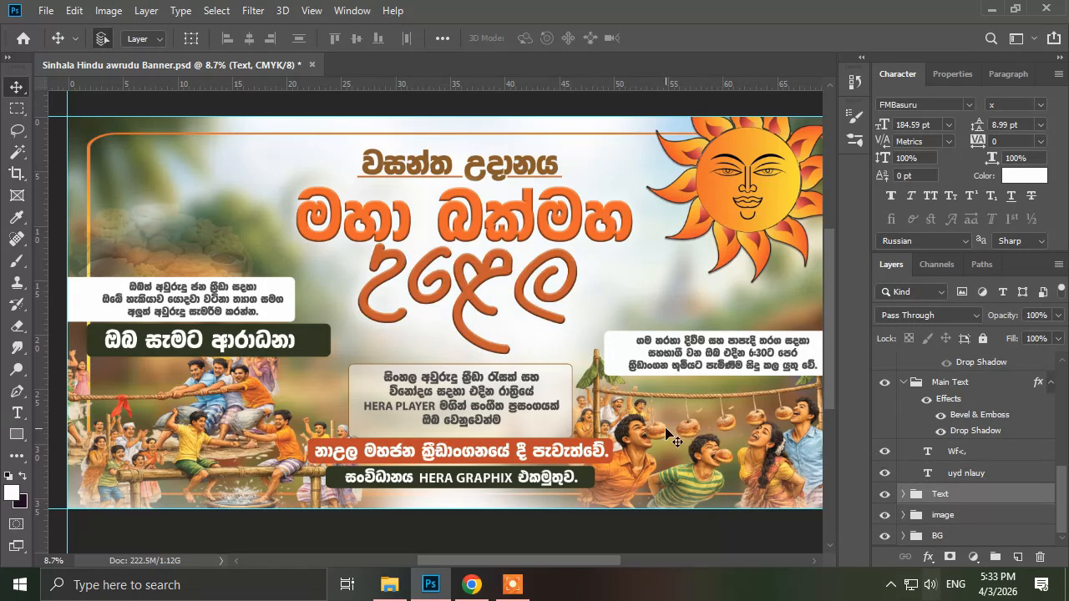
scroll(639, 389, down, 1)
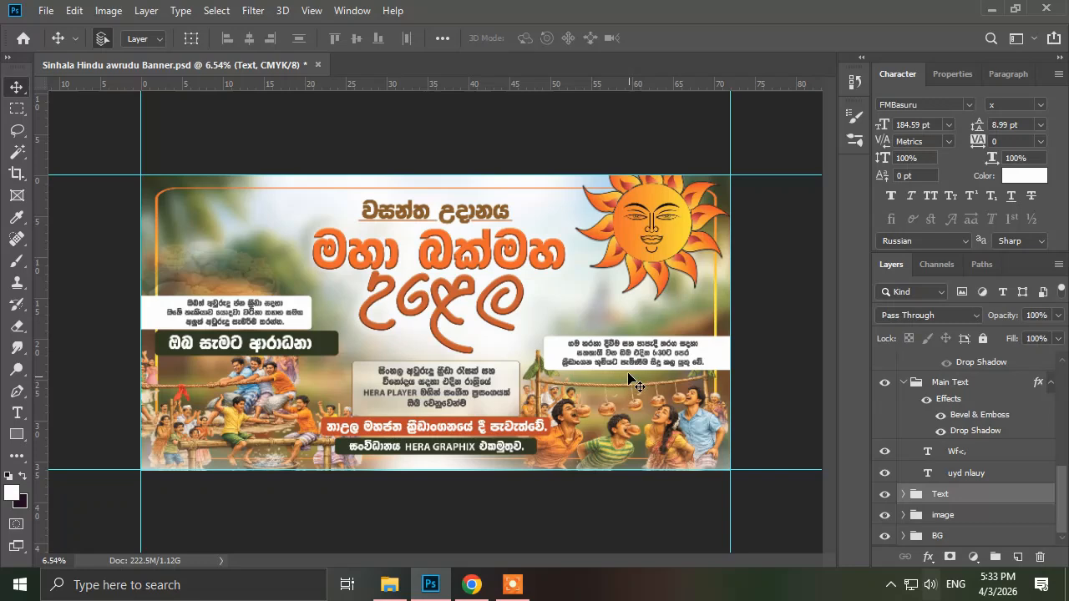
click(885, 474)
click(886, 474)
click(885, 451)
click(884, 452)
Step: Examine which fonts the උළෙල and මහා බක්මහ title layers use
click(482, 313)
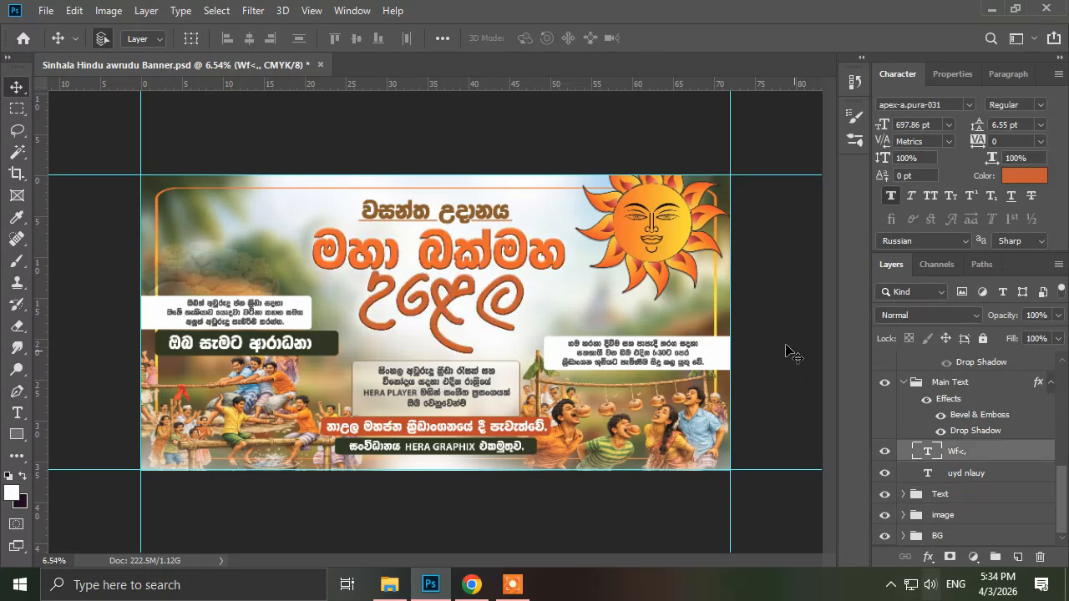
click(953, 107)
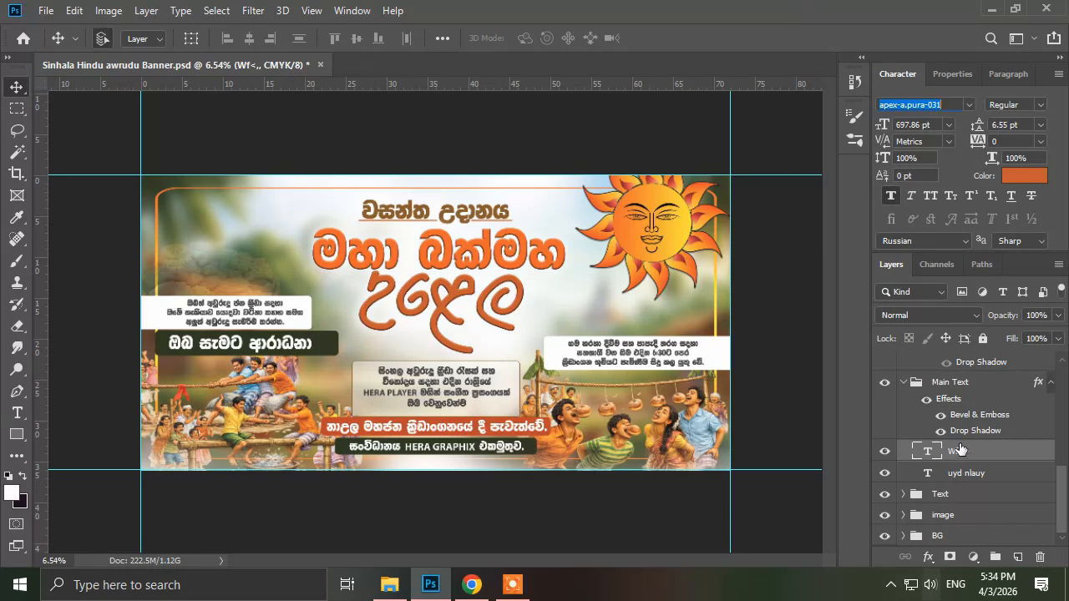
click(974, 481)
click(932, 105)
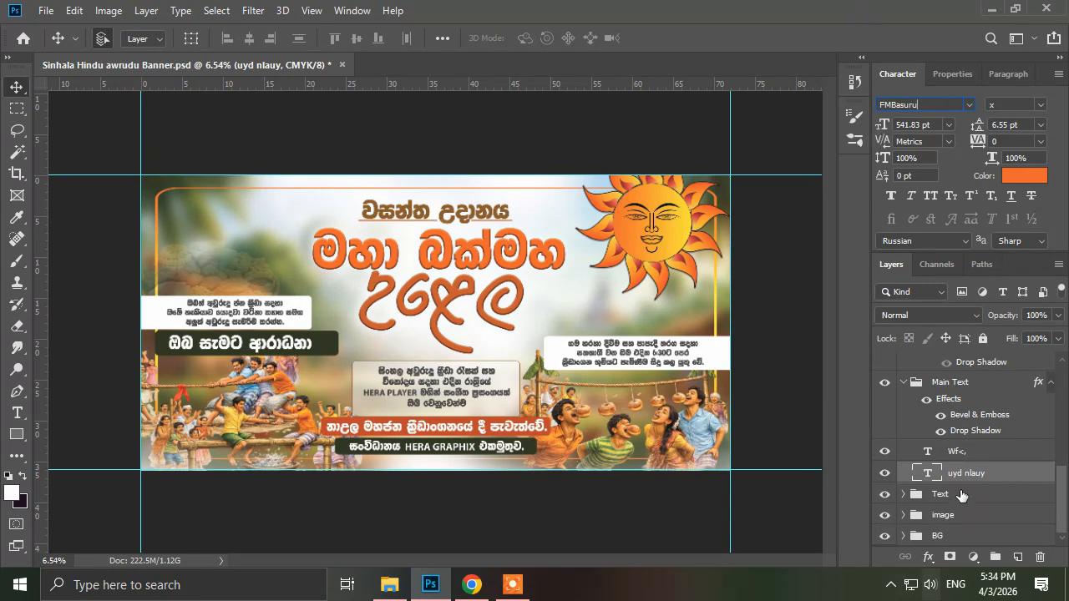
click(986, 453)
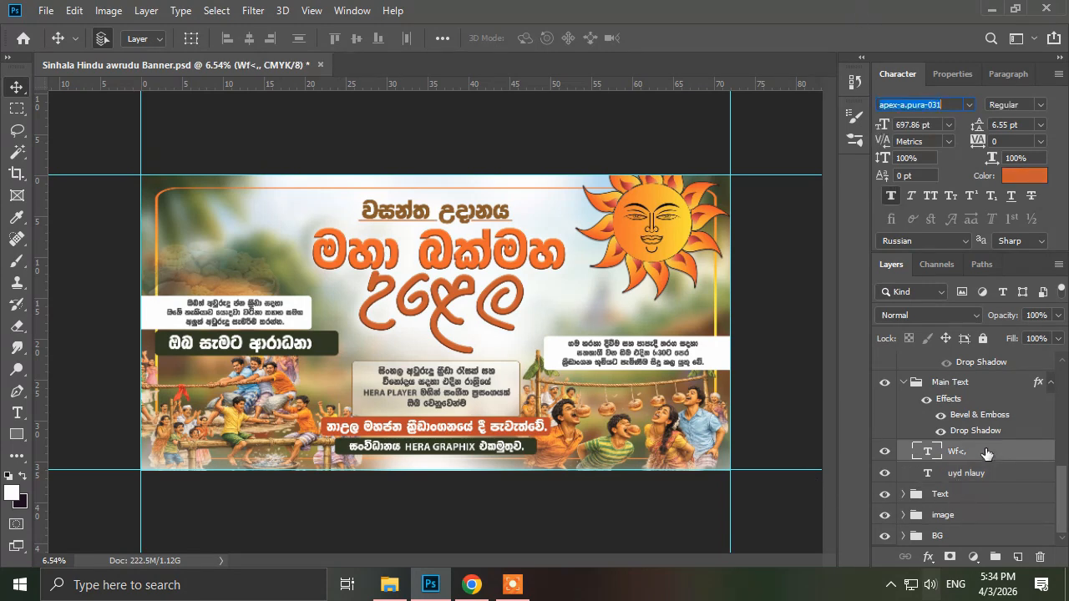
click(989, 474)
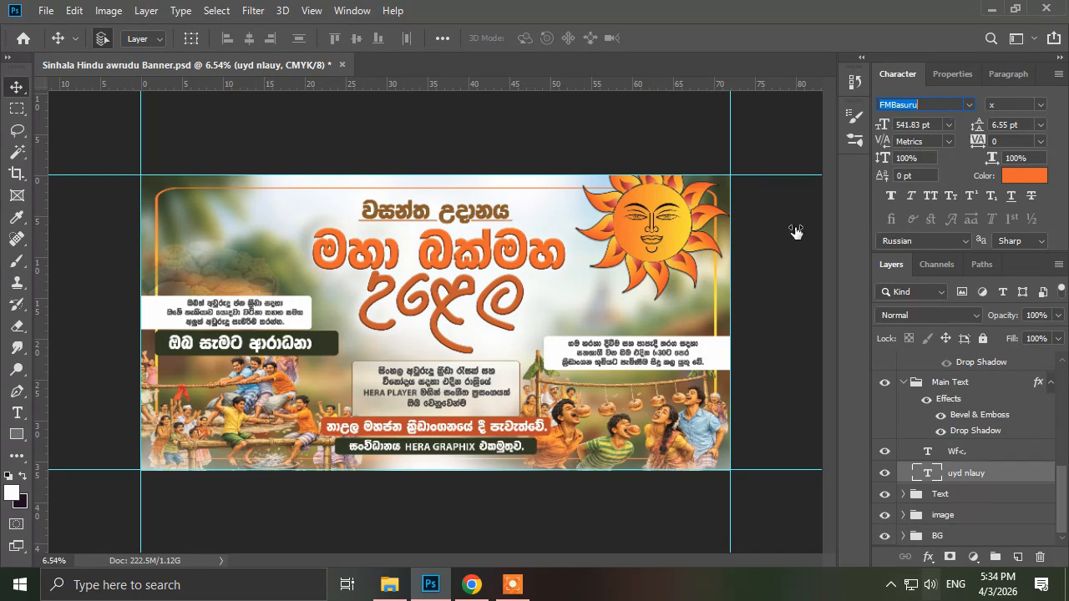
click(765, 340)
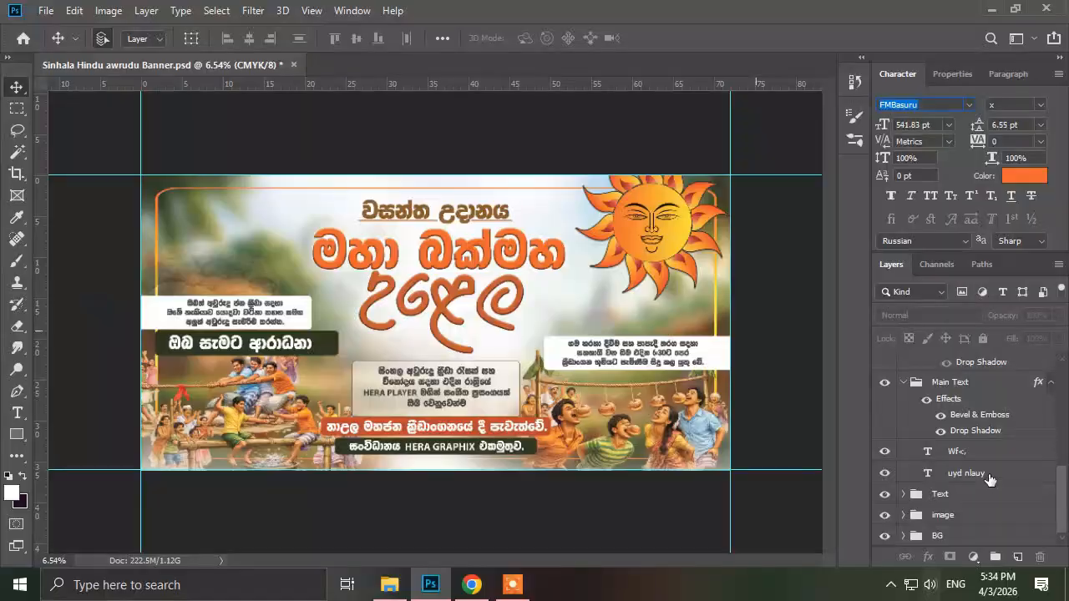
click(989, 478)
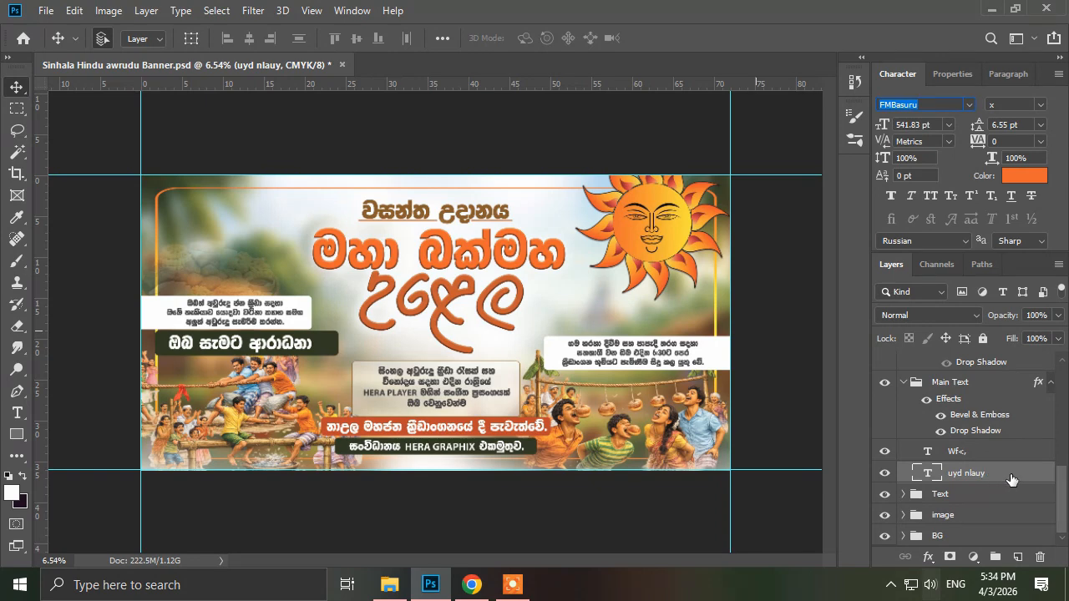
Step: Show the yellow Rectangle 3 and Rectangle 3 copy 6 shapes above the Main Text group
scroll(998, 489, up, 5)
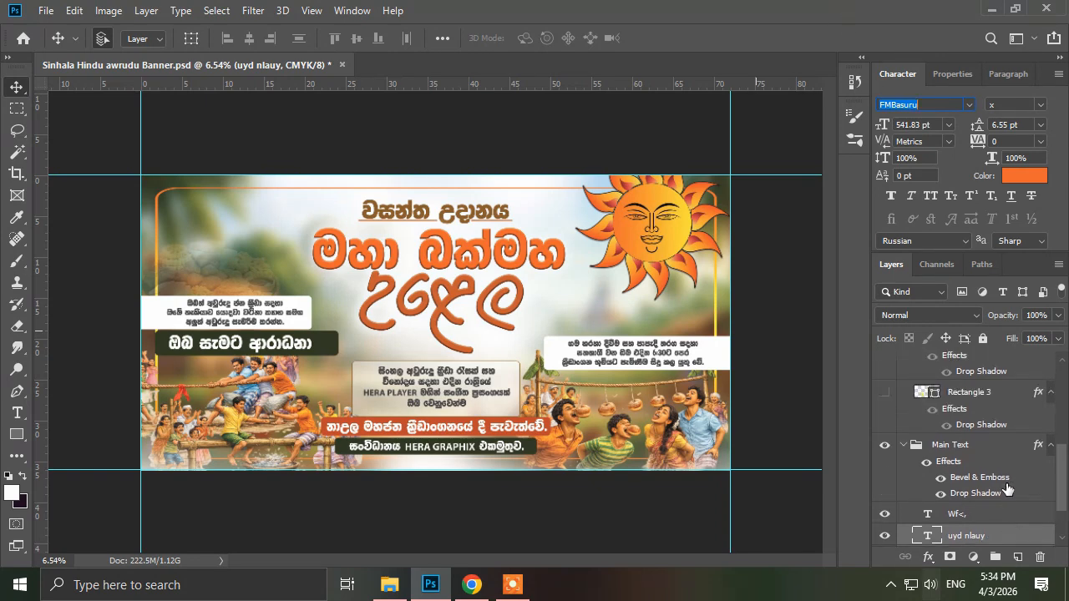
scroll(994, 494, up, 1)
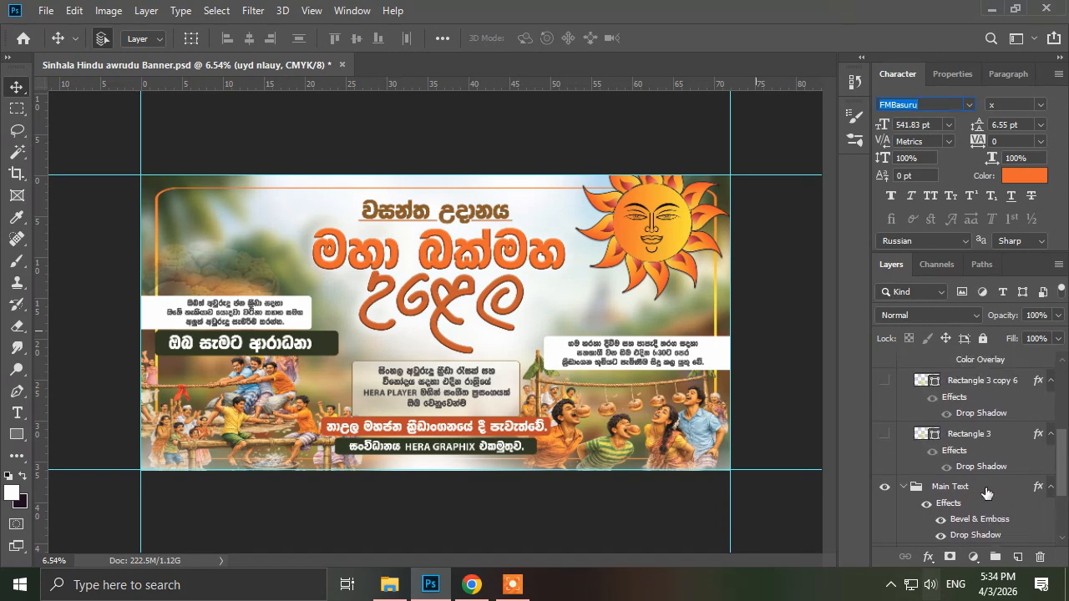
click(988, 442)
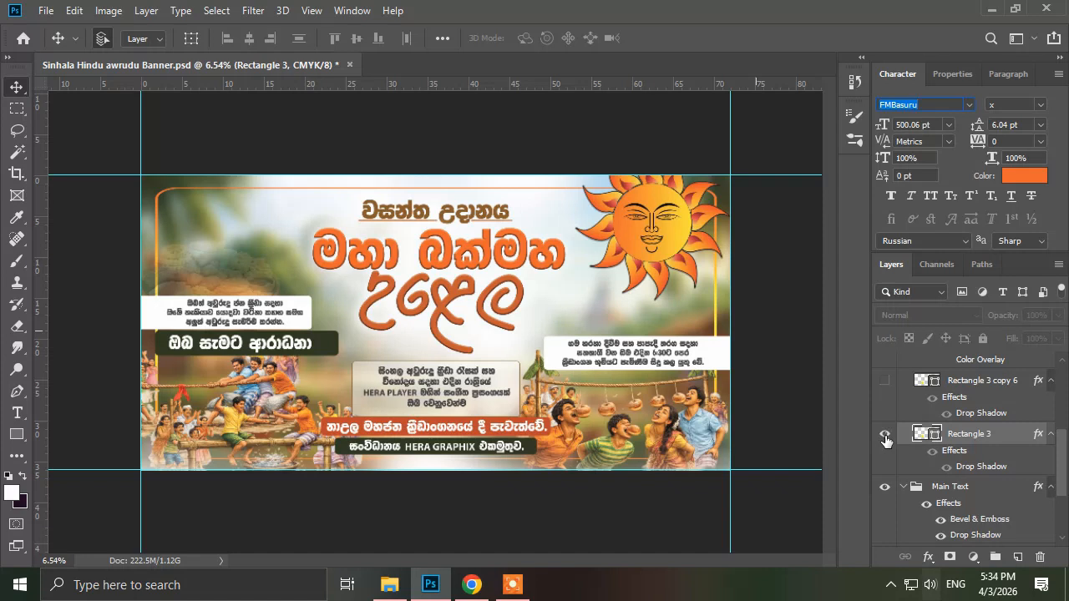
click(886, 436)
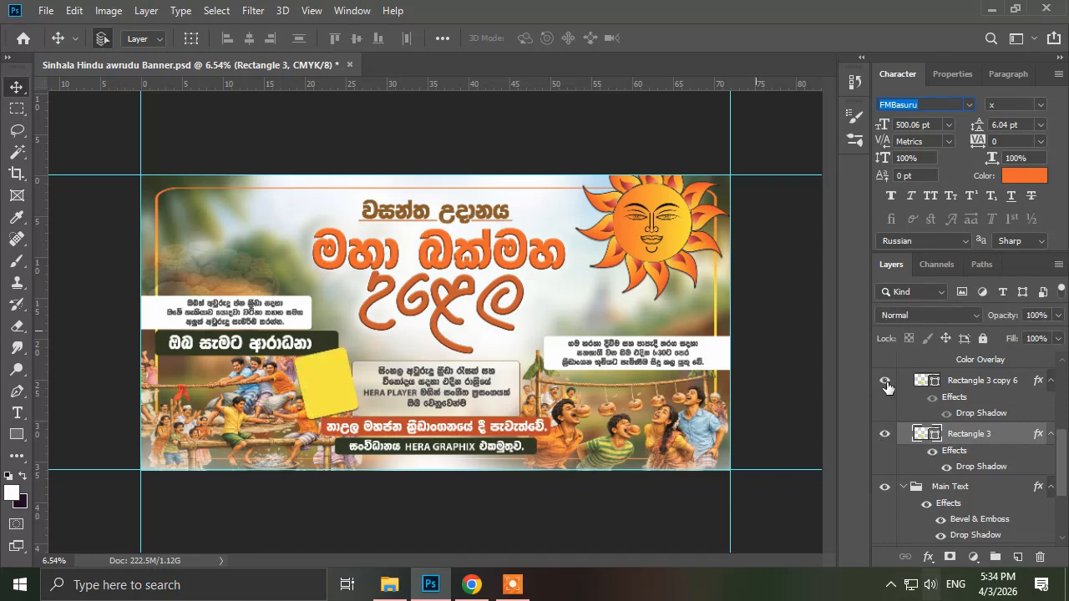
click(885, 383)
scroll(934, 426, up, 1)
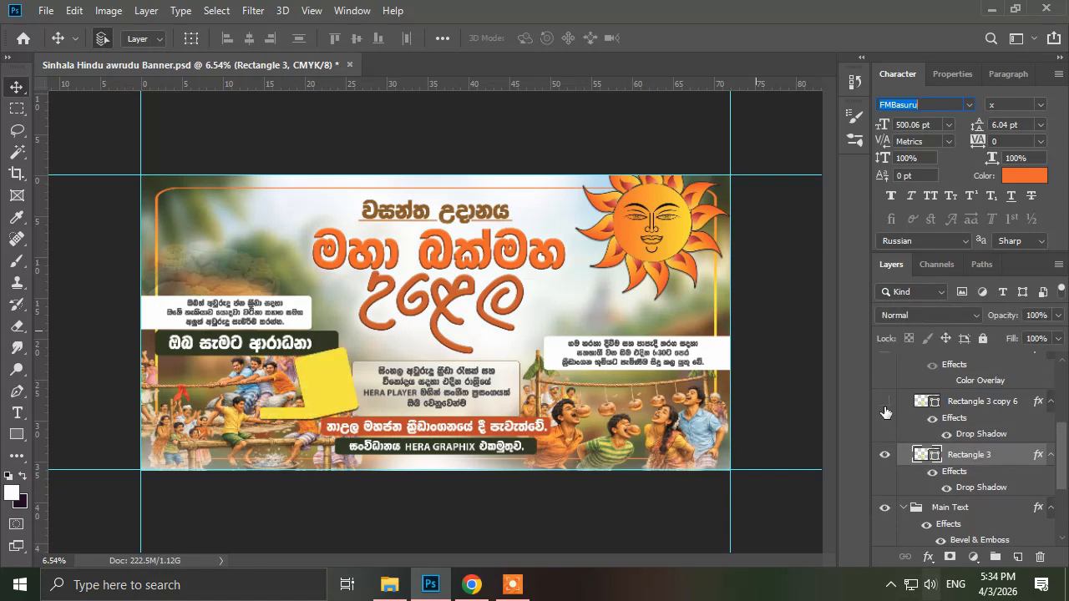
Step: Compare the two yellow note shapes off and on, leaving Rectangle 3 copy 6 visible and the lower Rectangle 3 hidden
click(884, 402)
click(885, 402)
click(885, 456)
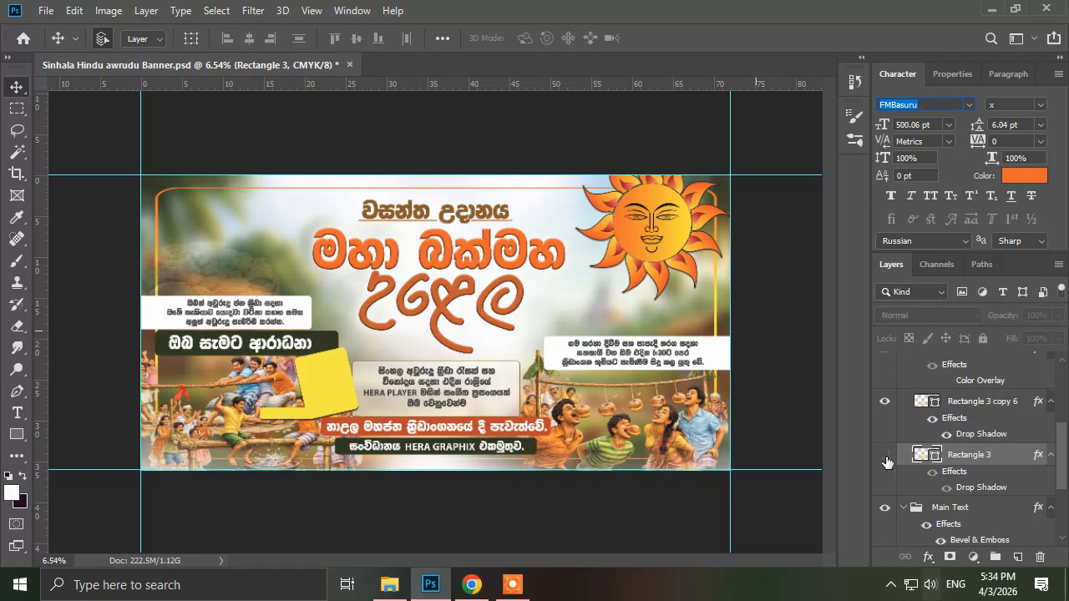
click(885, 456)
click(886, 456)
Step: Show the Date group's අප්‍රේල් 10, පෙ.ව 7:30 සිට and දවස පුරා text layers and the Rectangle 4 shape
scroll(887, 460, up, 3)
click(886, 417)
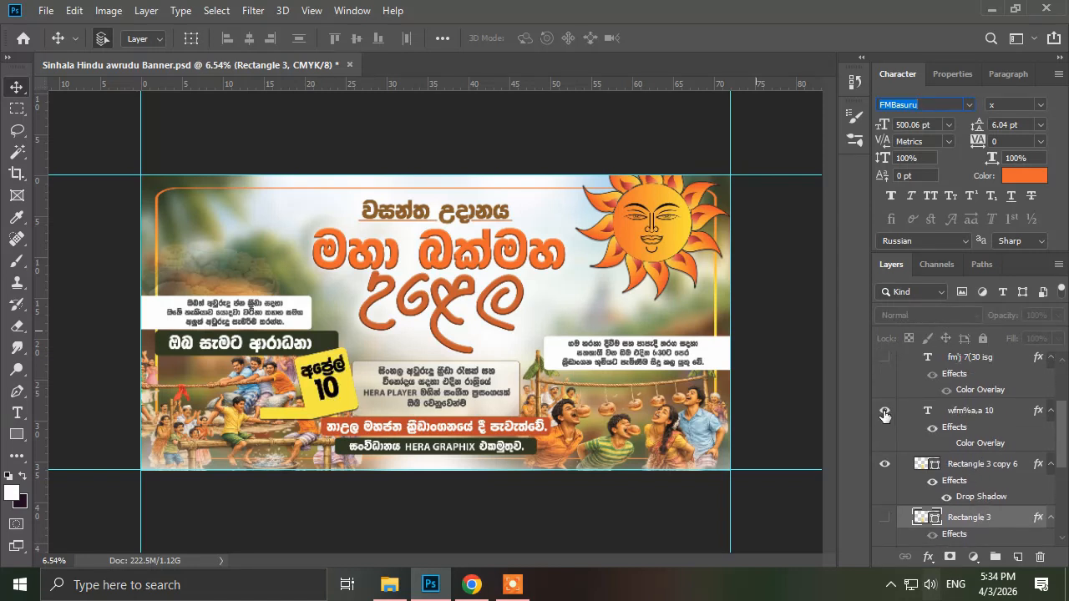
scroll(988, 415, up, 1)
click(886, 377)
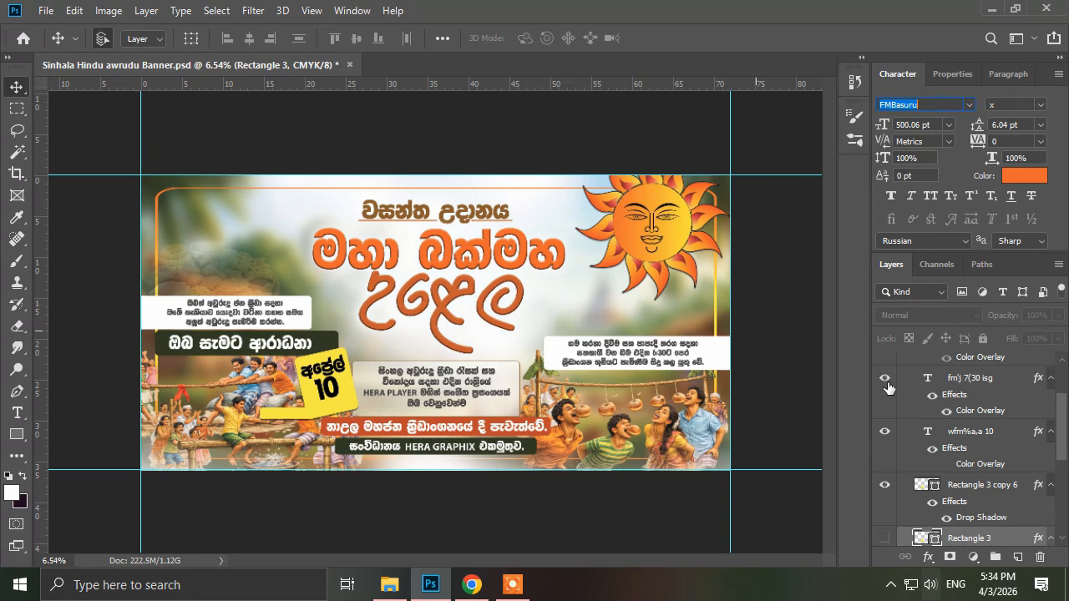
scroll(890, 392, up, 2)
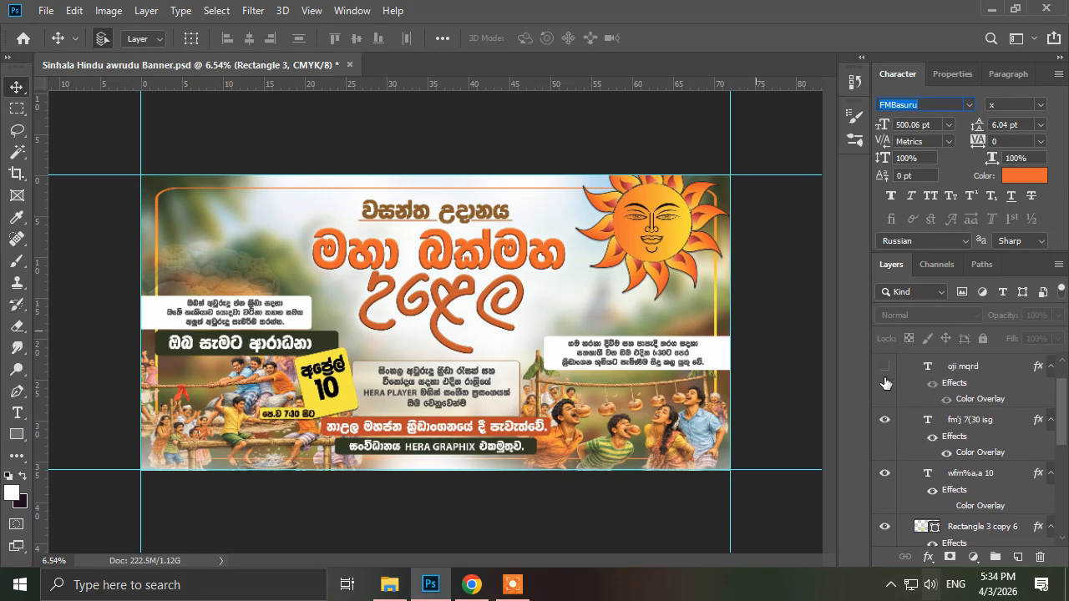
click(885, 377)
scroll(984, 445, up, 2)
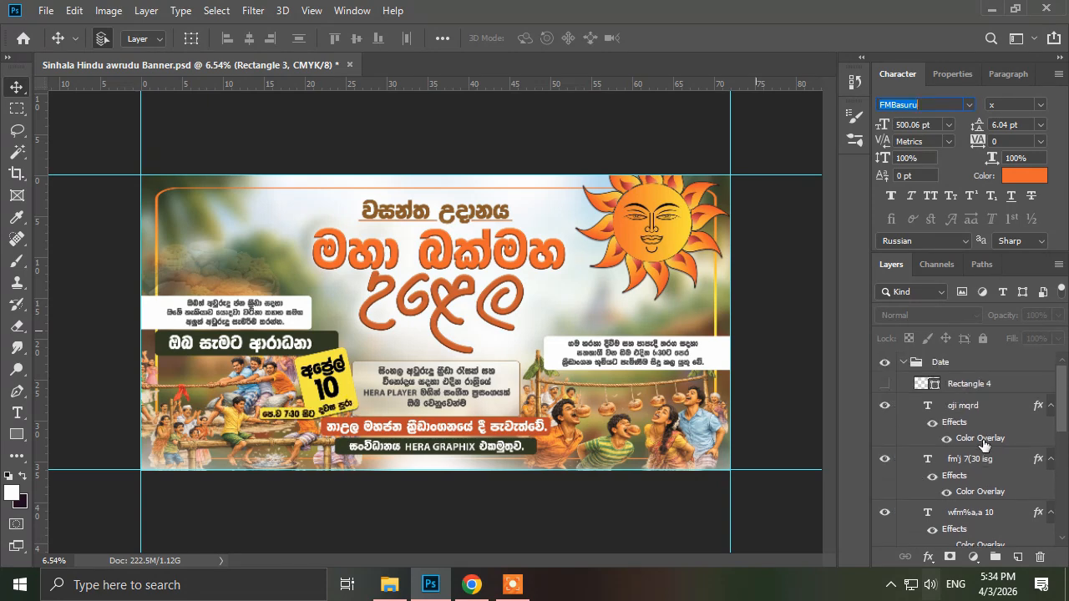
click(884, 386)
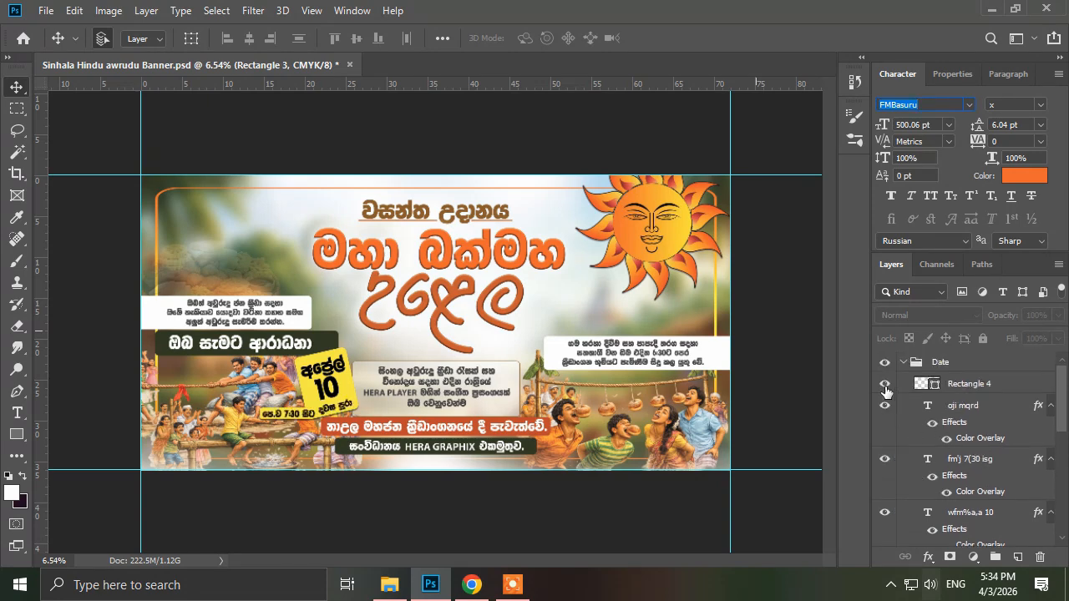
Step: Inspect the උළෙල title up close and compare its layer off and on
ctrl+click(466, 330)
scroll(424, 299, down, 2)
scroll(436, 302, up, 1)
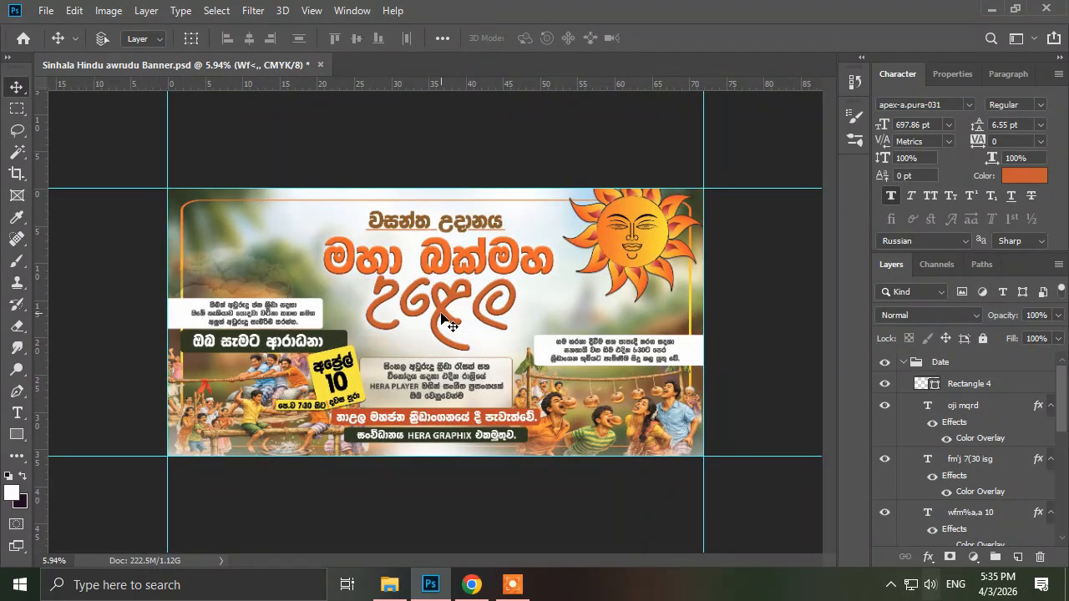
ctrl+click(795, 351)
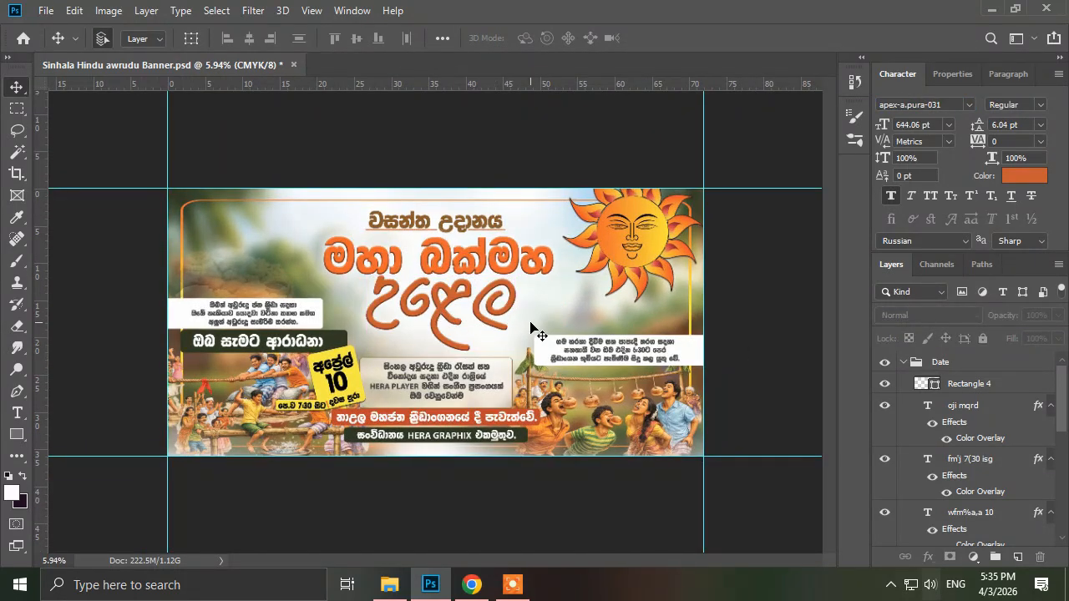
scroll(531, 328, up, 3)
ctrl+click(509, 317)
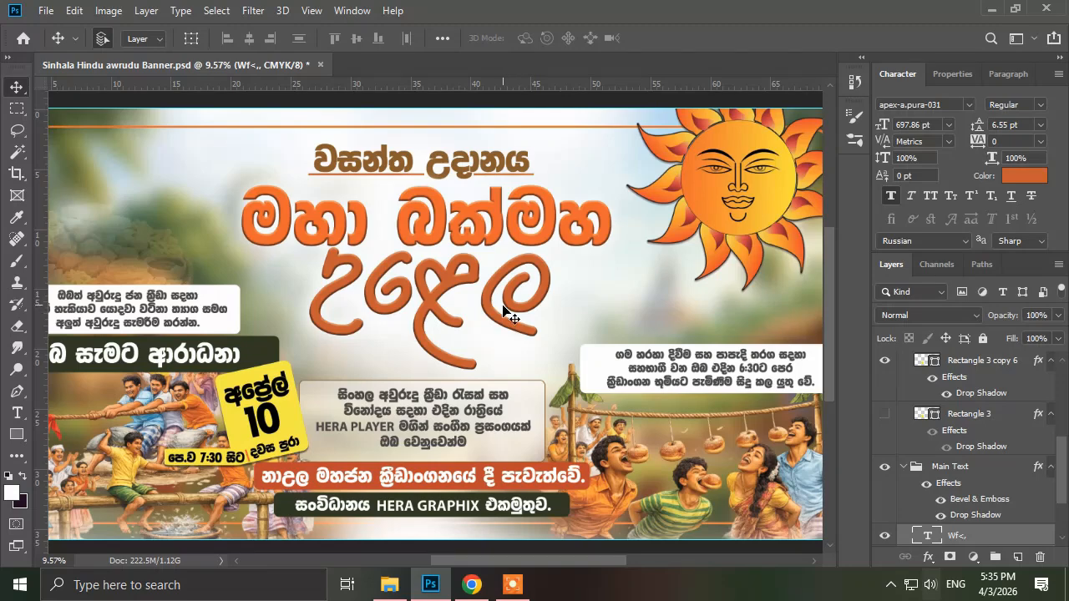
scroll(506, 313, up, 3)
scroll(582, 425, up, 2)
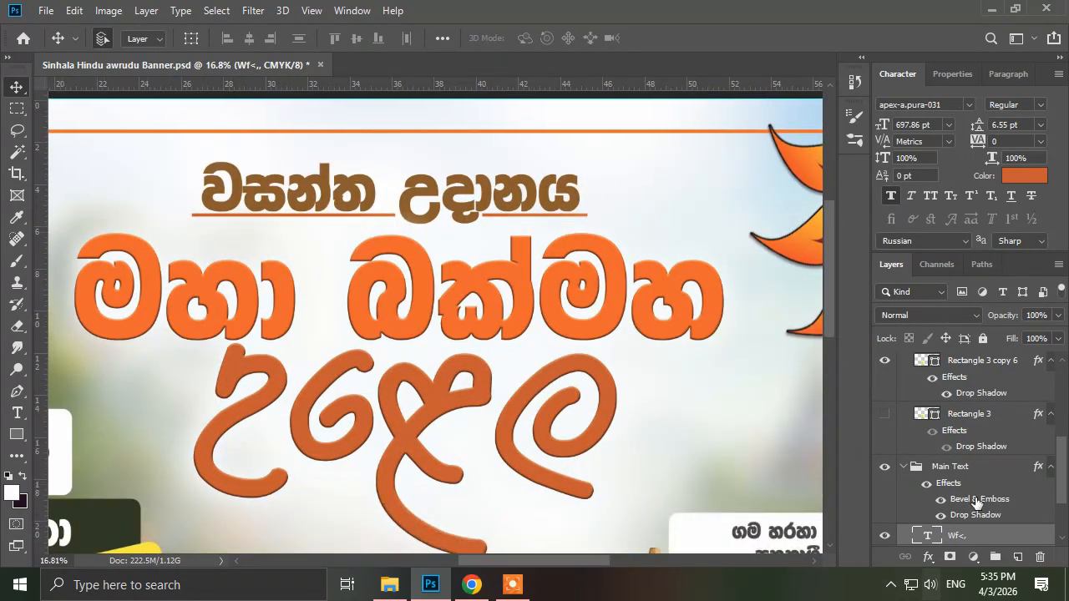
click(885, 535)
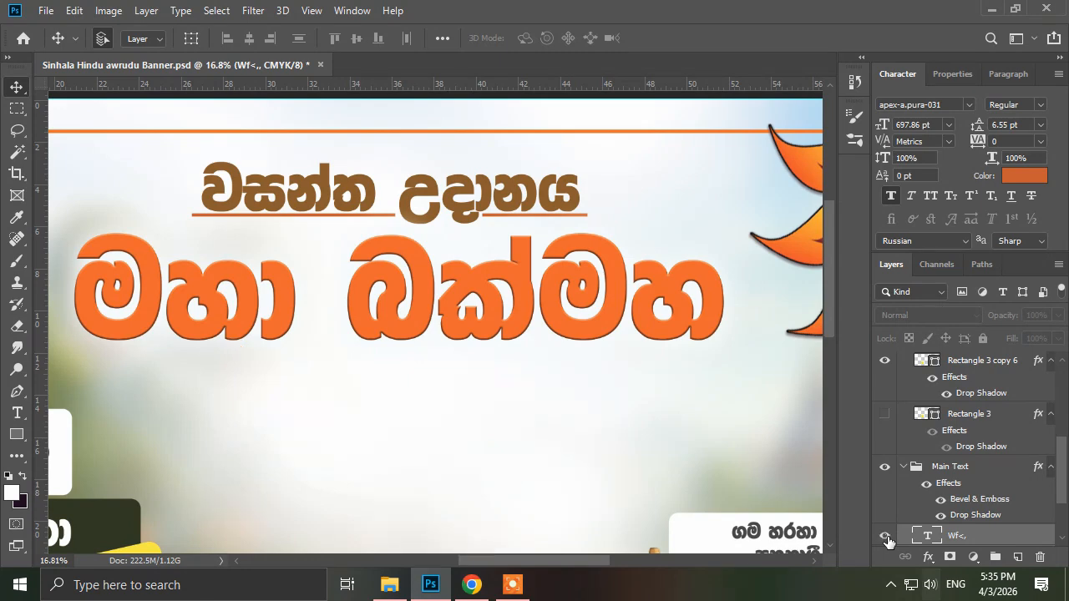
click(885, 535)
Step: Check which fonts the උළෙල title and the වසන්ත උදානය heading use
click(952, 105)
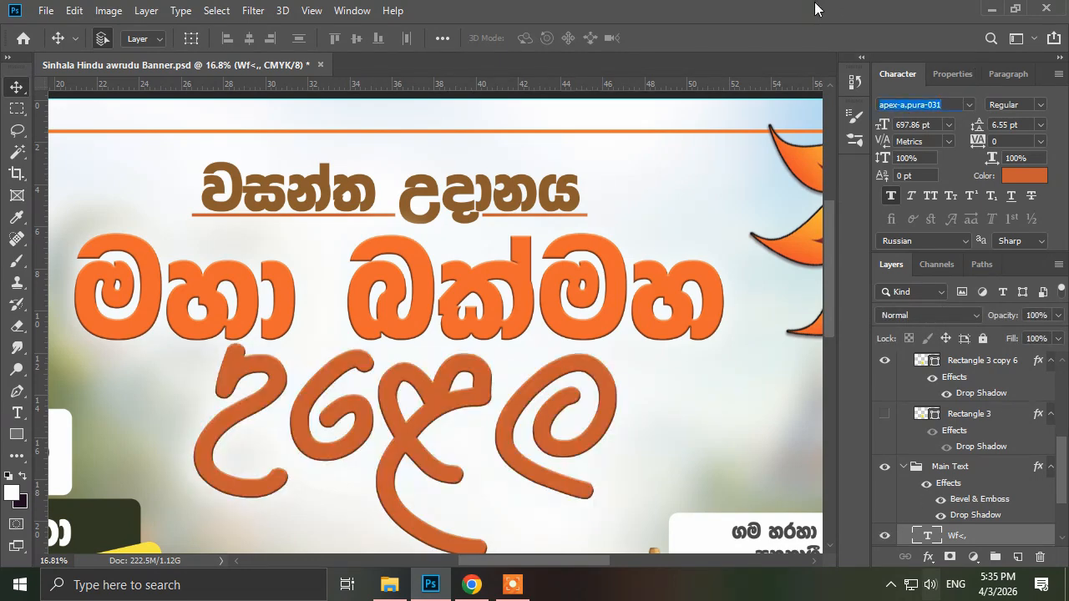
click(519, 209)
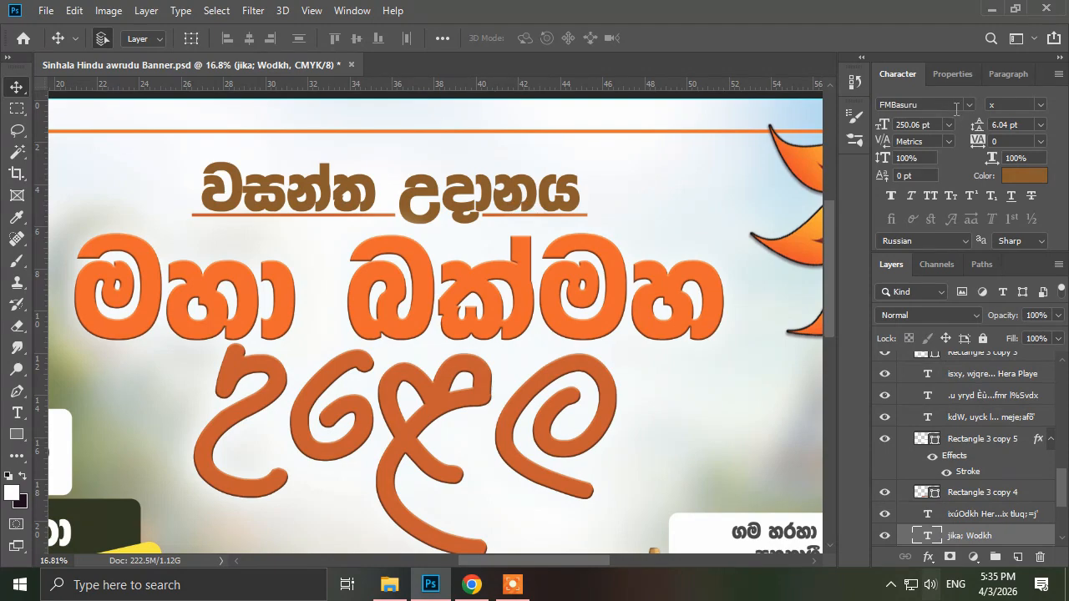
scroll(624, 198, down, 5)
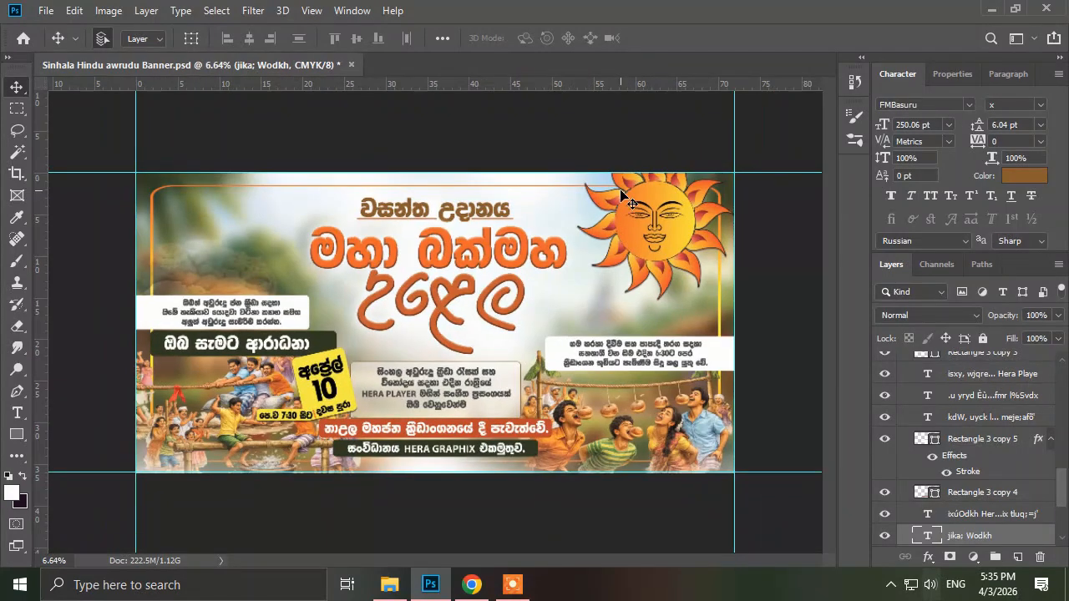
Step: Compare the banner with the Sun layer off and on
click(771, 289)
click(660, 243)
click(885, 538)
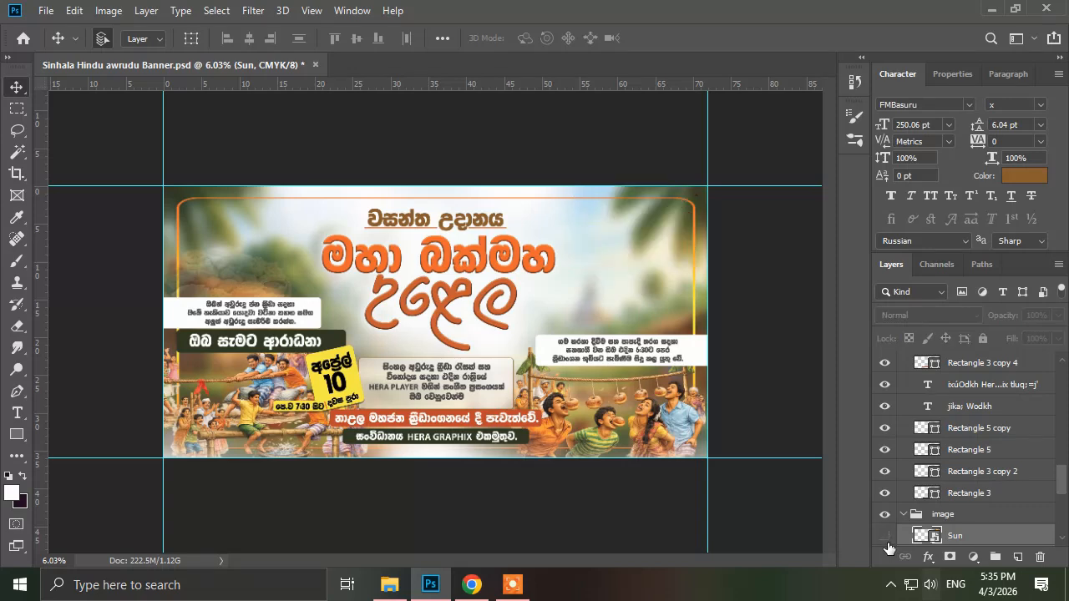
click(886, 536)
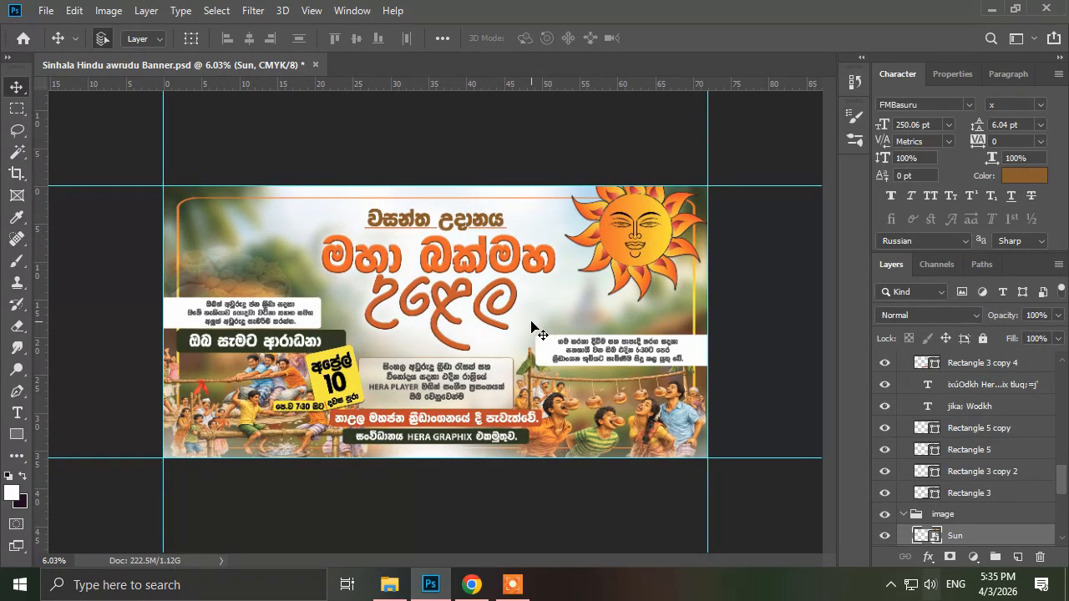
Step: Try moving the ඔබ සැමට ආරාධනා text together with its dark bar to the right, and undo the move
scroll(539, 331, up, 1)
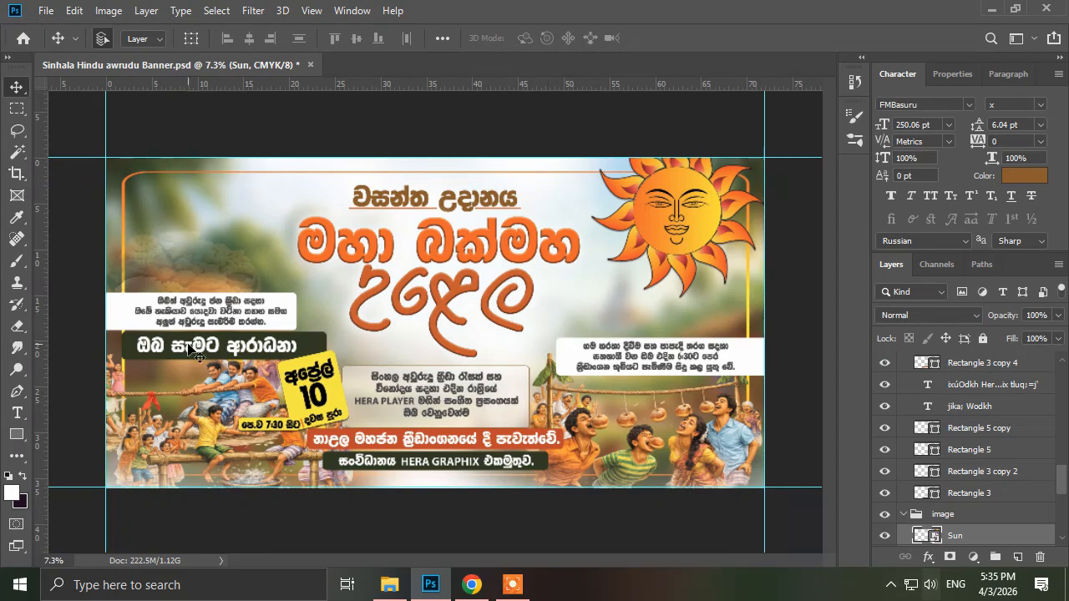
scroll(167, 363, up, 2)
click(164, 363)
scroll(109, 369, up, 4)
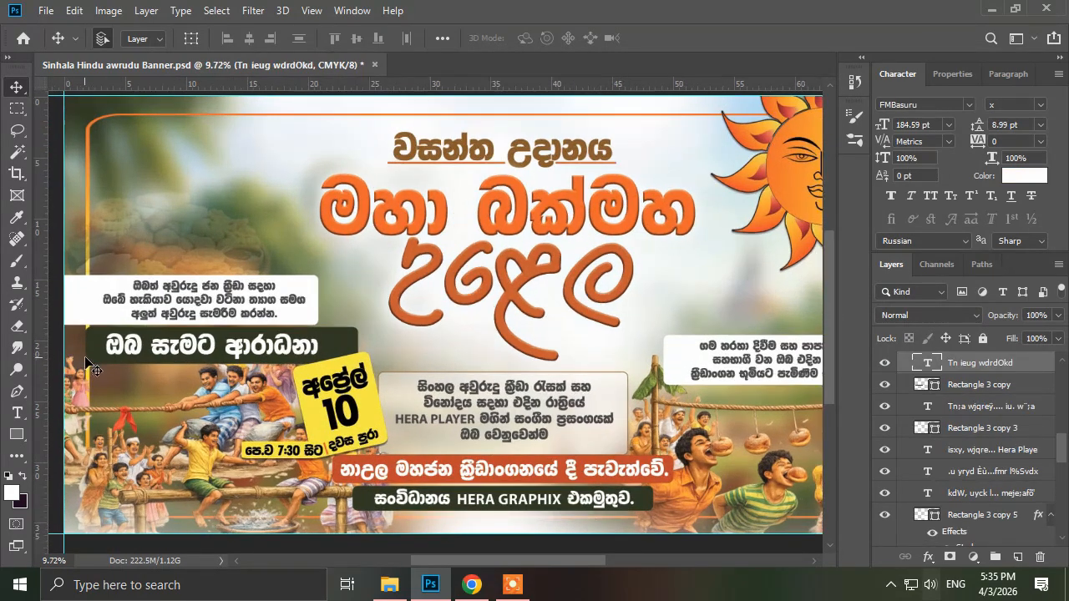
shift+click(99, 368)
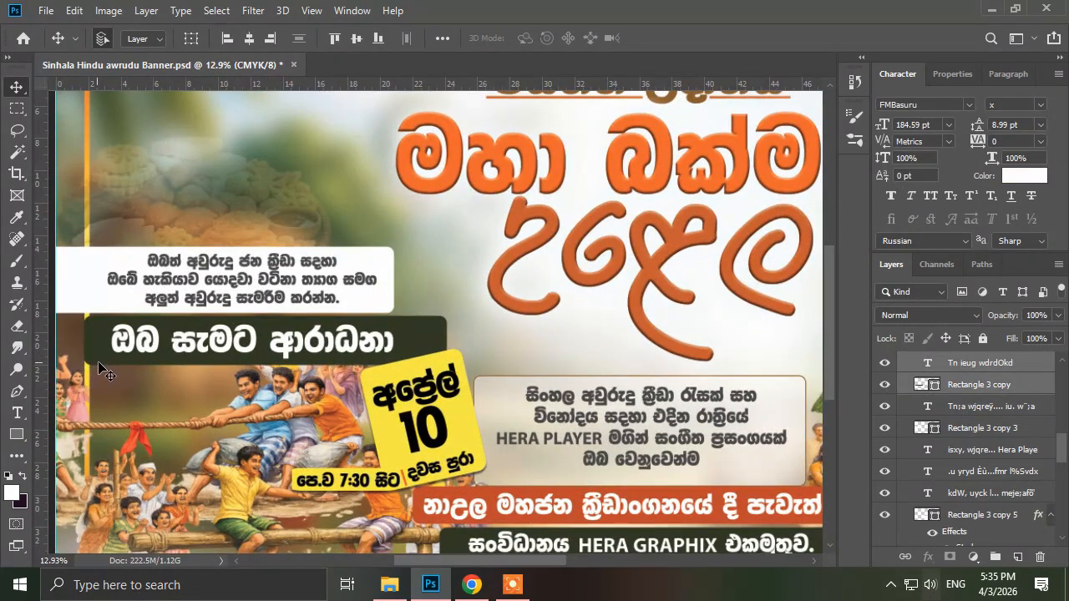
drag(98, 368, 251, 378)
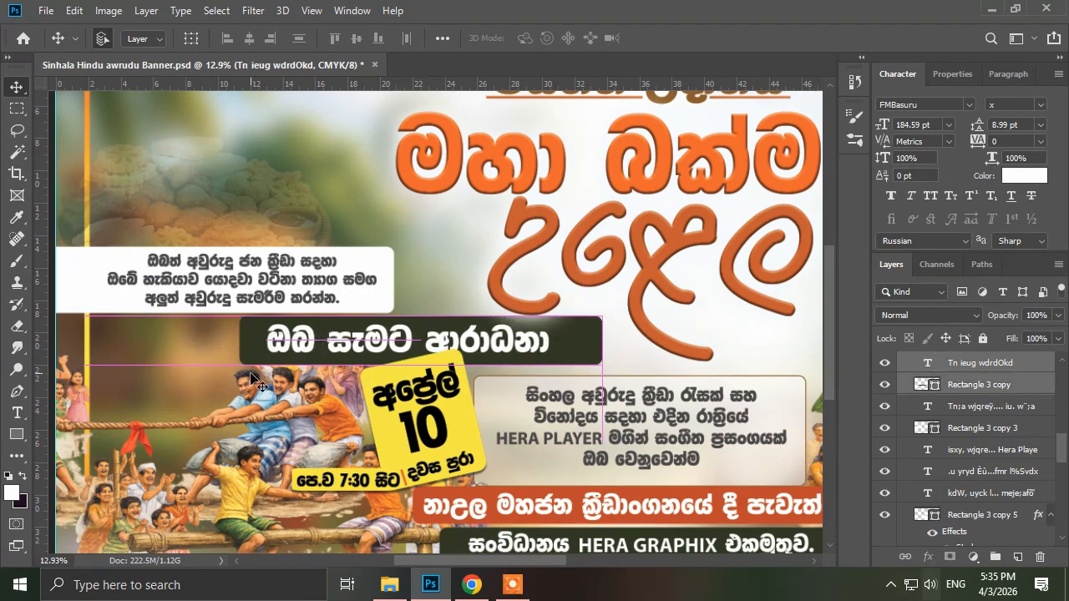
scroll(251, 377, down, 3)
key(ctrl+z)
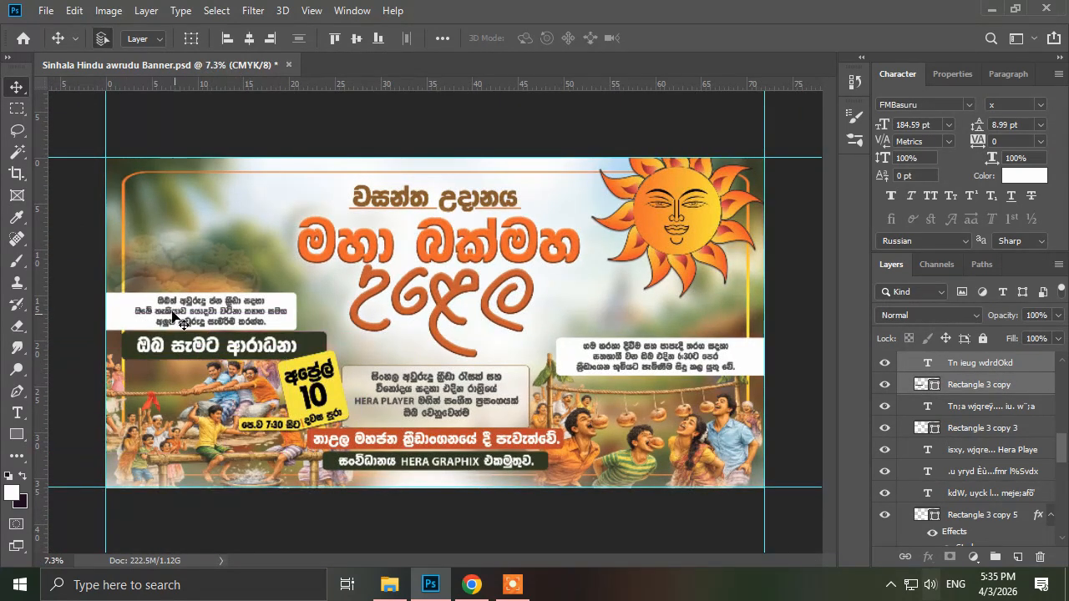
Step: Try moving the white box above the ඔබ සැමට ආරාධනා bar together with its text to the right, and undo the move
scroll(45, 291, up, 1)
key(ctrl+z)
scroll(45, 291, up, 2)
scroll(45, 291, up, 1)
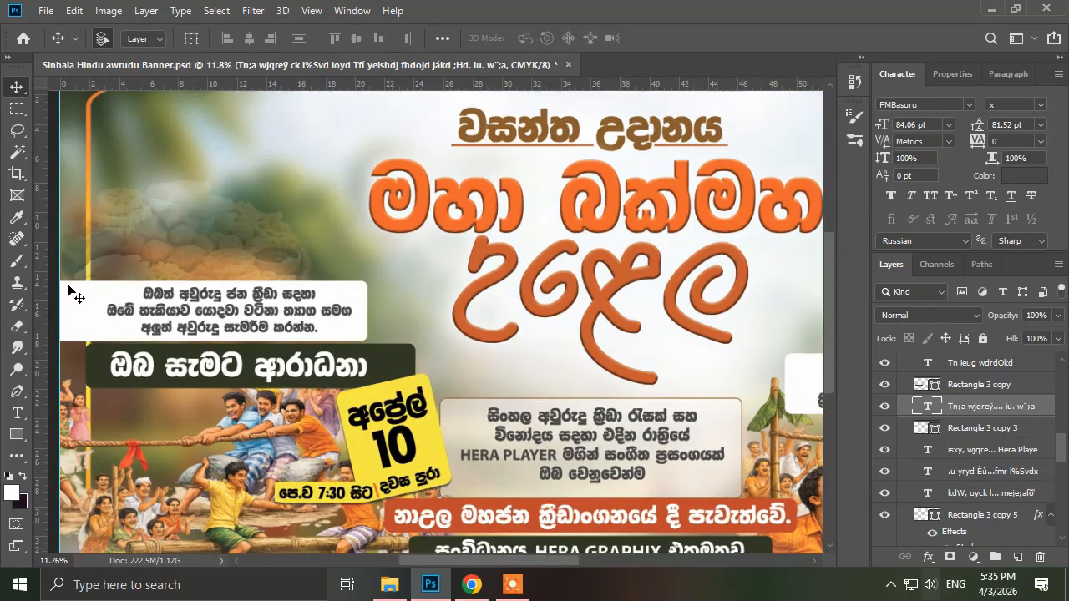
drag(72, 287, 236, 289)
key(ctrl+z)
scroll(236, 294, down, 3)
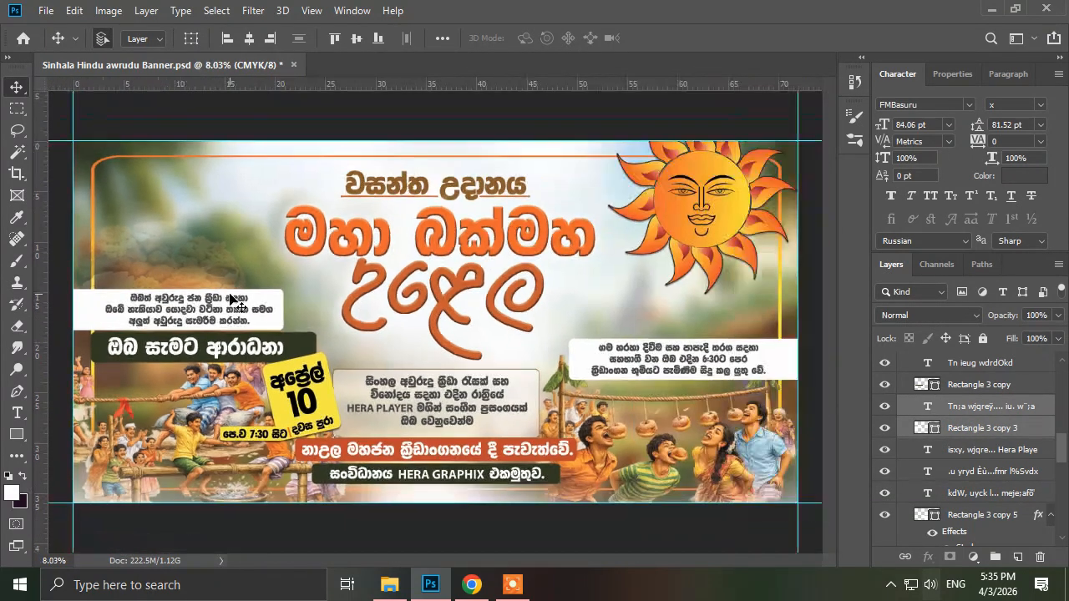
Step: Examine the HERA PLAYER paragraph and its outlined box below the main title, leaving the paragraph text selected
scroll(417, 380, up, 1)
scroll(452, 413, up, 2)
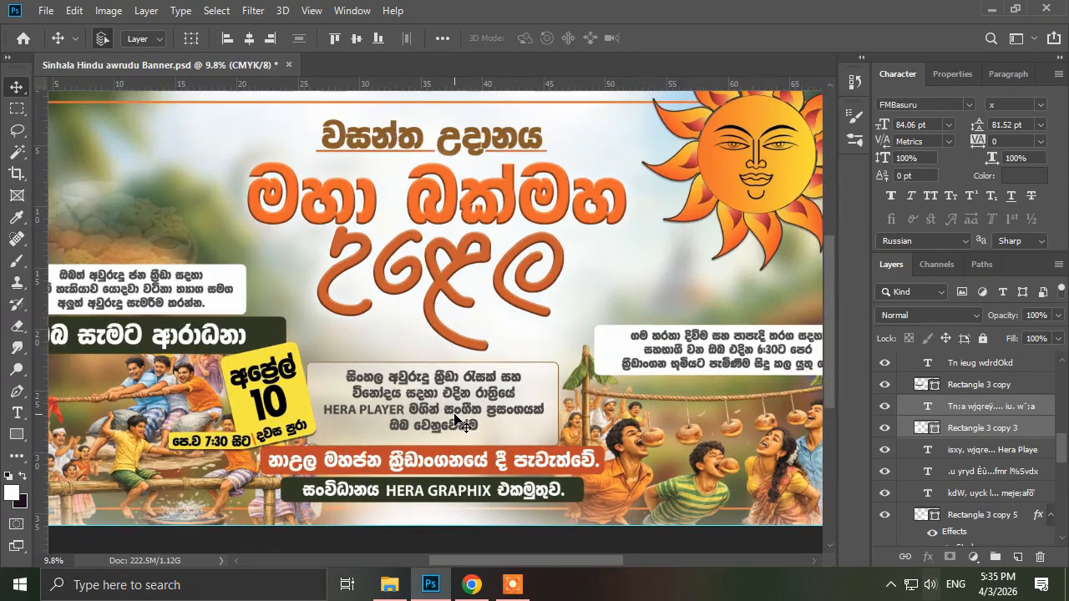
click(458, 407)
scroll(471, 400, down, 2)
scroll(470, 399, up, 1)
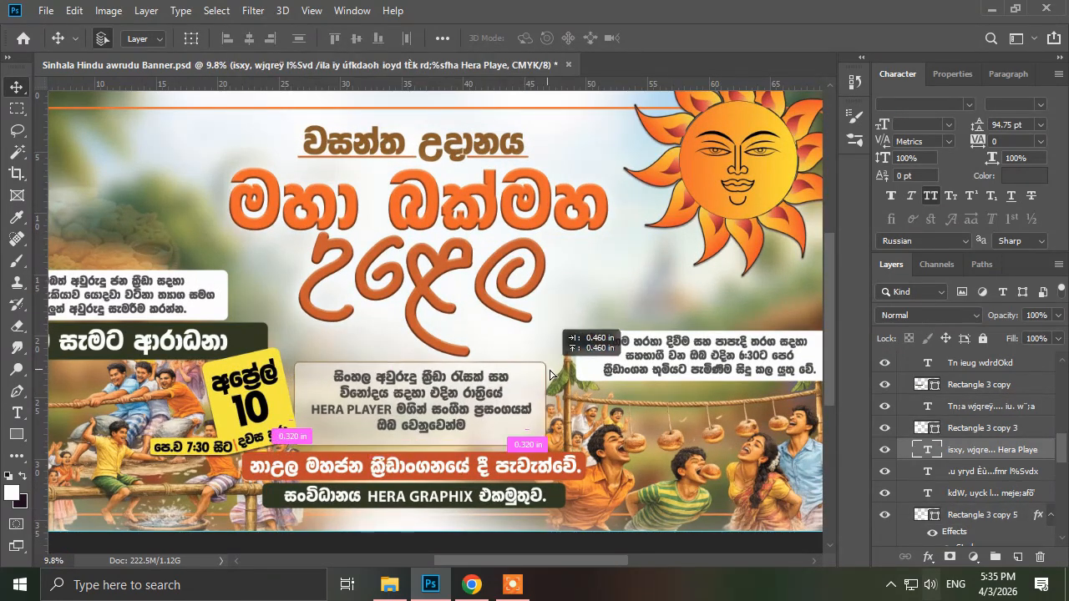
shift+click(498, 376)
scroll(481, 365, up, 2)
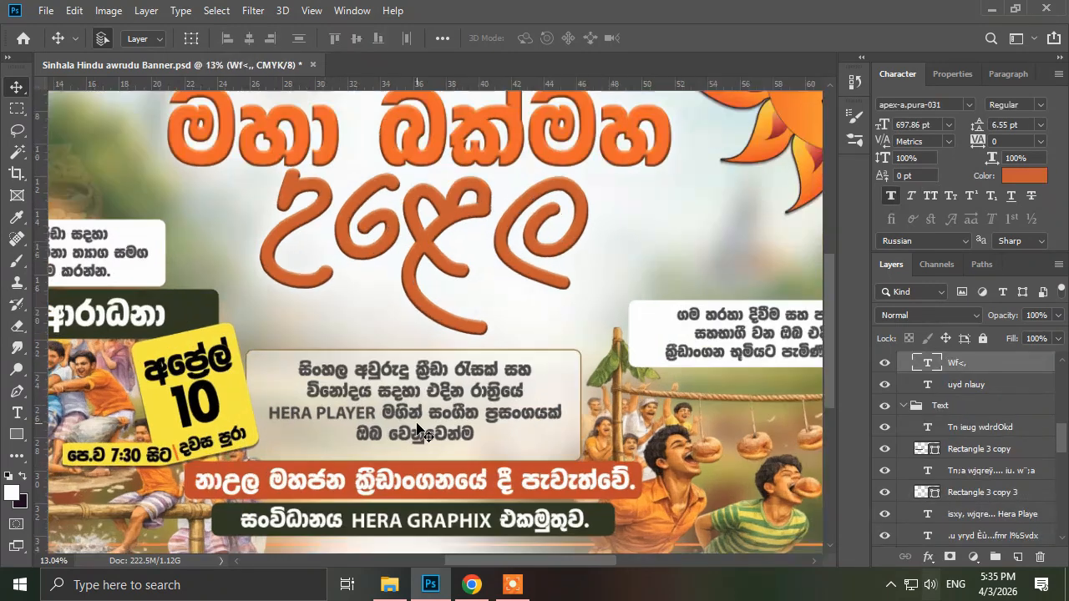
click(464, 401)
scroll(464, 401, down, 3)
scroll(470, 407, down, 1)
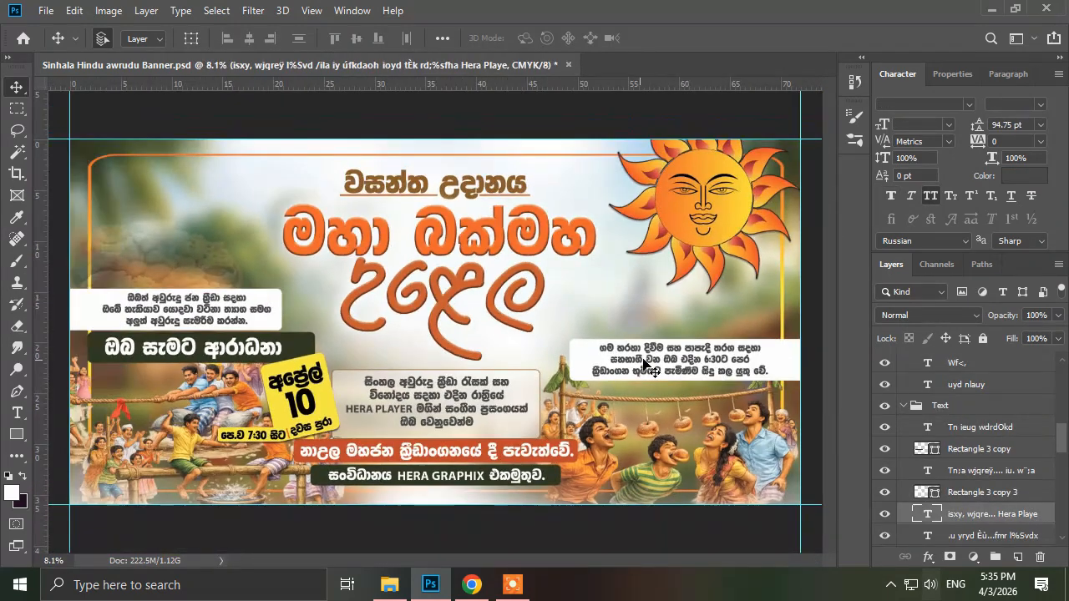
Step: Try moving the white box above the pot-biting figures together with its text to the left, and undo the move
click(655, 372)
scroll(655, 372, down, 1)
scroll(769, 352, up, 1)
scroll(769, 351, up, 1)
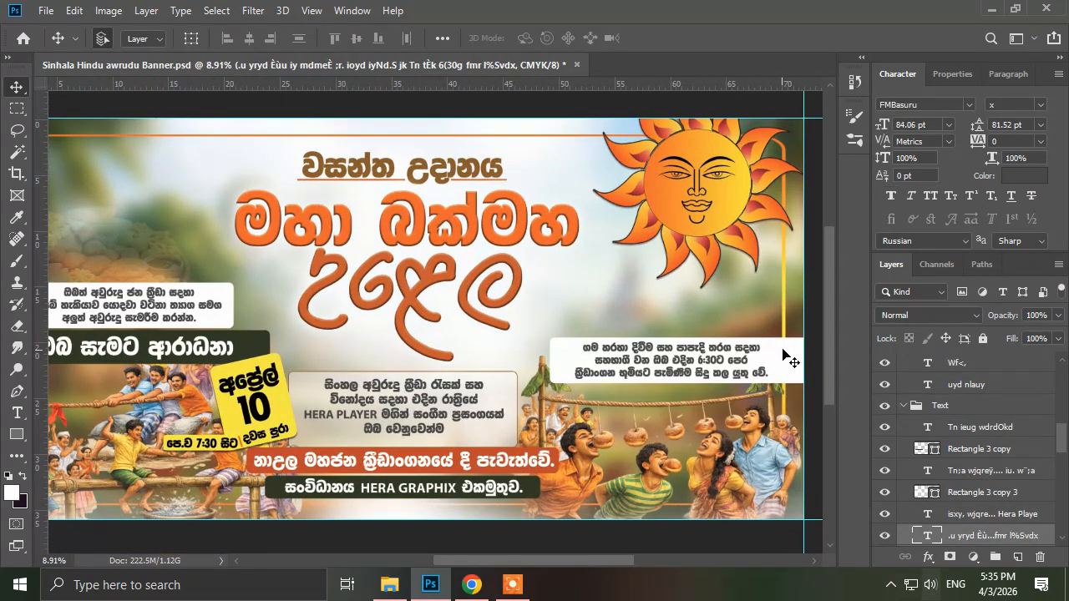
drag(789, 349, 777, 302)
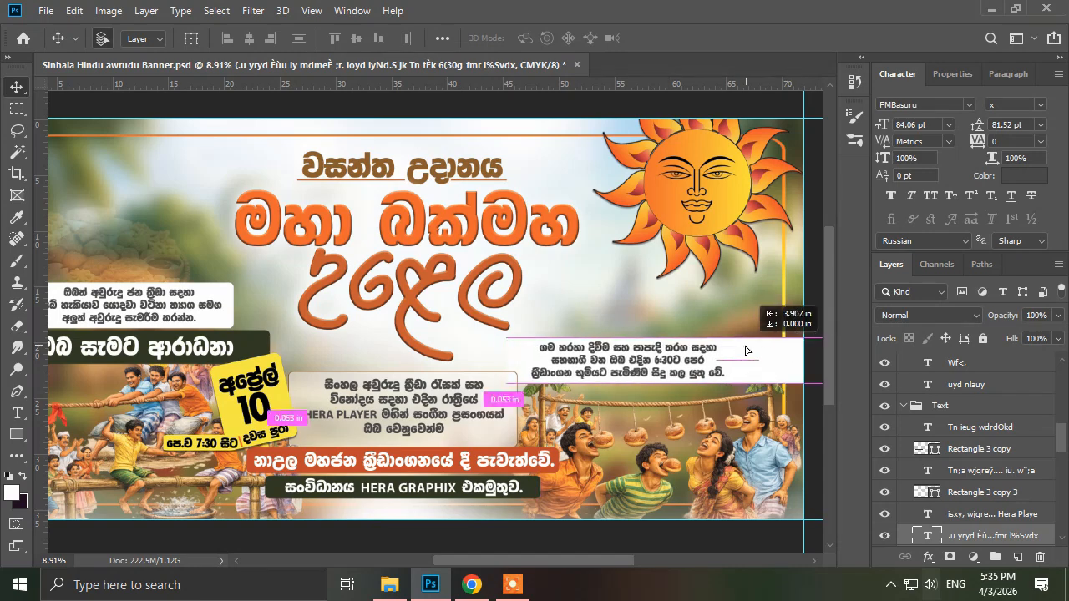
key(ctrl+z)
scroll(779, 328, down, 2)
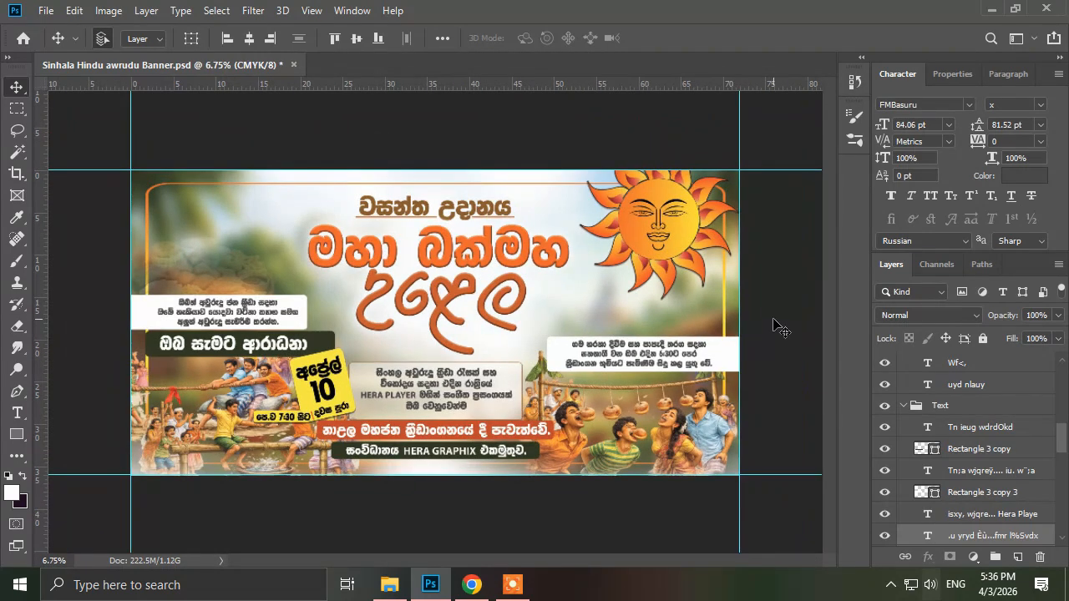
Step: Select the rounded gradient frame, Rectangle 2, in the BG group and compare it off and on
scroll(748, 328, up, 1)
click(760, 328)
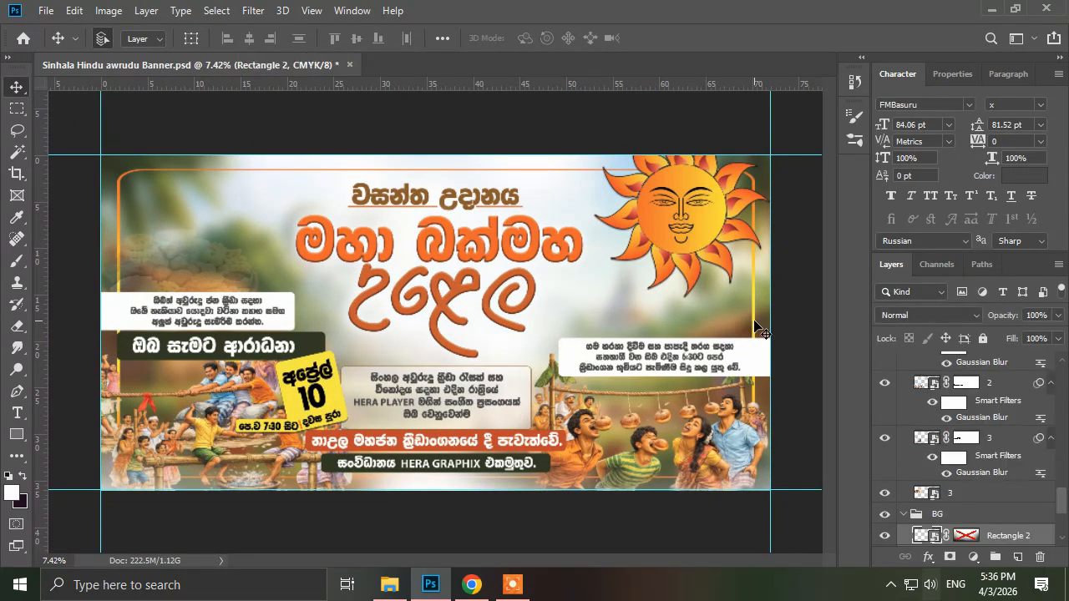
click(885, 535)
click(884, 535)
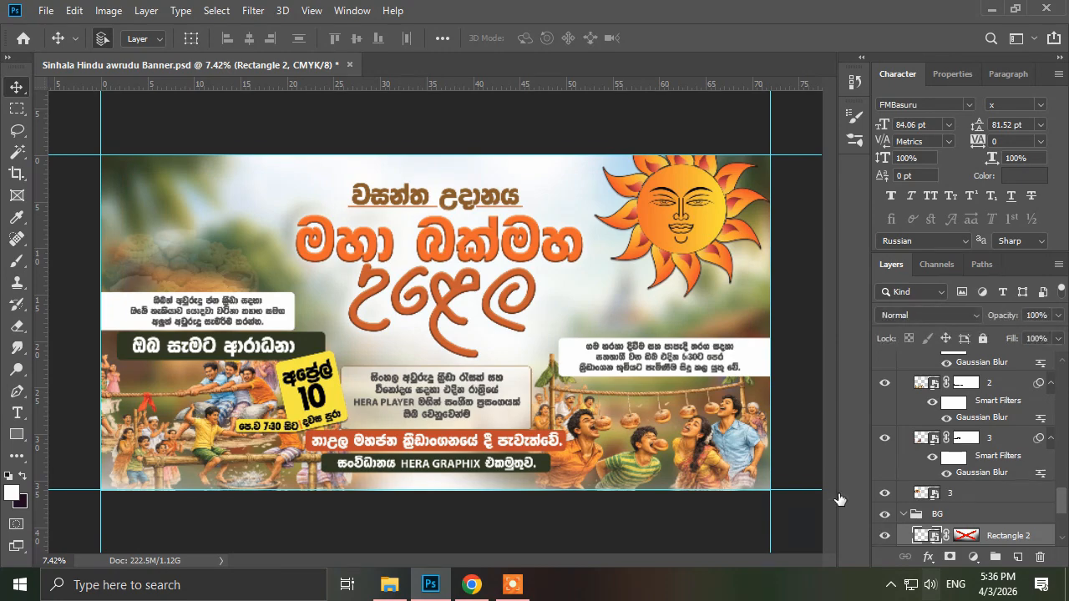
Step: View the Rectangle 2 frame in isolation, restore all other layers, and clear the selection to look over the BG group
scroll(580, 317, down, 2)
alt+click(886, 536)
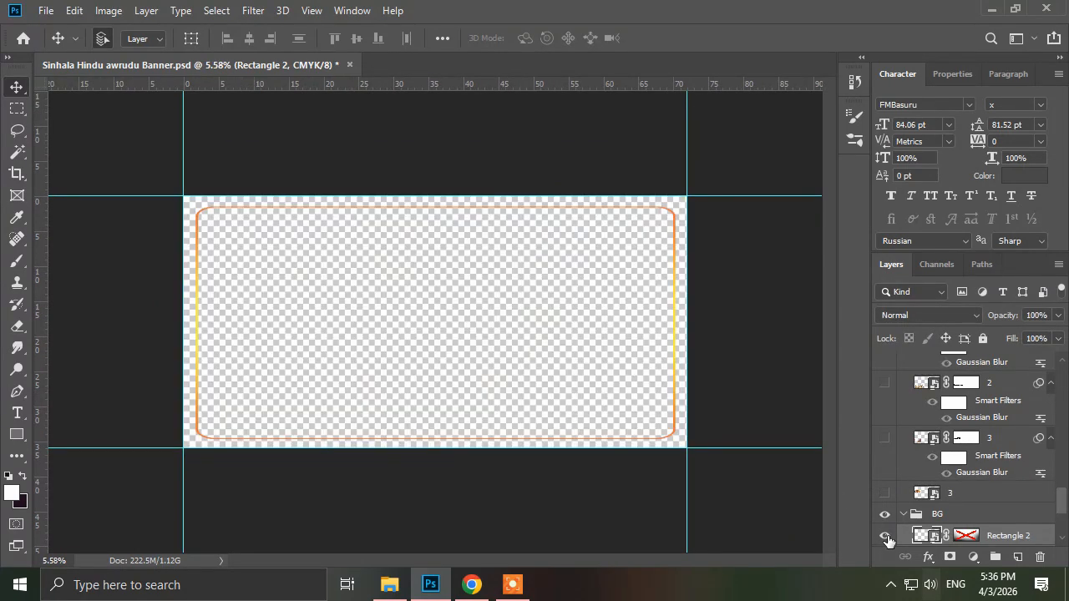
alt+click(885, 536)
scroll(739, 394, down, 1)
scroll(692, 355, up, 1)
click(718, 370)
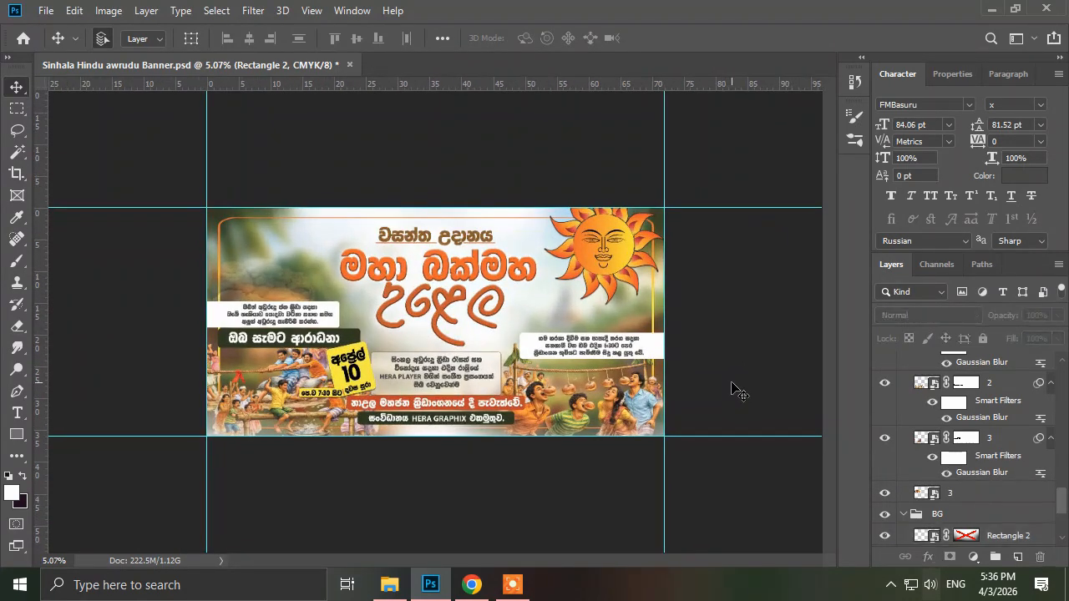
scroll(978, 451, down, 5)
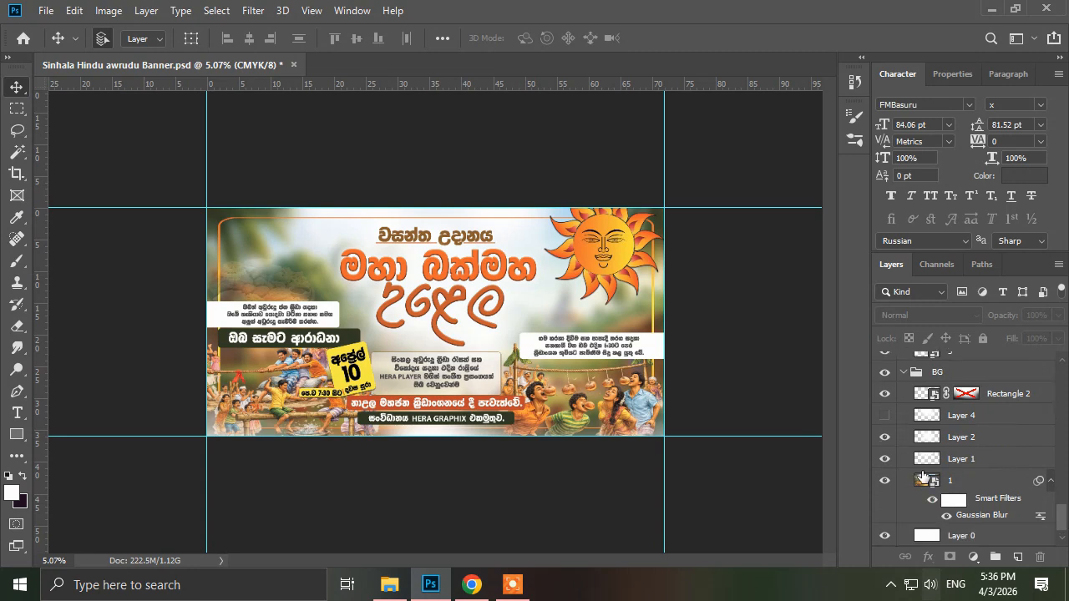
Step: Delete the hidden Layer 4 from the BG group and collapse the group
click(982, 438)
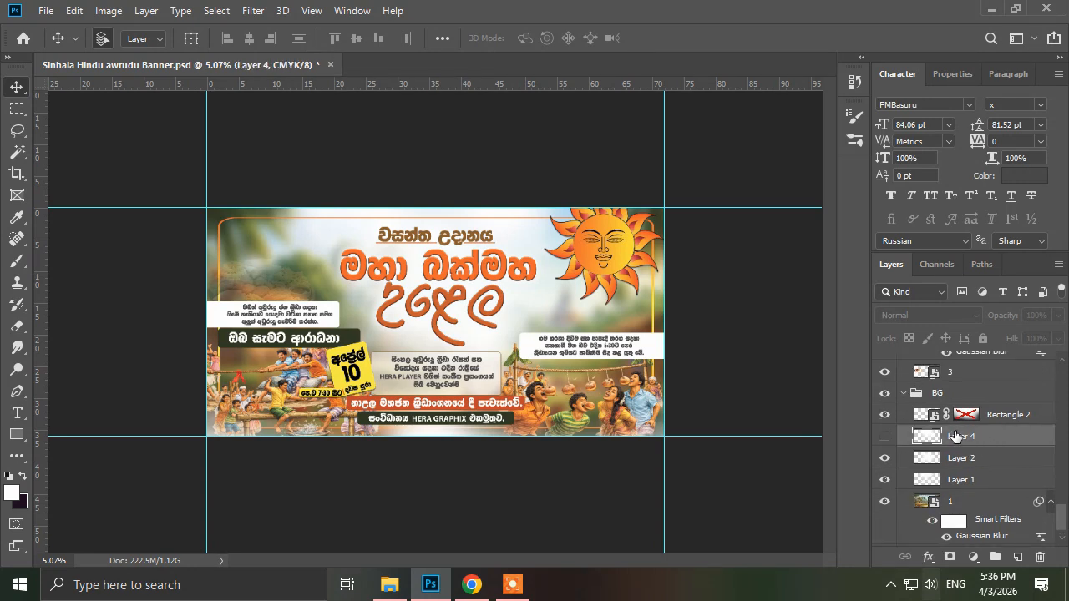
key(Delete)
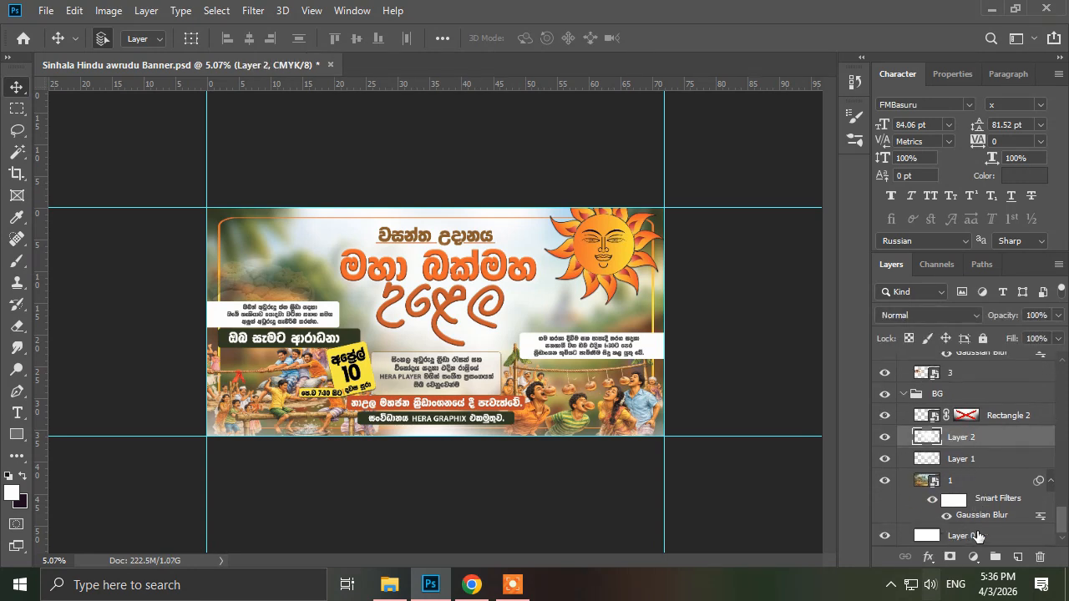
click(969, 536)
scroll(1027, 542, up, 4)
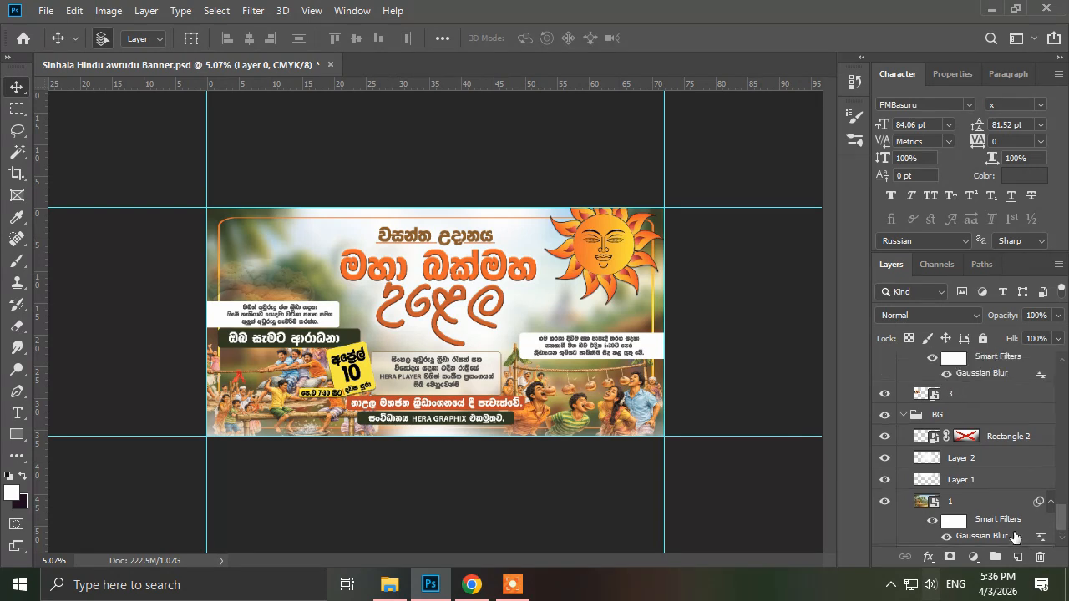
click(912, 483)
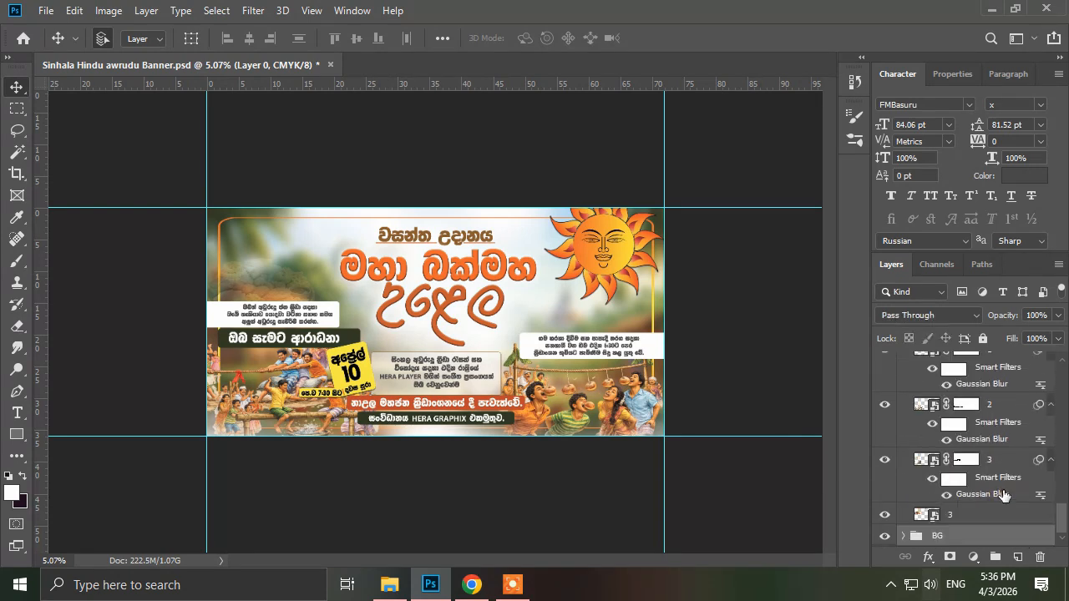
Step: Delete the hidden Layer 5 from the image group and collapse the group
scroll(994, 493, up, 5)
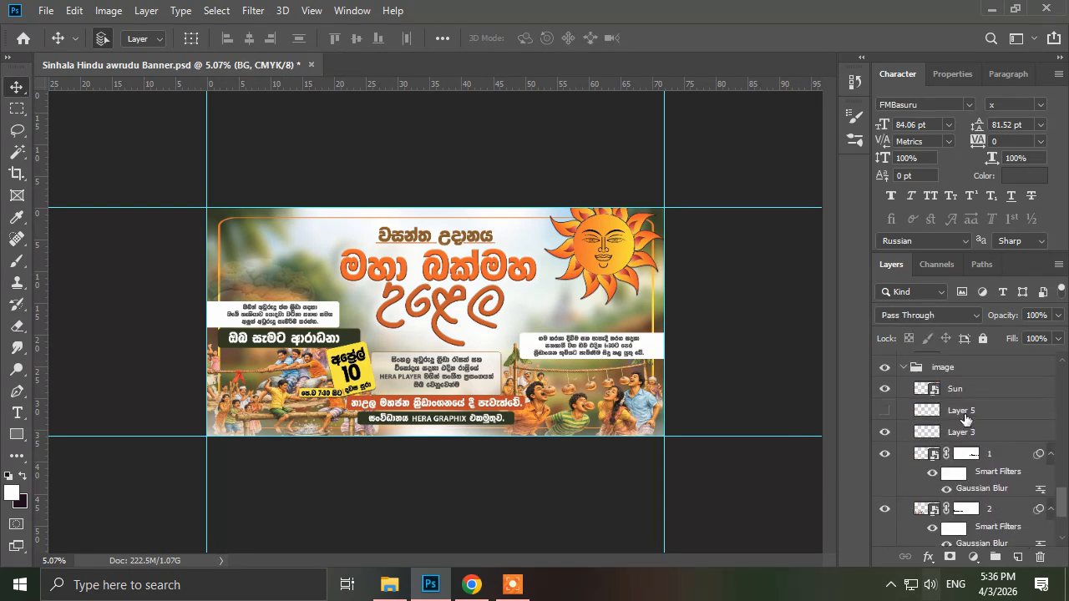
click(967, 419)
key(Delete)
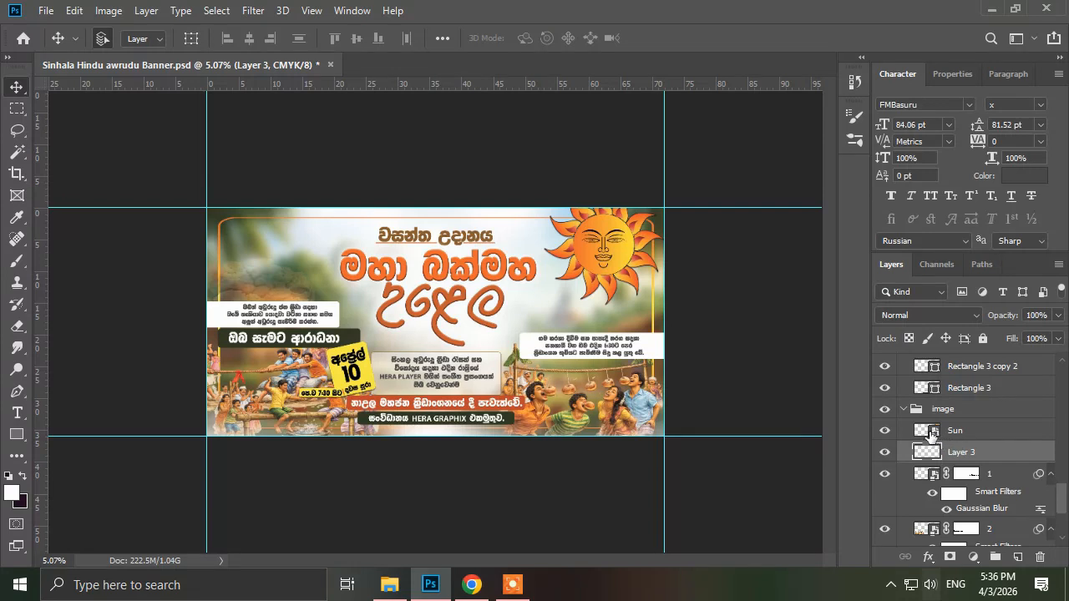
click(904, 410)
Step: Collapse the Text group in the layer stack
scroll(973, 535, up, 5)
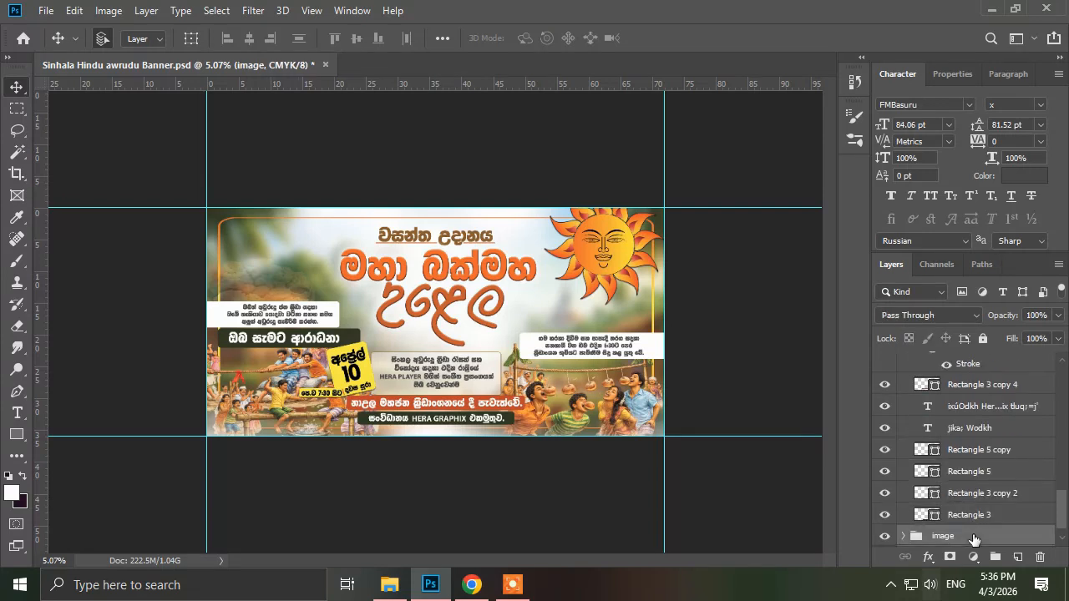
scroll(973, 539, up, 3)
scroll(969, 535, up, 5)
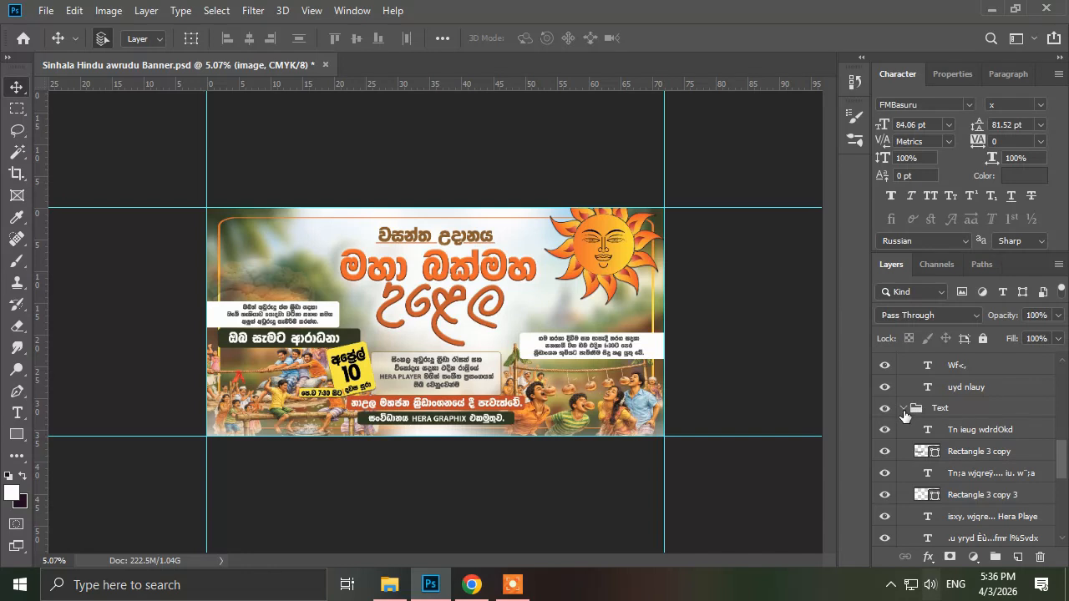
click(903, 409)
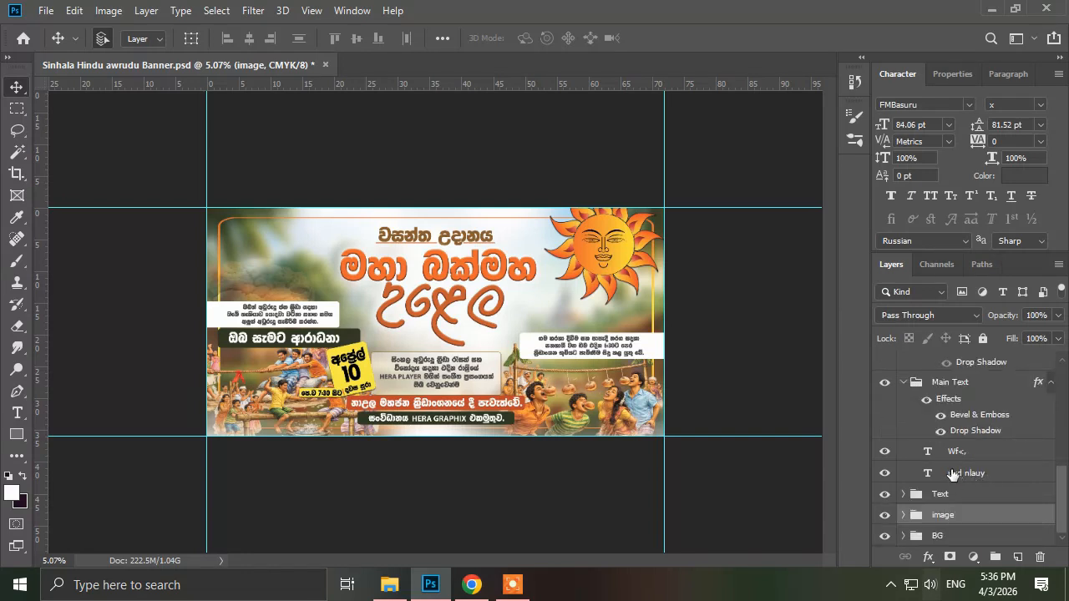
Step: Compare the main title with the Main Text group's Bevel & Emboss effect off and on
scroll(953, 475, up, 1)
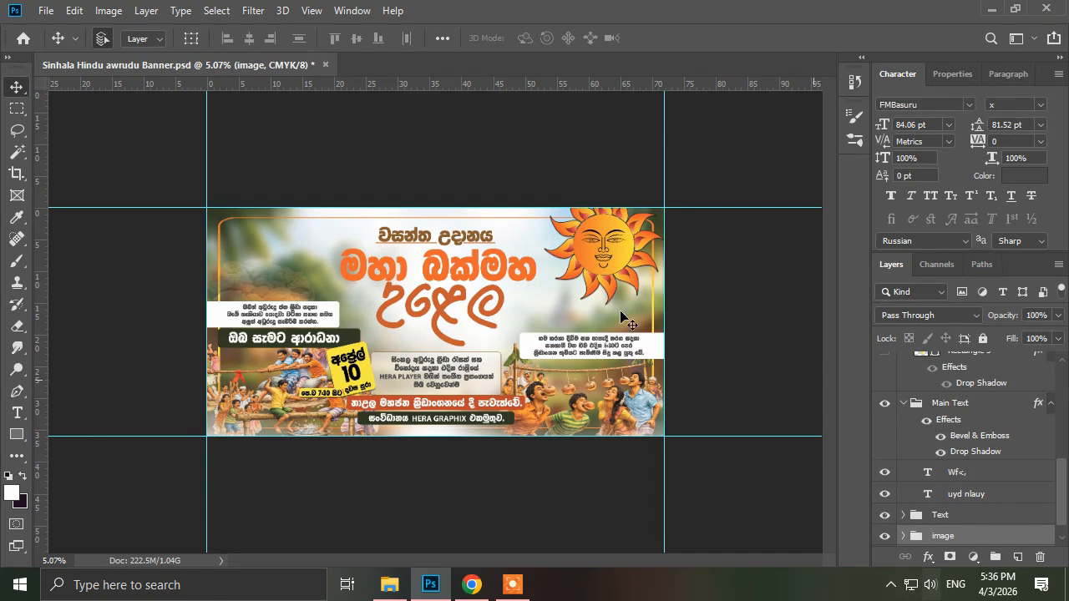
scroll(504, 234, up, 3)
scroll(505, 234, up, 2)
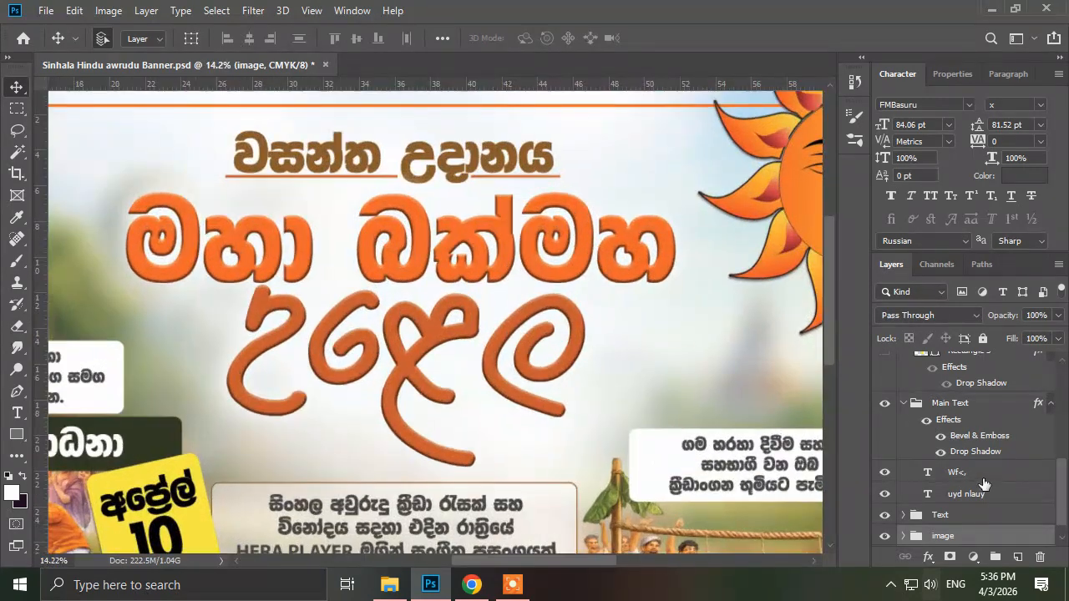
click(940, 442)
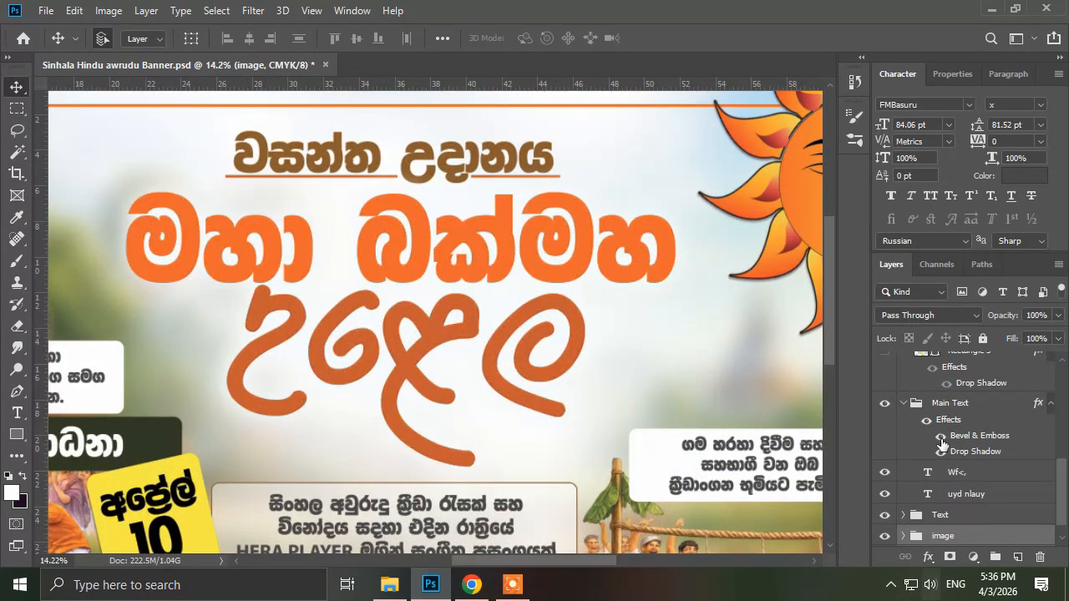
click(942, 437)
Step: Set the Main Text group's Bevel & Emboss depth to 1000% and adjust the bevel size
double_click(968, 436)
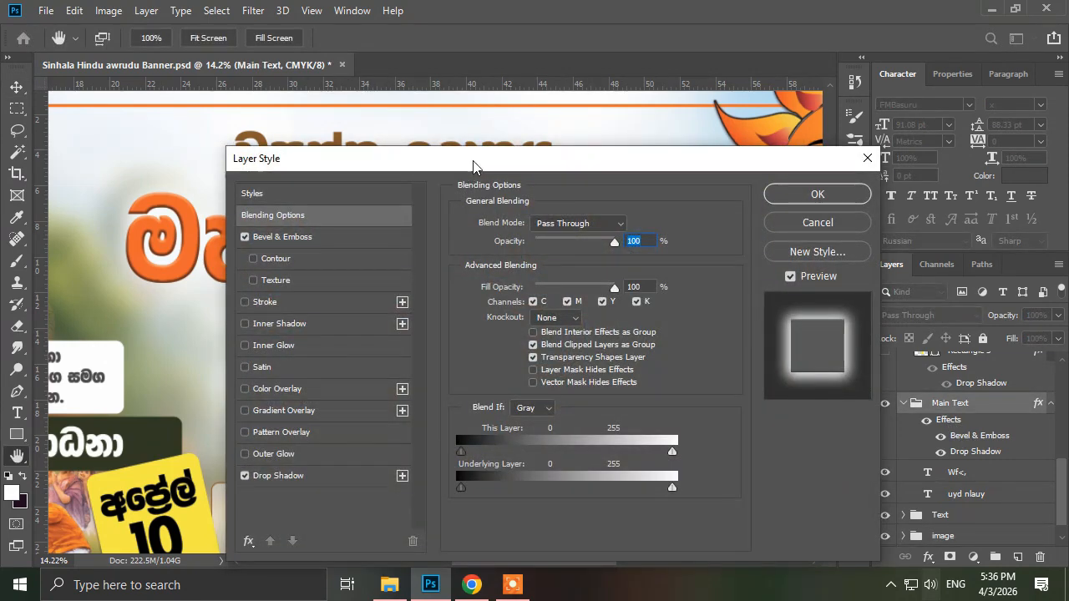
drag(475, 162, 740, 126)
click(582, 202)
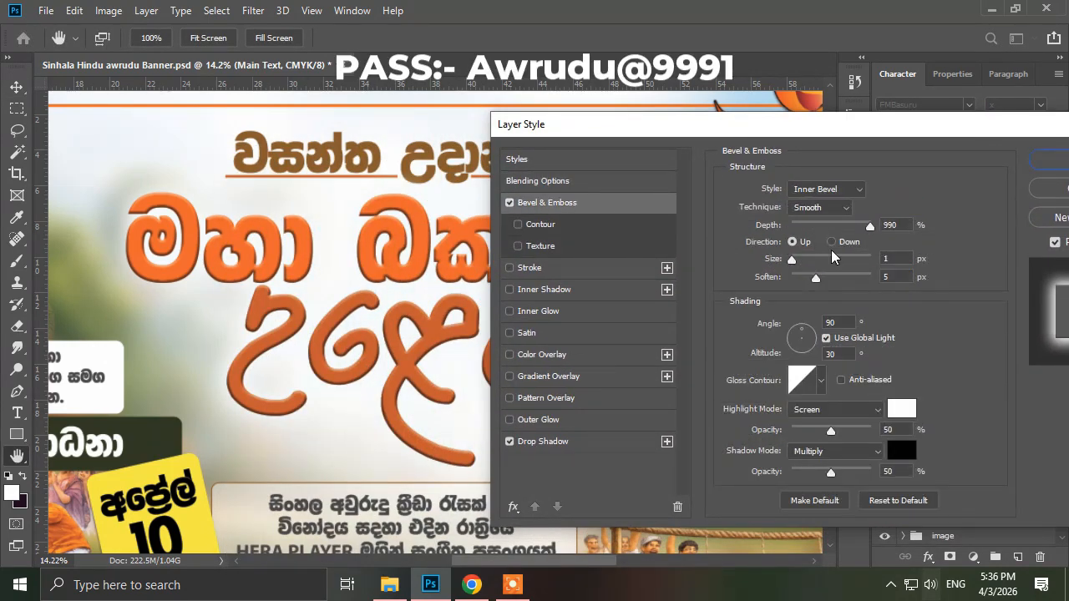
drag(856, 225, 956, 228)
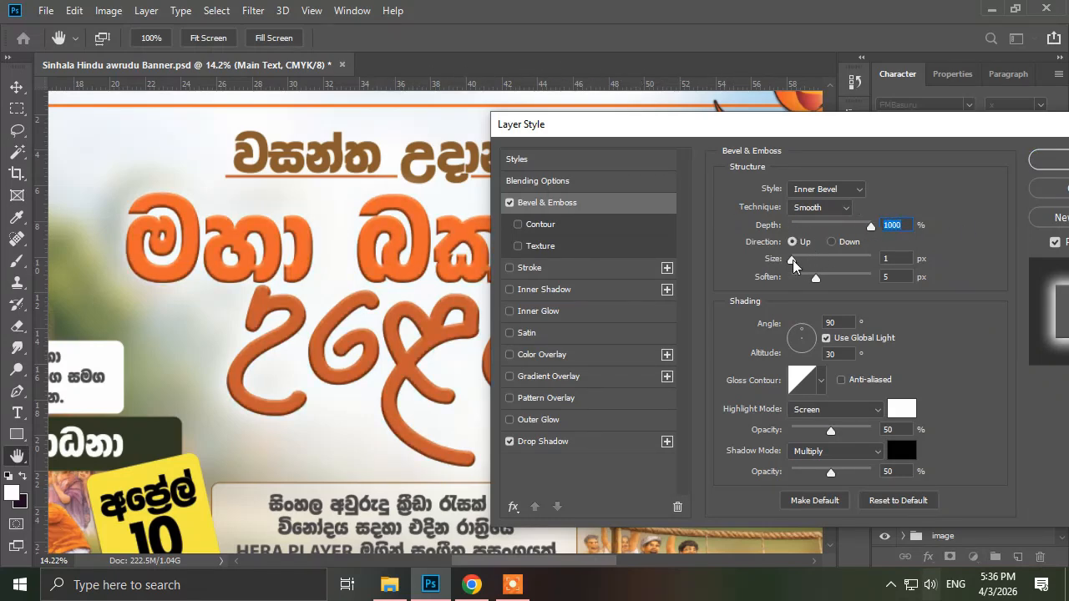
mouse_move(791, 263)
mouse_down()
mouse_move(848, 261)
mouse_move(797, 264)
mouse_up()
drag(796, 261, 813, 277)
Step: Try black as the Main Text group's Drop Shadow colour and return to the original near-white
click(584, 444)
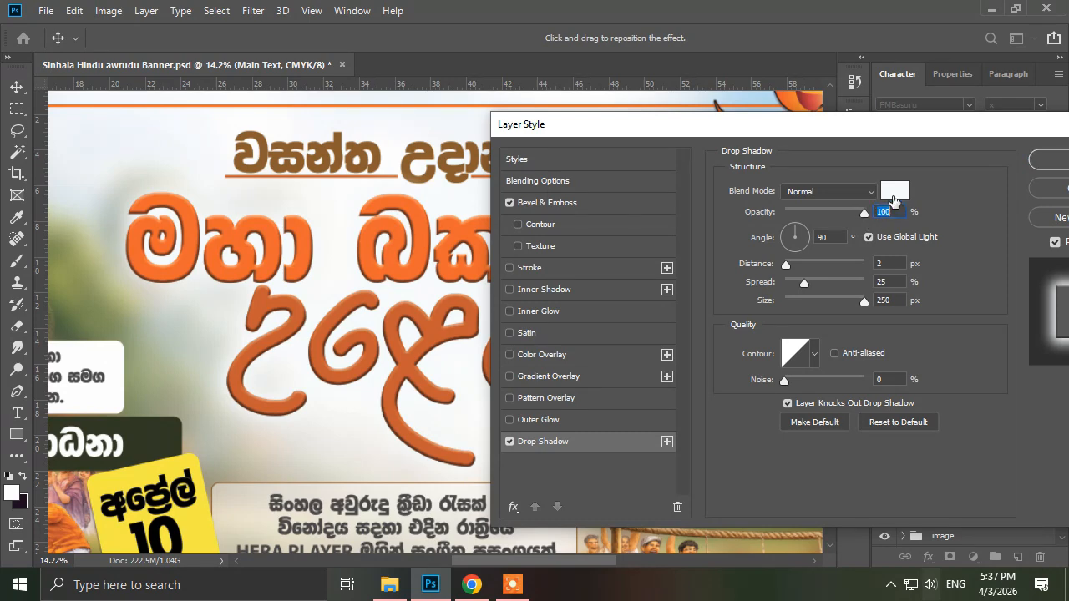
click(894, 192)
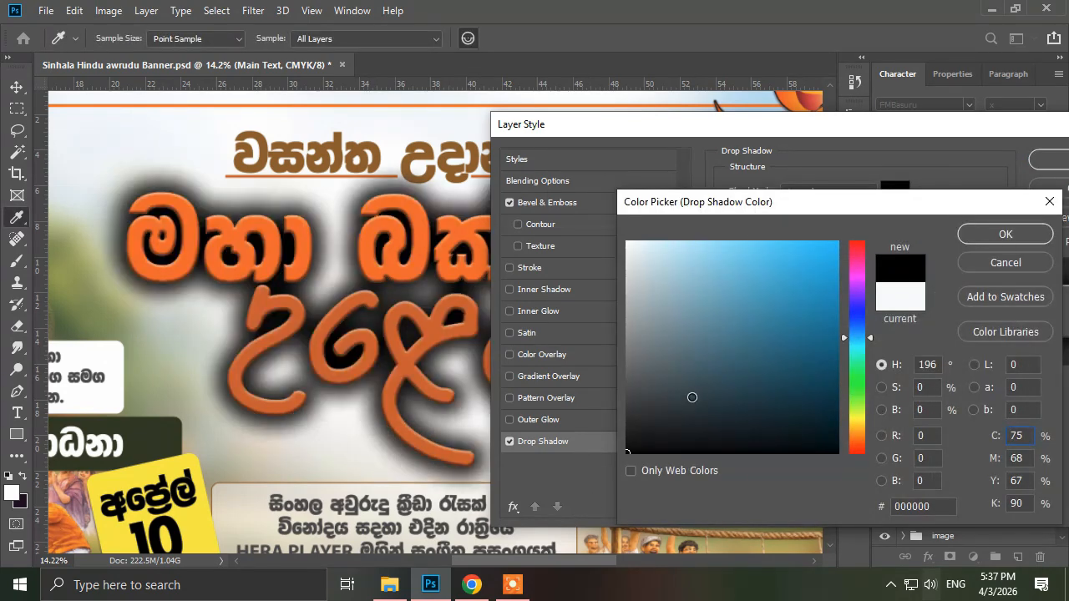
click(911, 294)
click(990, 237)
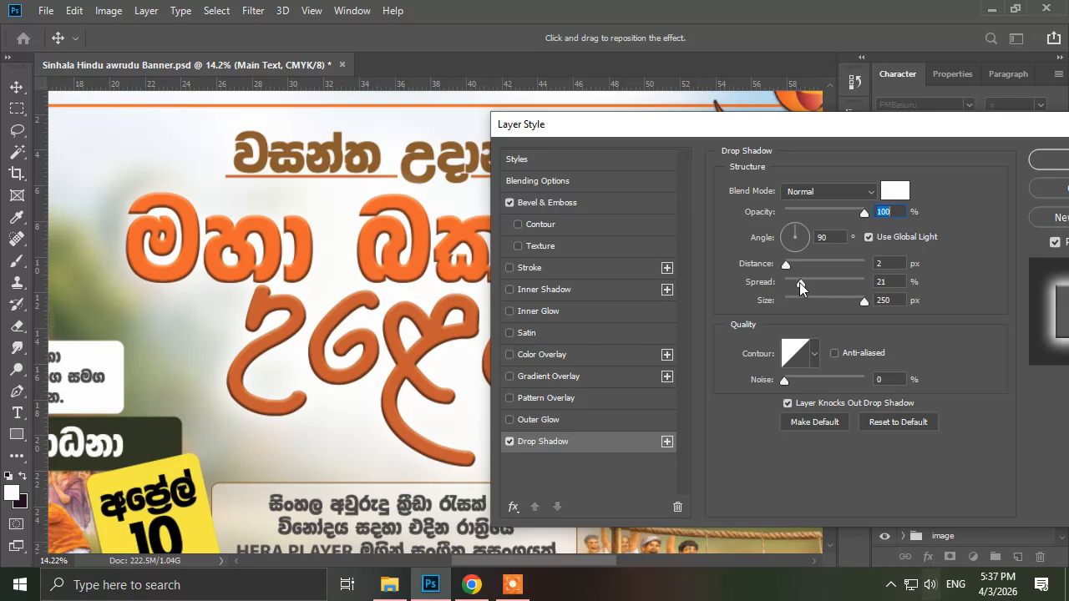
Step: Set the Main Text group's Drop Shadow spread to 29%, apply the layer style, and clear the layer selection
drag(800, 283, 722, 290)
drag(786, 284, 812, 284)
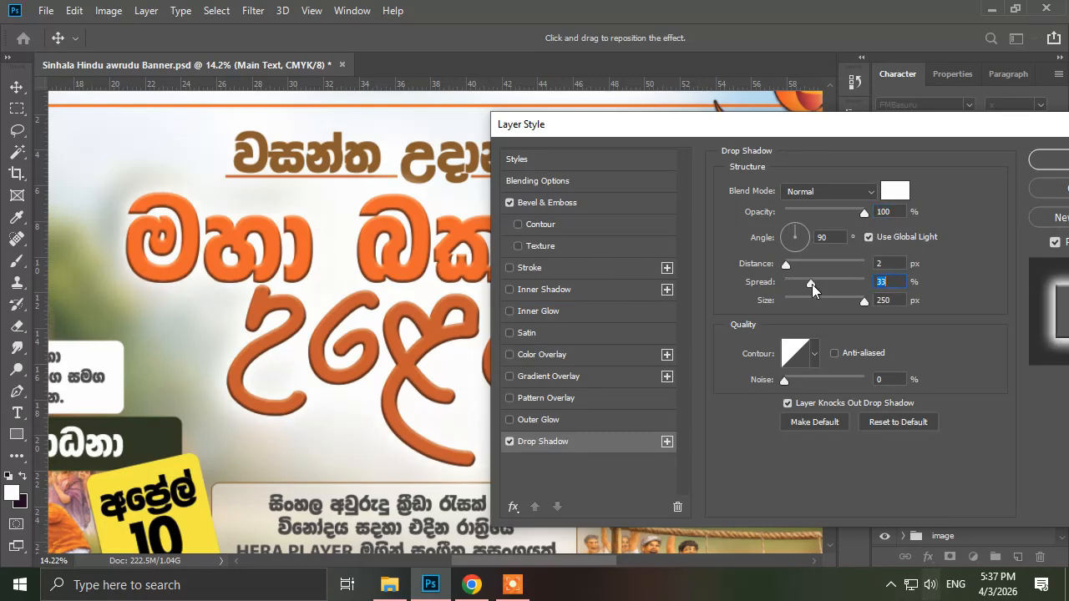
key(Down)
key(Tab)
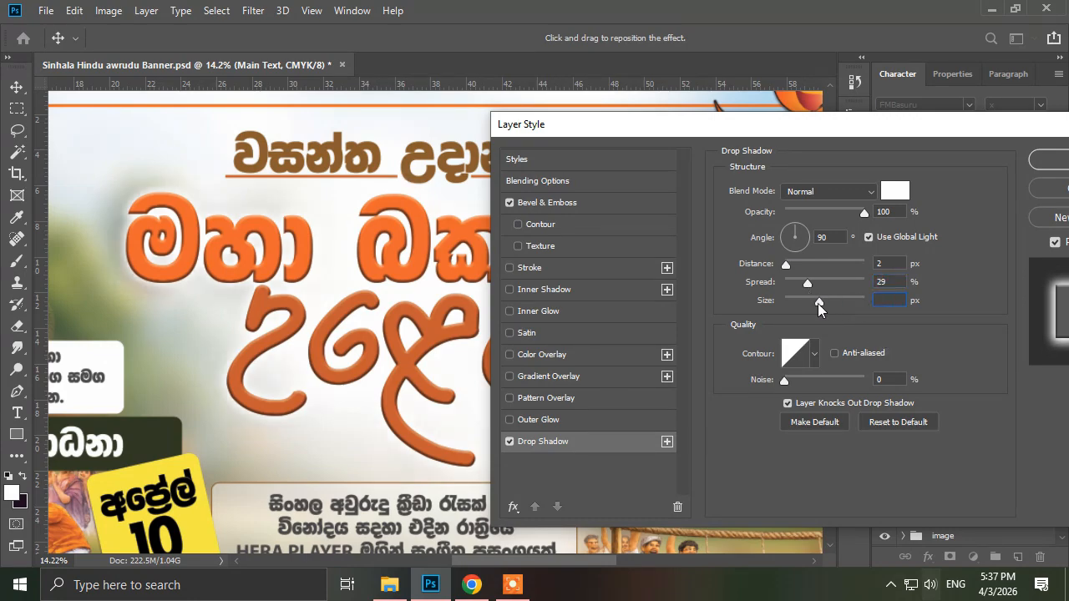
click(1043, 164)
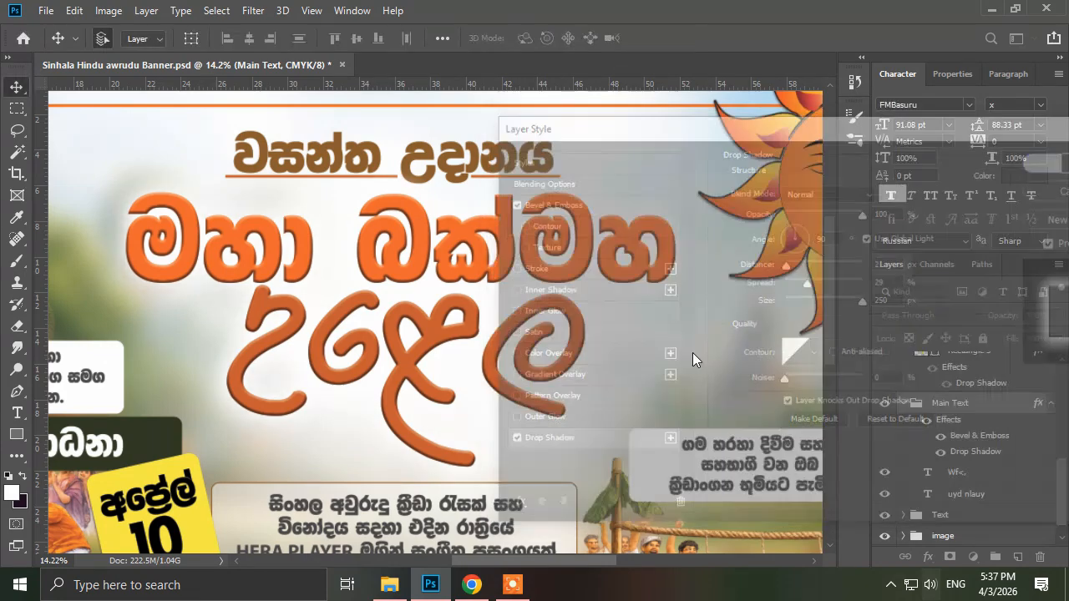
scroll(661, 364, down, 4)
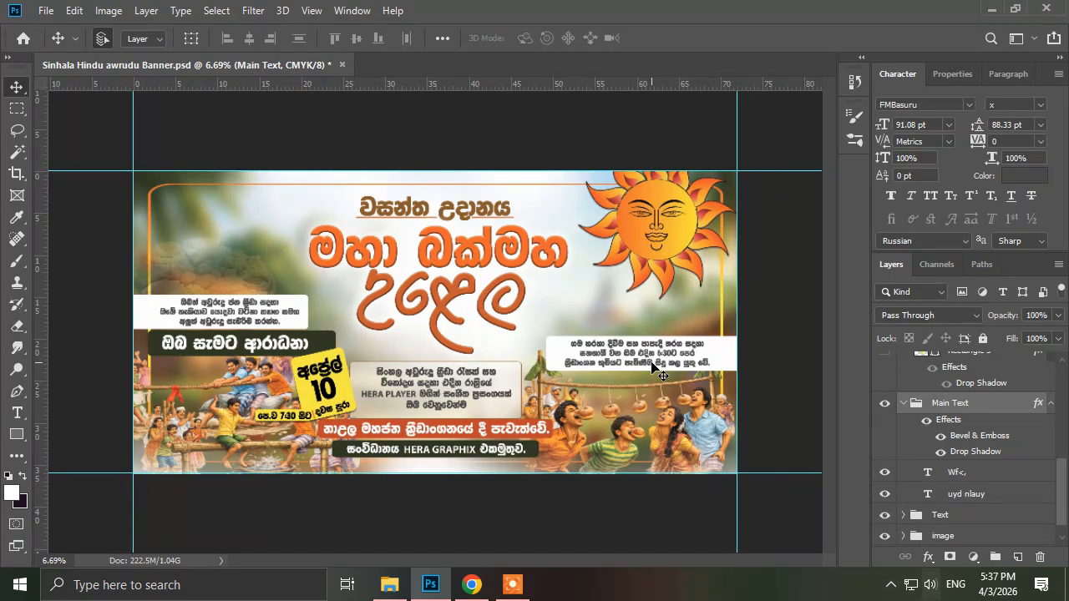
scroll(656, 372, up, 2)
click(466, 451)
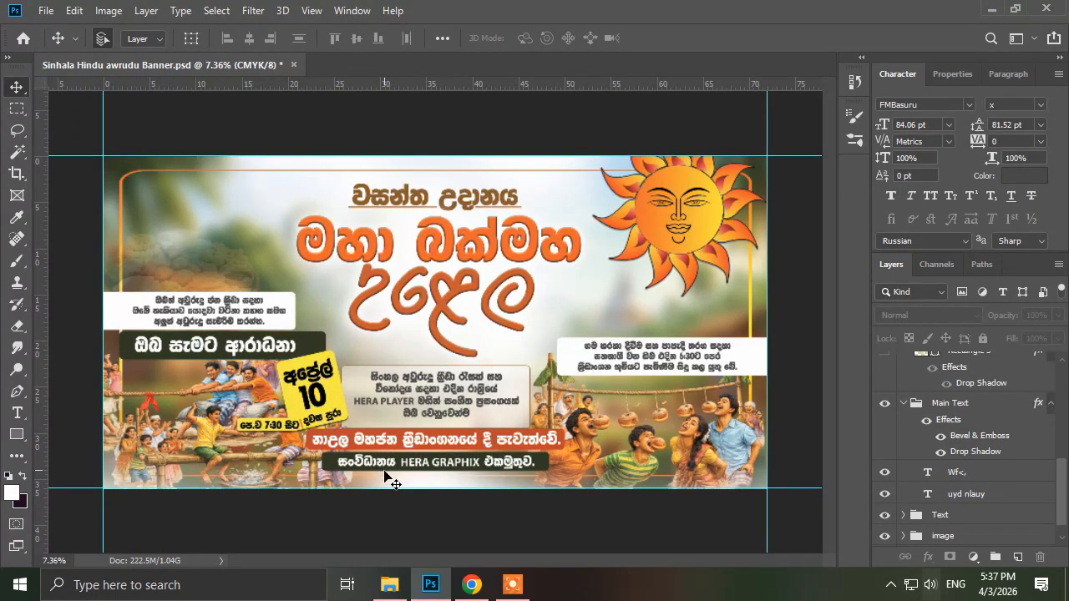
Step: Select the orange-red bar above the HERA GRAPHIX line and try purple shades as its fill colour
scroll(360, 476, up, 2)
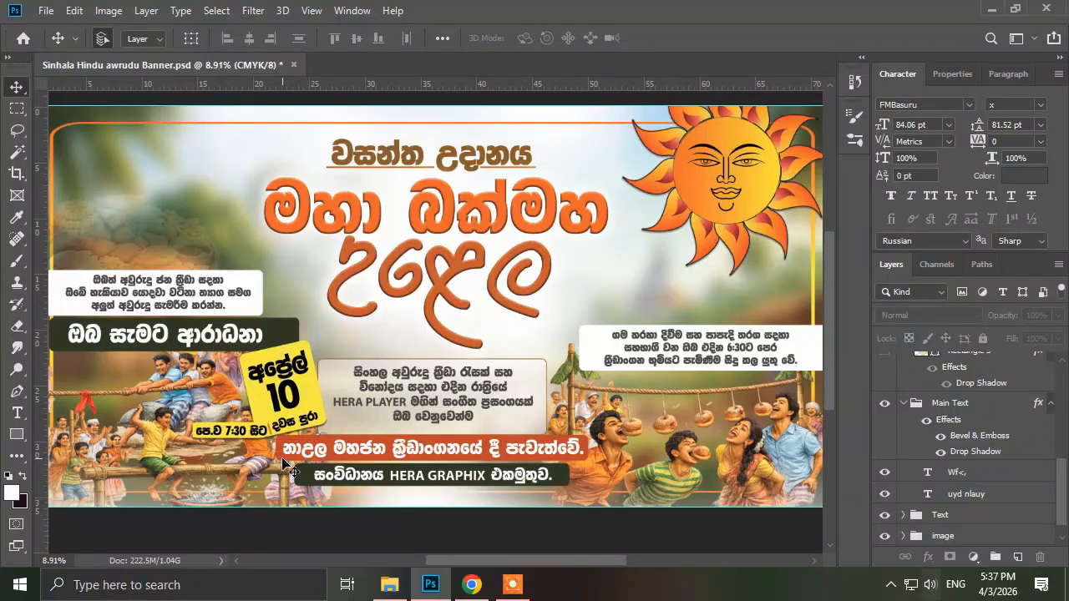
click(288, 470)
scroll(288, 470, down, 3)
double_click(923, 535)
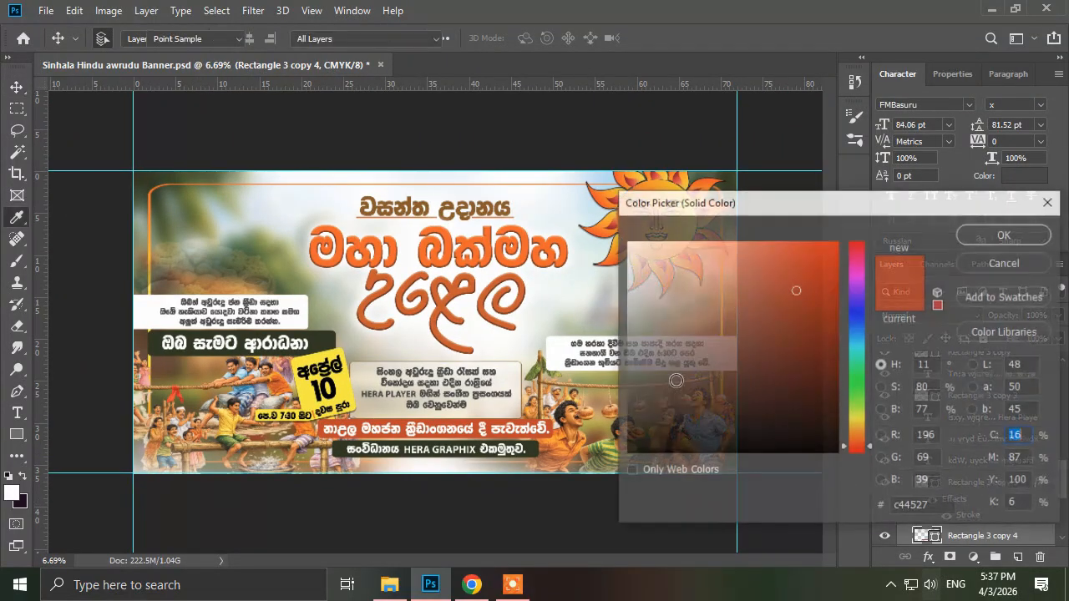
click(640, 339)
click(662, 252)
drag(665, 256, 833, 247)
click(846, 296)
click(710, 387)
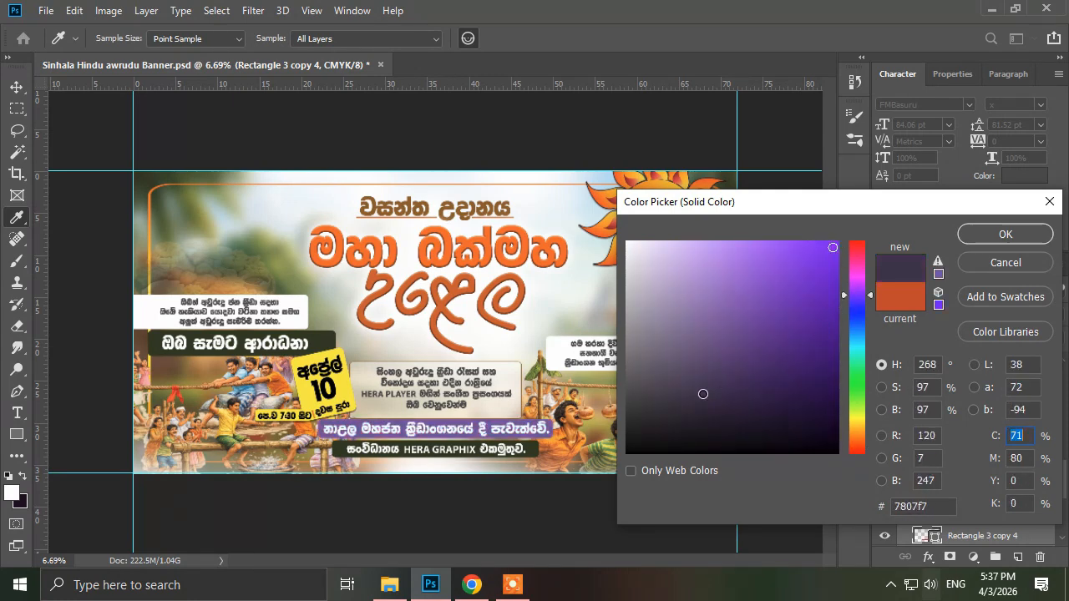
click(773, 301)
Step: Compare dark red, purple and green for the bar above the HERA GRAPHIX line and apply dark green 12780f
click(857, 448)
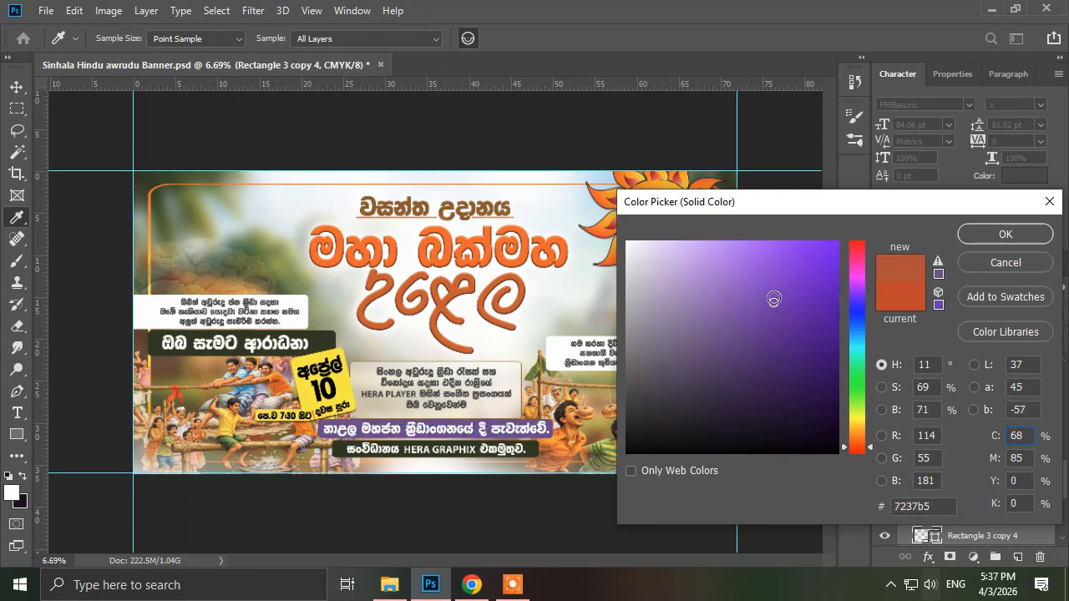
click(809, 354)
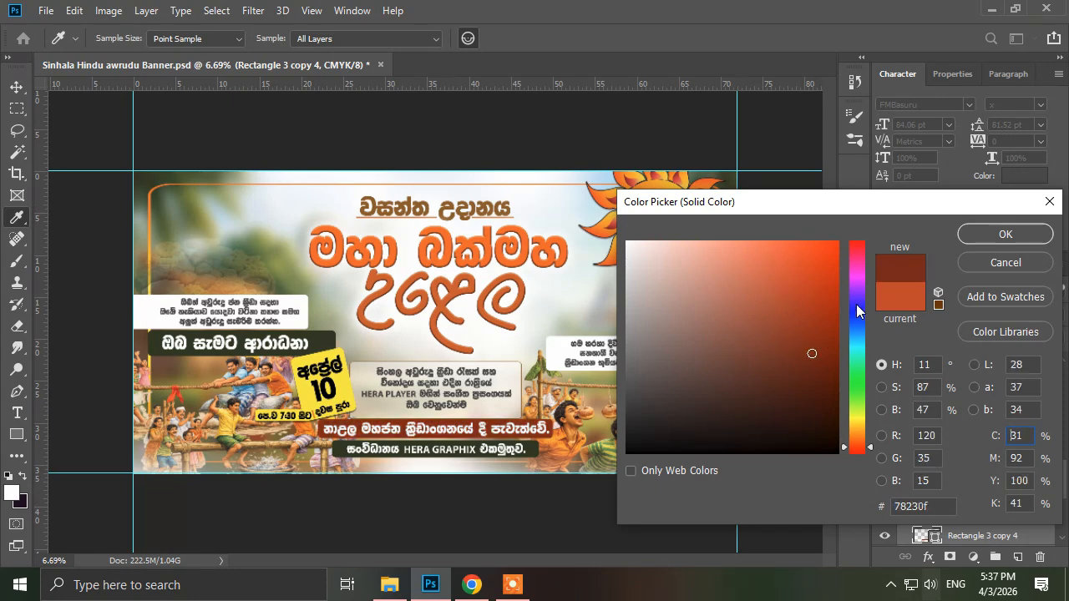
drag(856, 304, 856, 285)
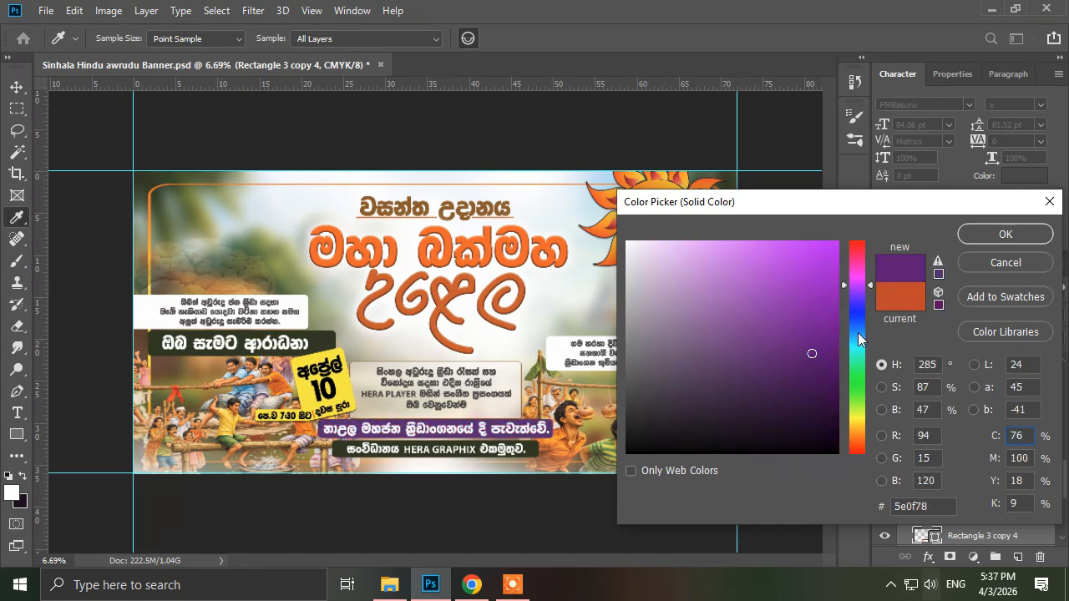
drag(861, 309, 856, 383)
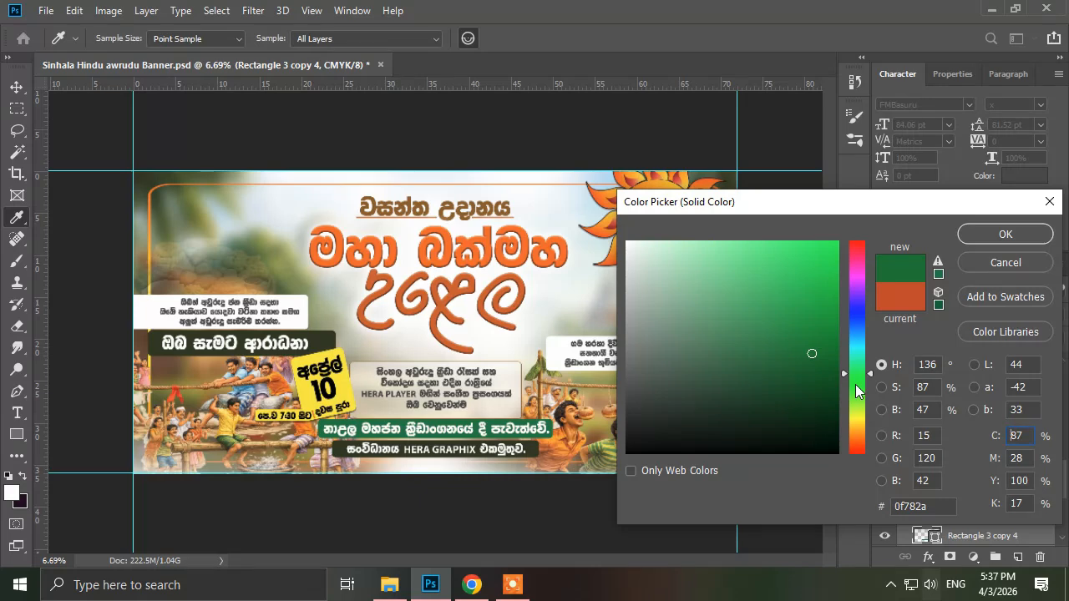
drag(858, 385, 858, 383)
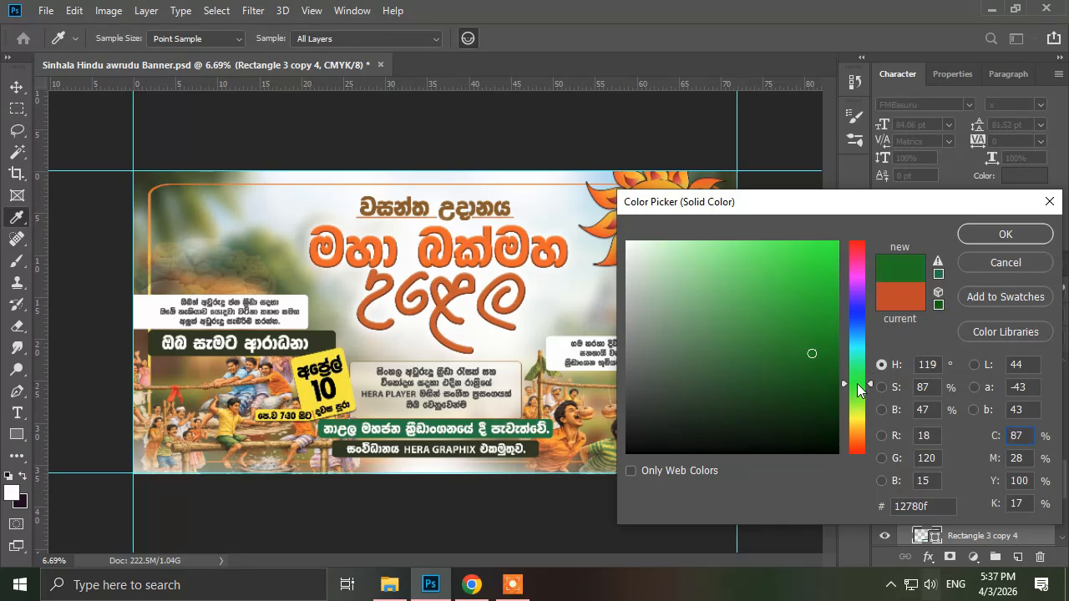
click(1006, 233)
Step: Try green 15793d, sampled from the lower green bar, as the fill of the white text box above the dark bar, and clear the selection
scroll(434, 393, down, 2)
scroll(484, 412, down, 1)
scroll(508, 432, up, 4)
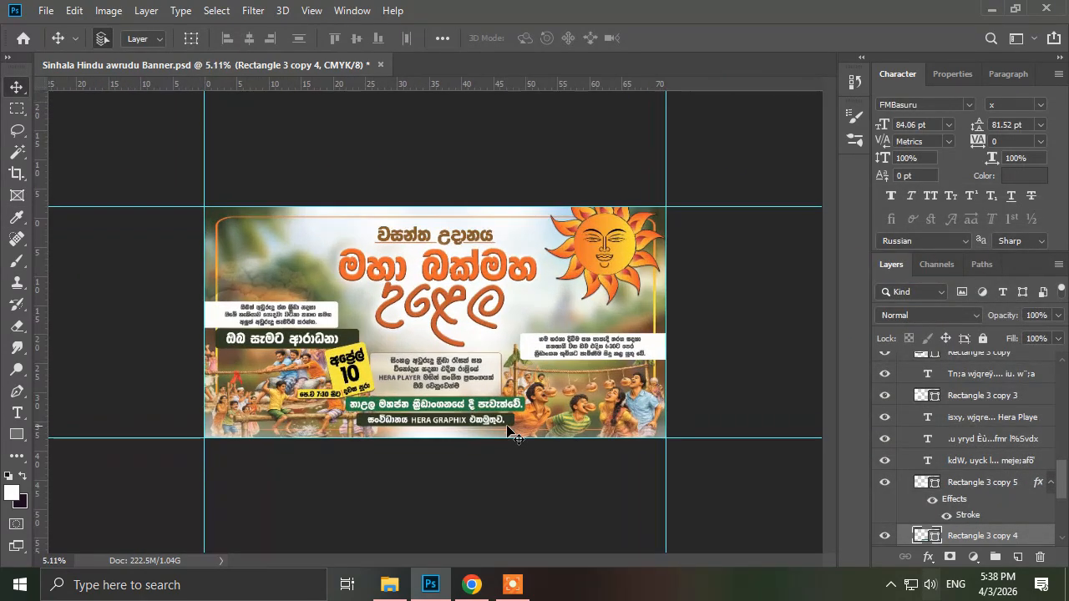
scroll(512, 435, up, 1)
click(164, 310)
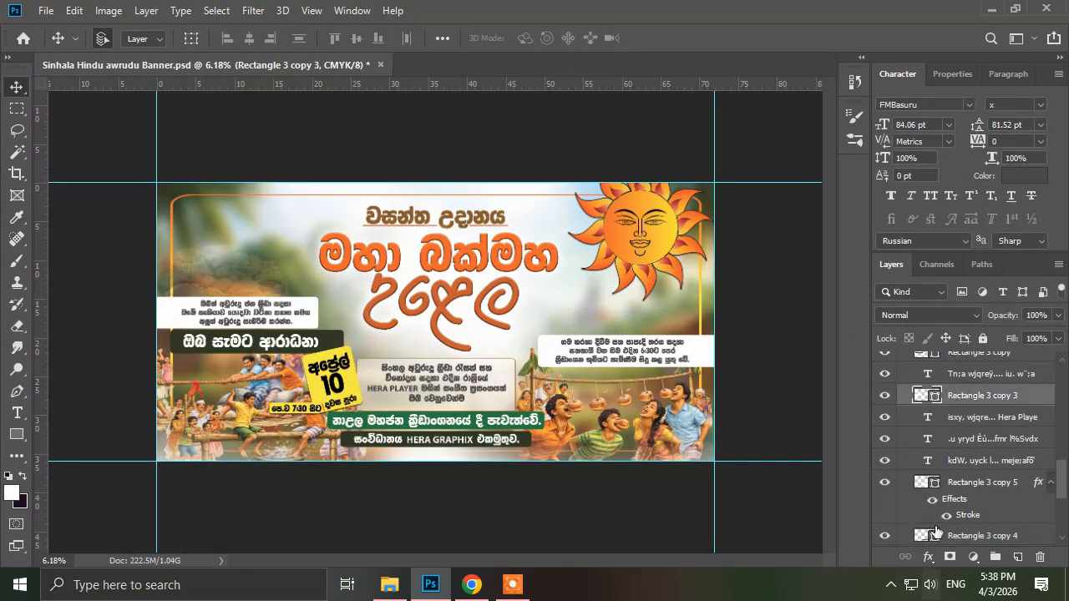
double_click(923, 396)
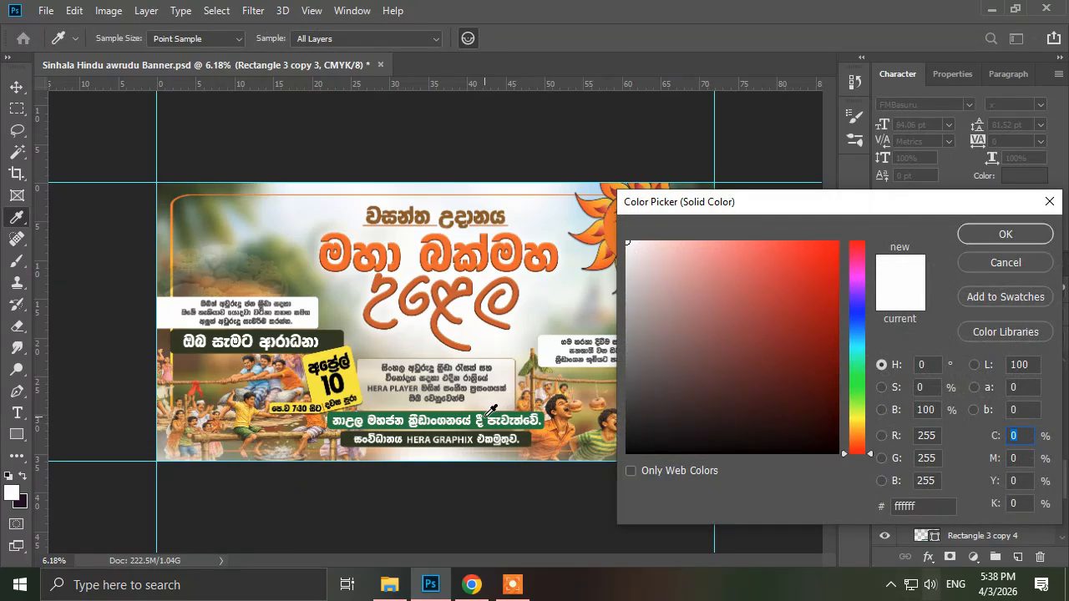
click(487, 417)
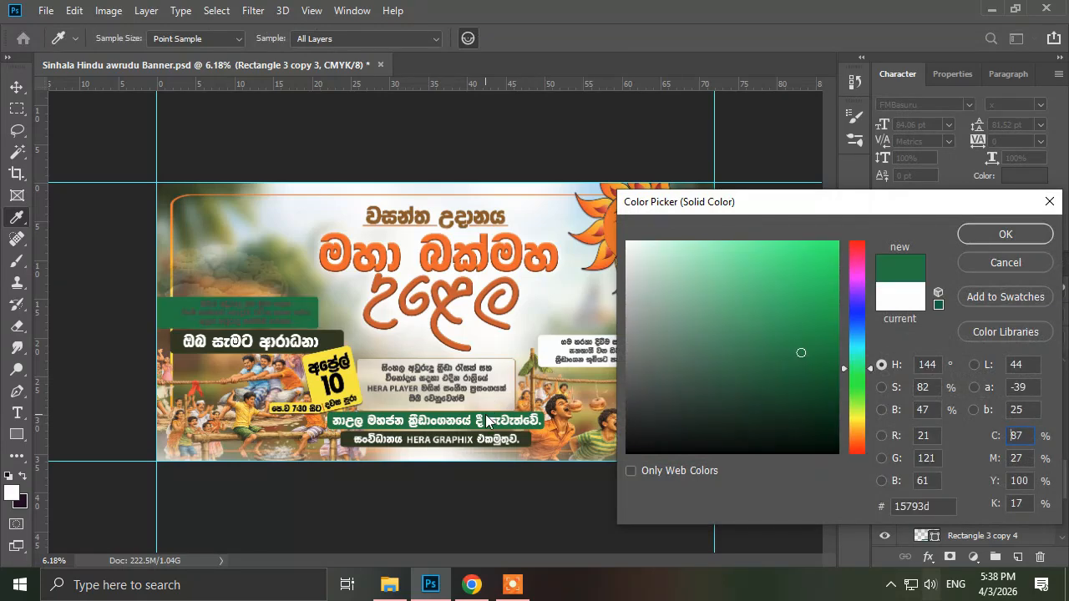
click(1018, 266)
scroll(723, 346, down, 1)
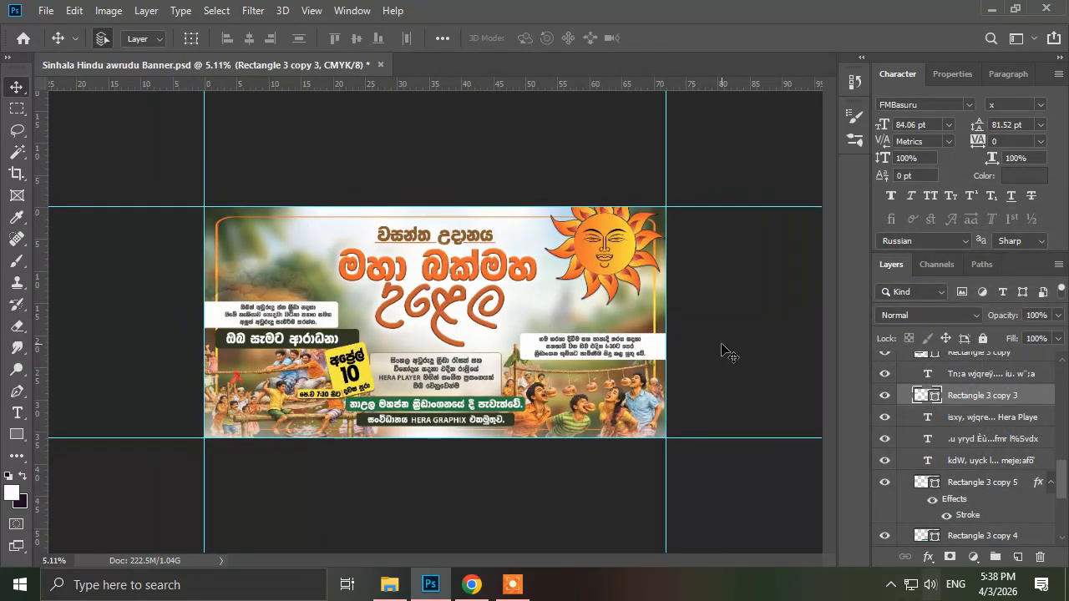
click(724, 354)
Step: Try yellow-orange f8b717, sampled from the sun, as the text colour of the large middle title line and discard it
scroll(435, 326, up, 1)
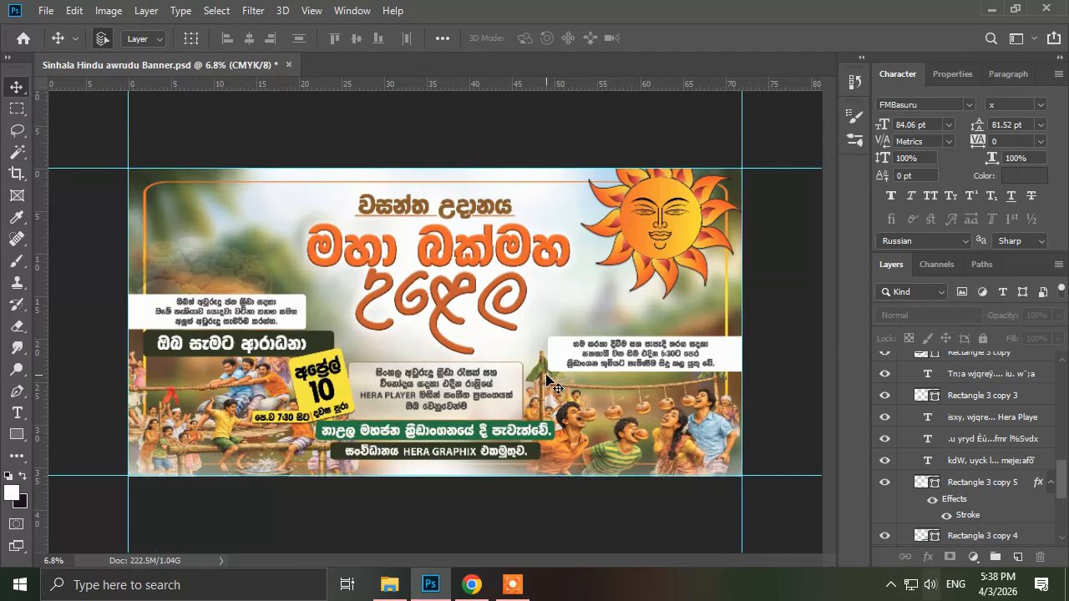
scroll(505, 380, up, 1)
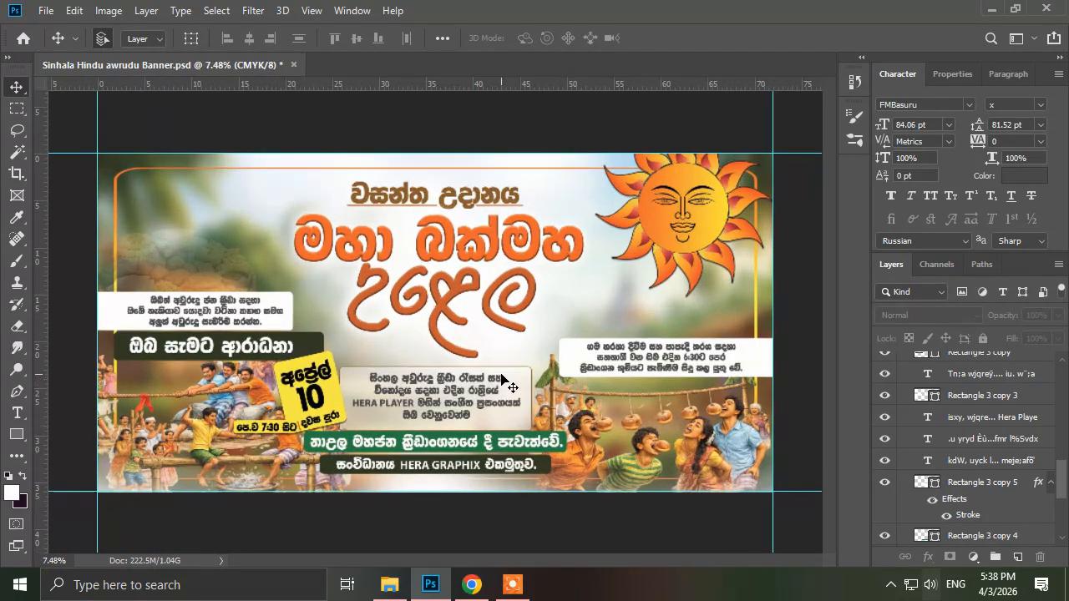
click(477, 241)
click(1017, 181)
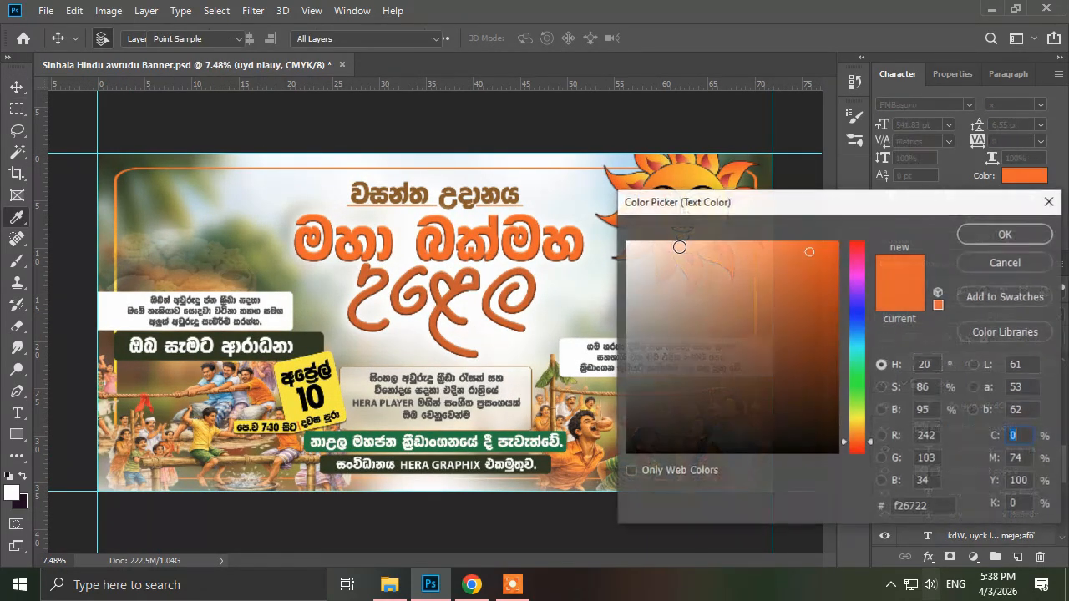
click(693, 175)
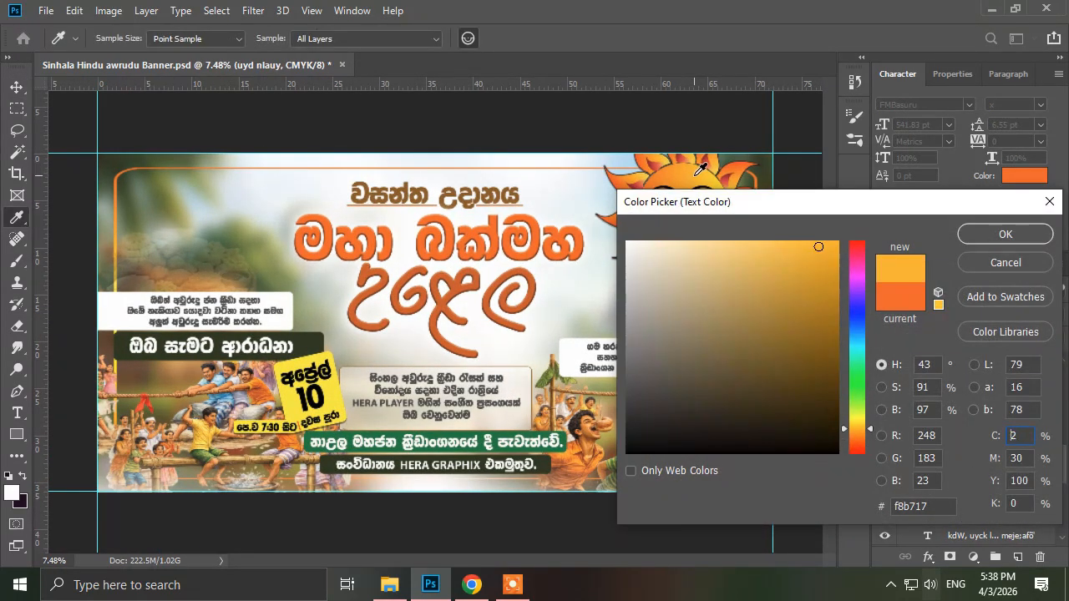
click(1004, 262)
key(ctrl+minus)
key(ctrl+plus)
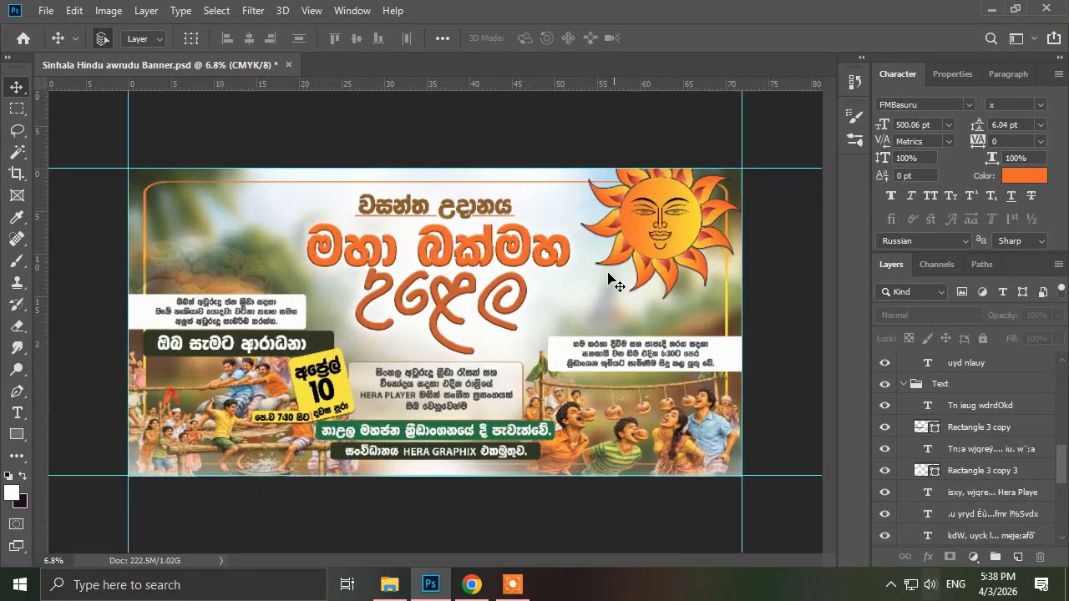
Step: Locate the lowest title line's layer in the Main Text group, toggle its visibility off and on, and clear the layer selection
click(447, 317)
scroll(447, 317, down, 1)
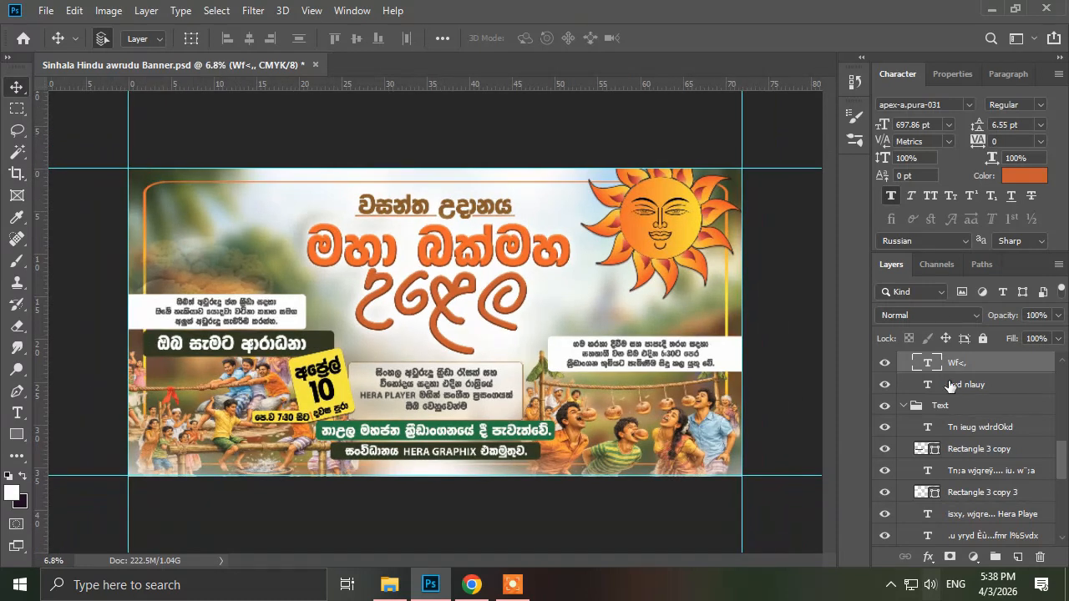
scroll(974, 418, up, 3)
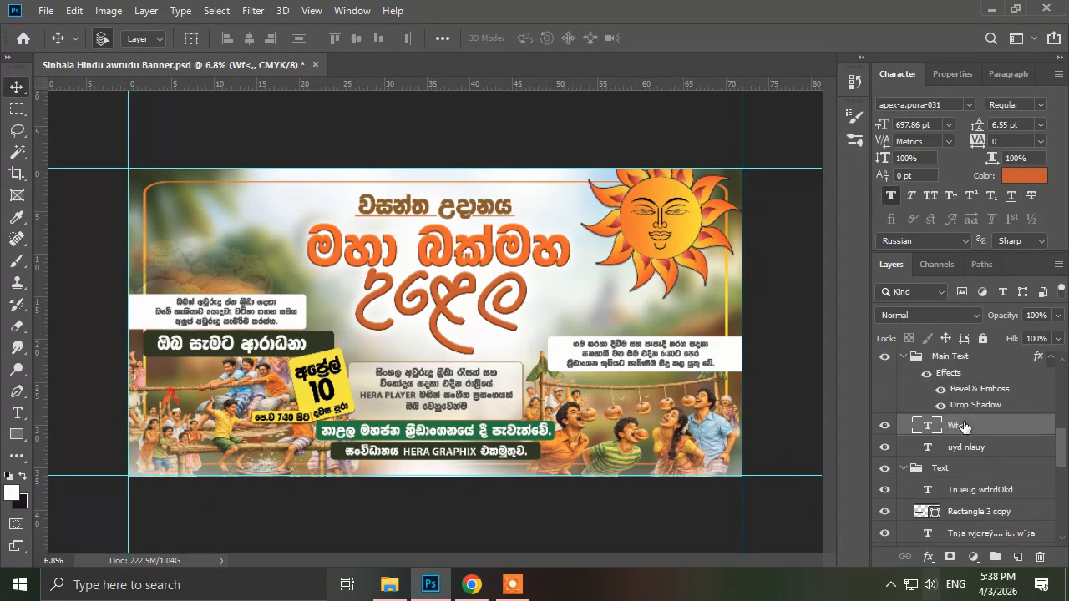
scroll(965, 424, up, 2)
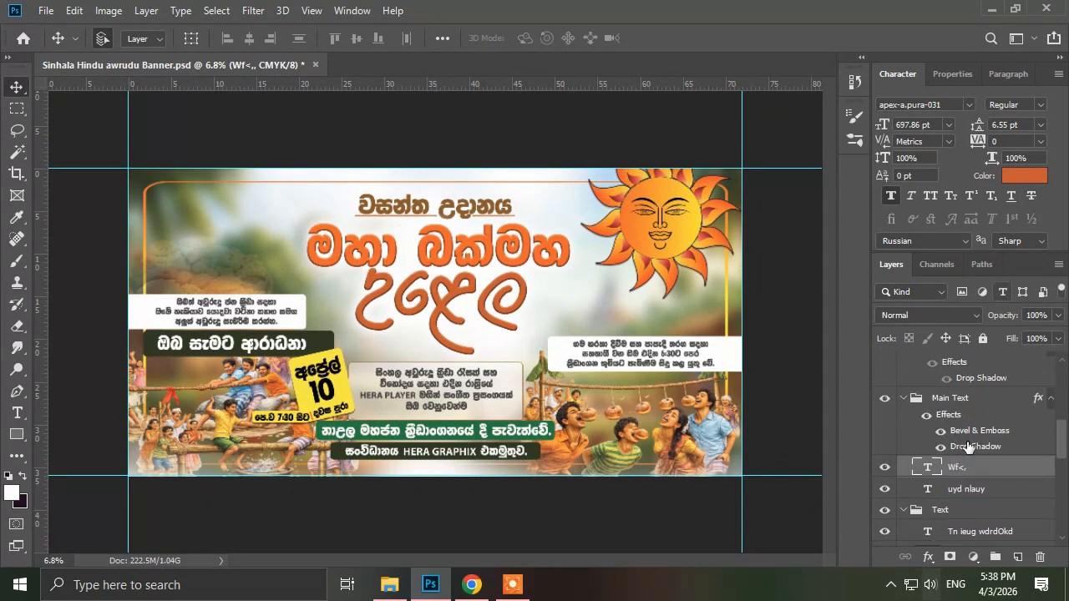
click(886, 467)
click(885, 467)
scroll(614, 321, down, 2)
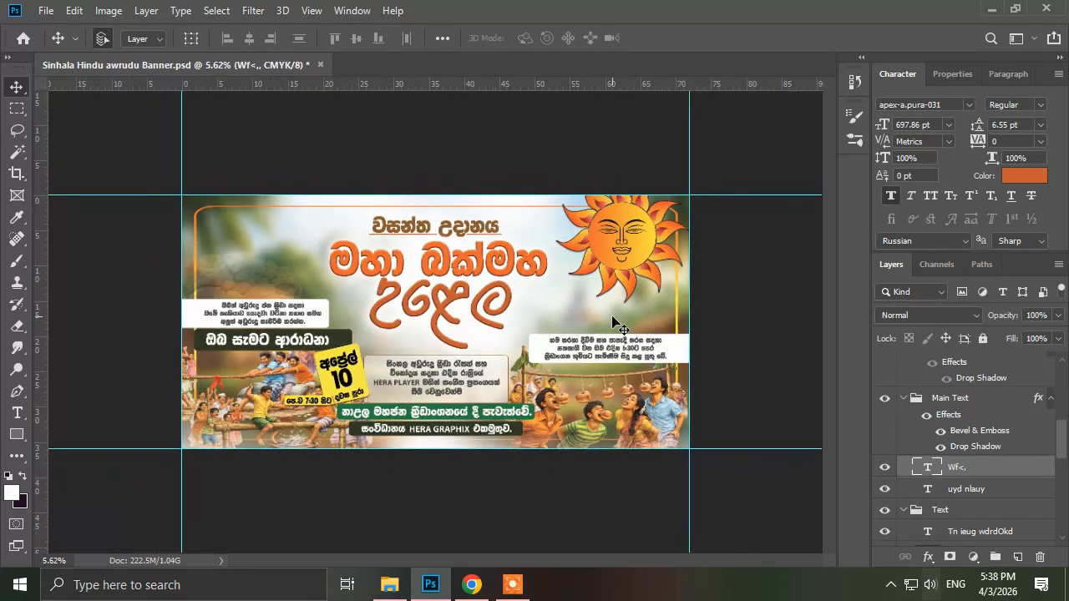
scroll(614, 324, up, 1)
click(776, 340)
scroll(777, 341, up, 1)
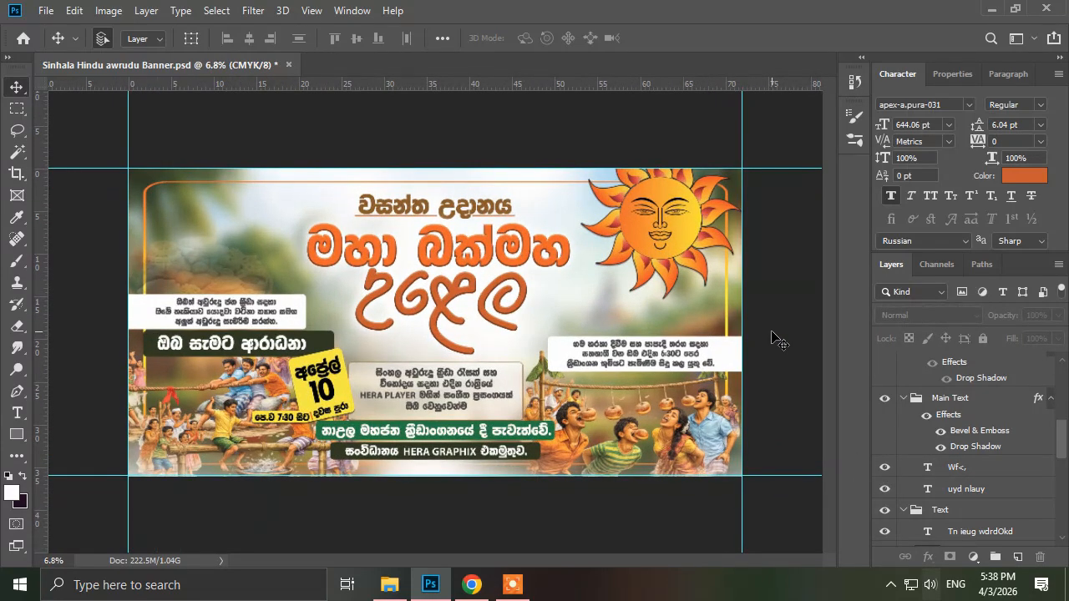
scroll(777, 341, up, 1)
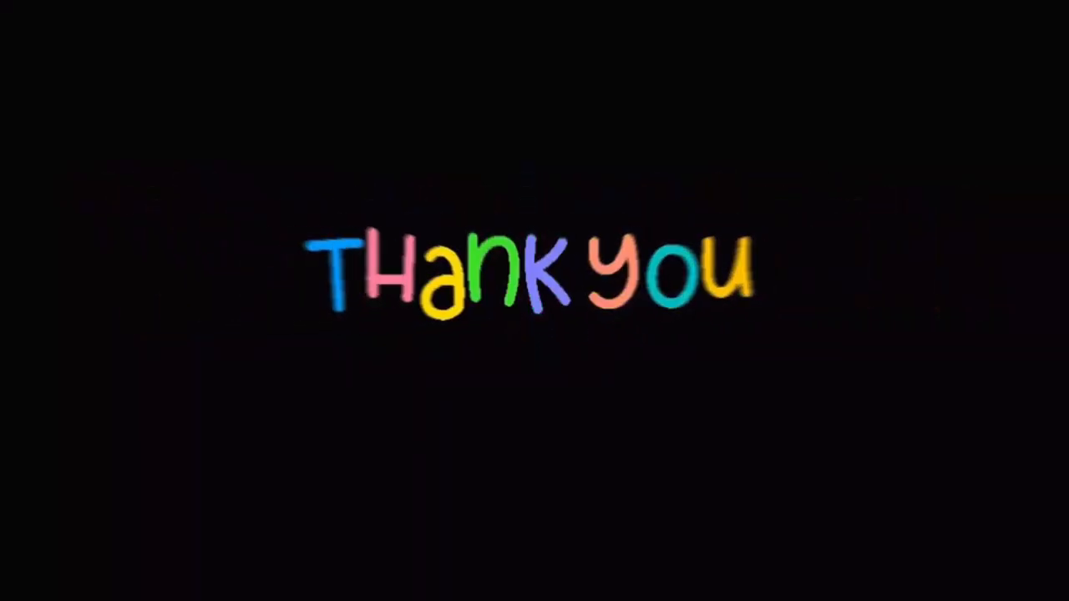